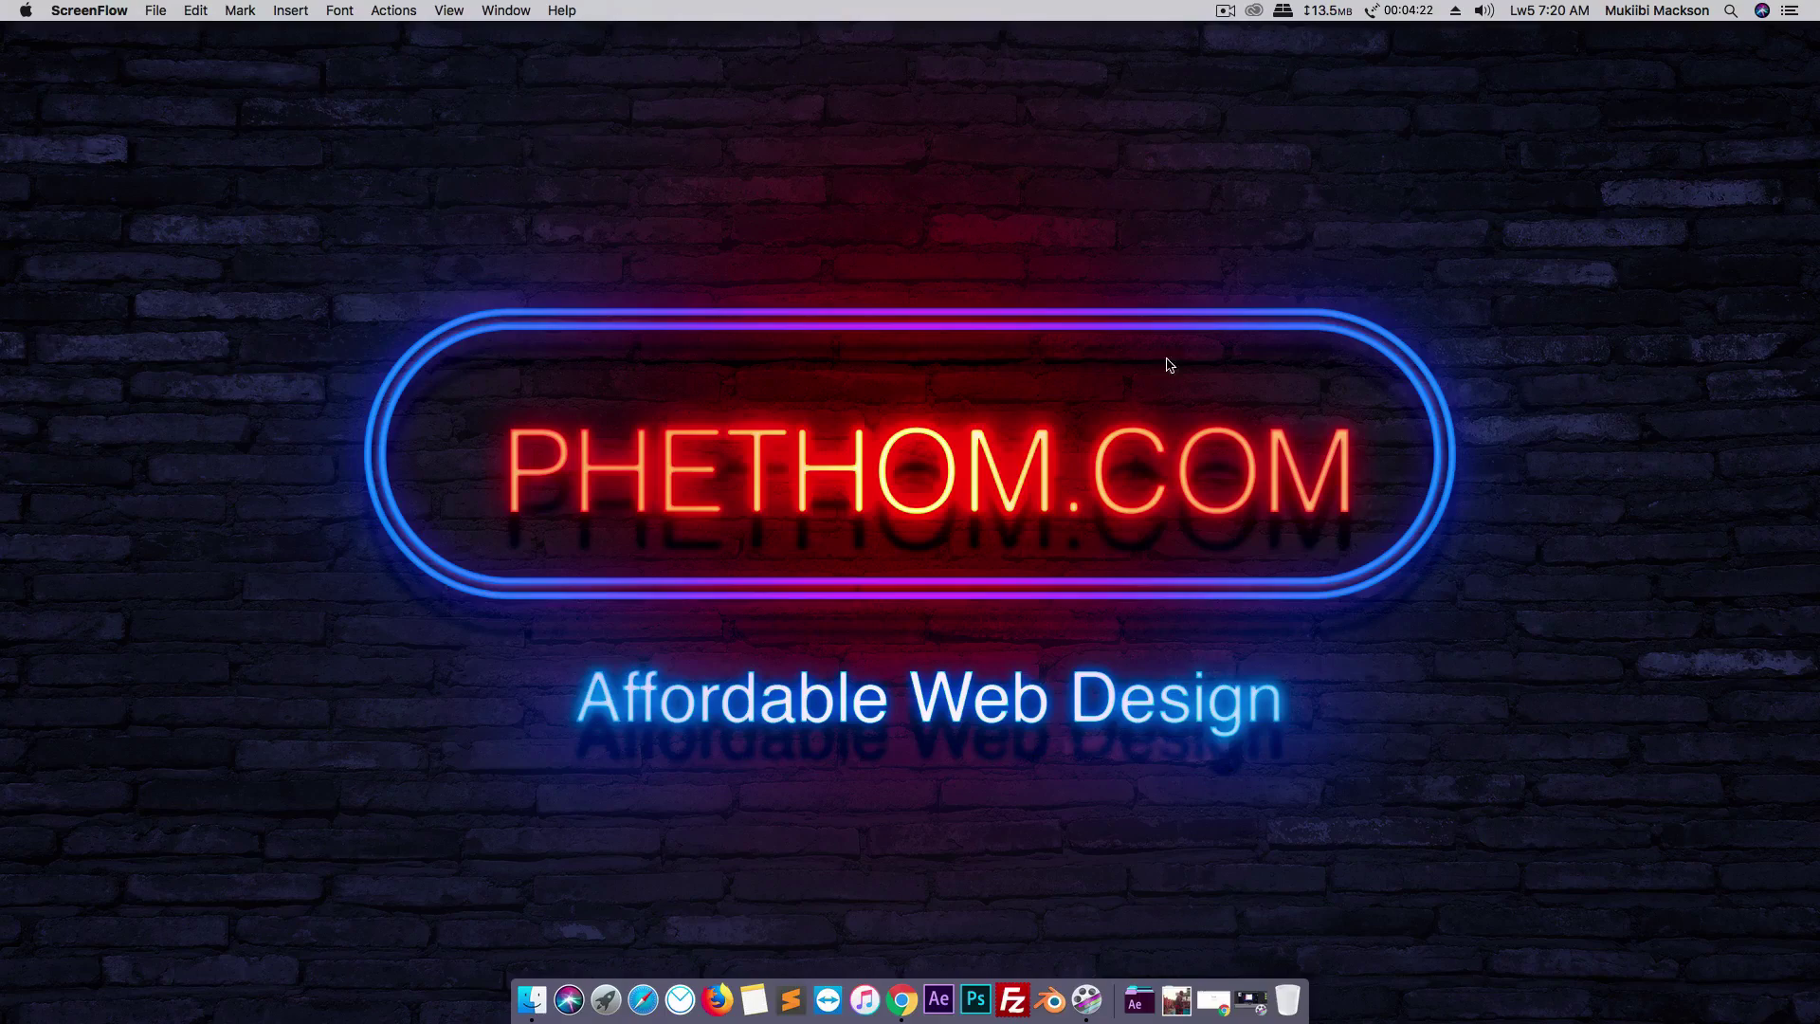
# - Restore the minimised Chrome window from the macOS Dock
pyautogui.click(1213, 1000)
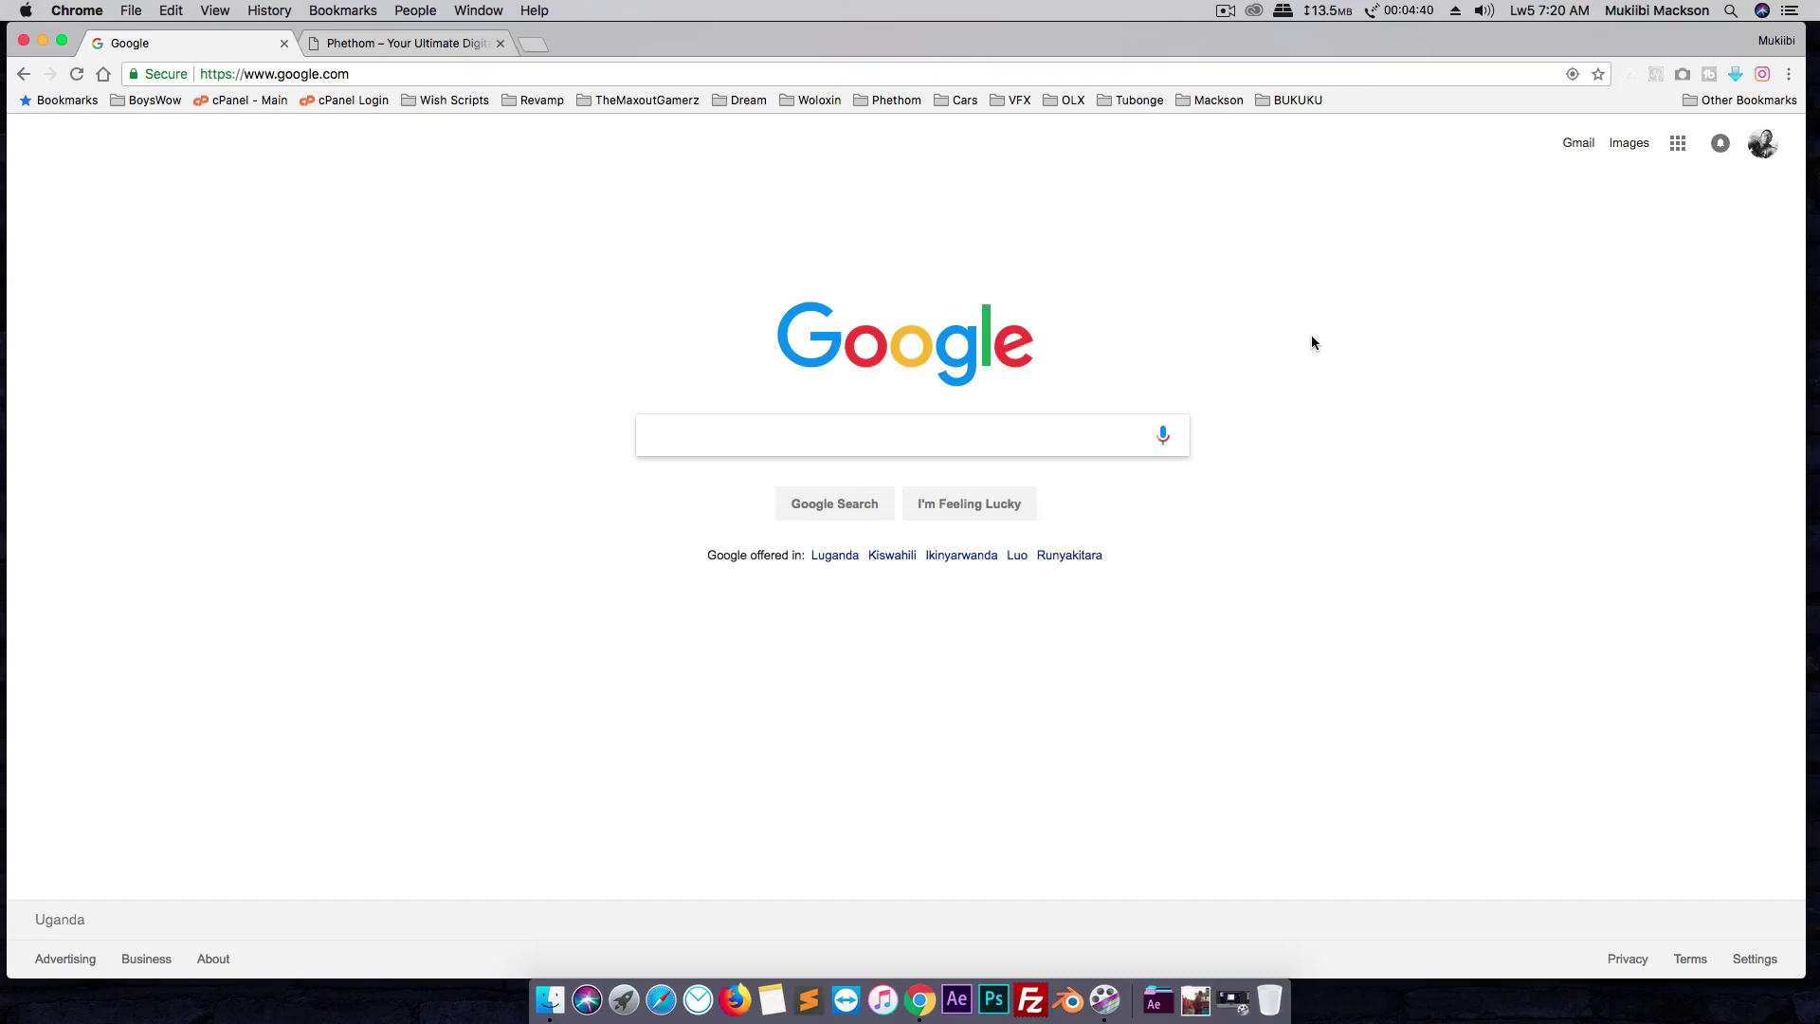
# - Switch to the Phethom tab and scroll through its homepage and Works carousel
pyautogui.click(410, 44)
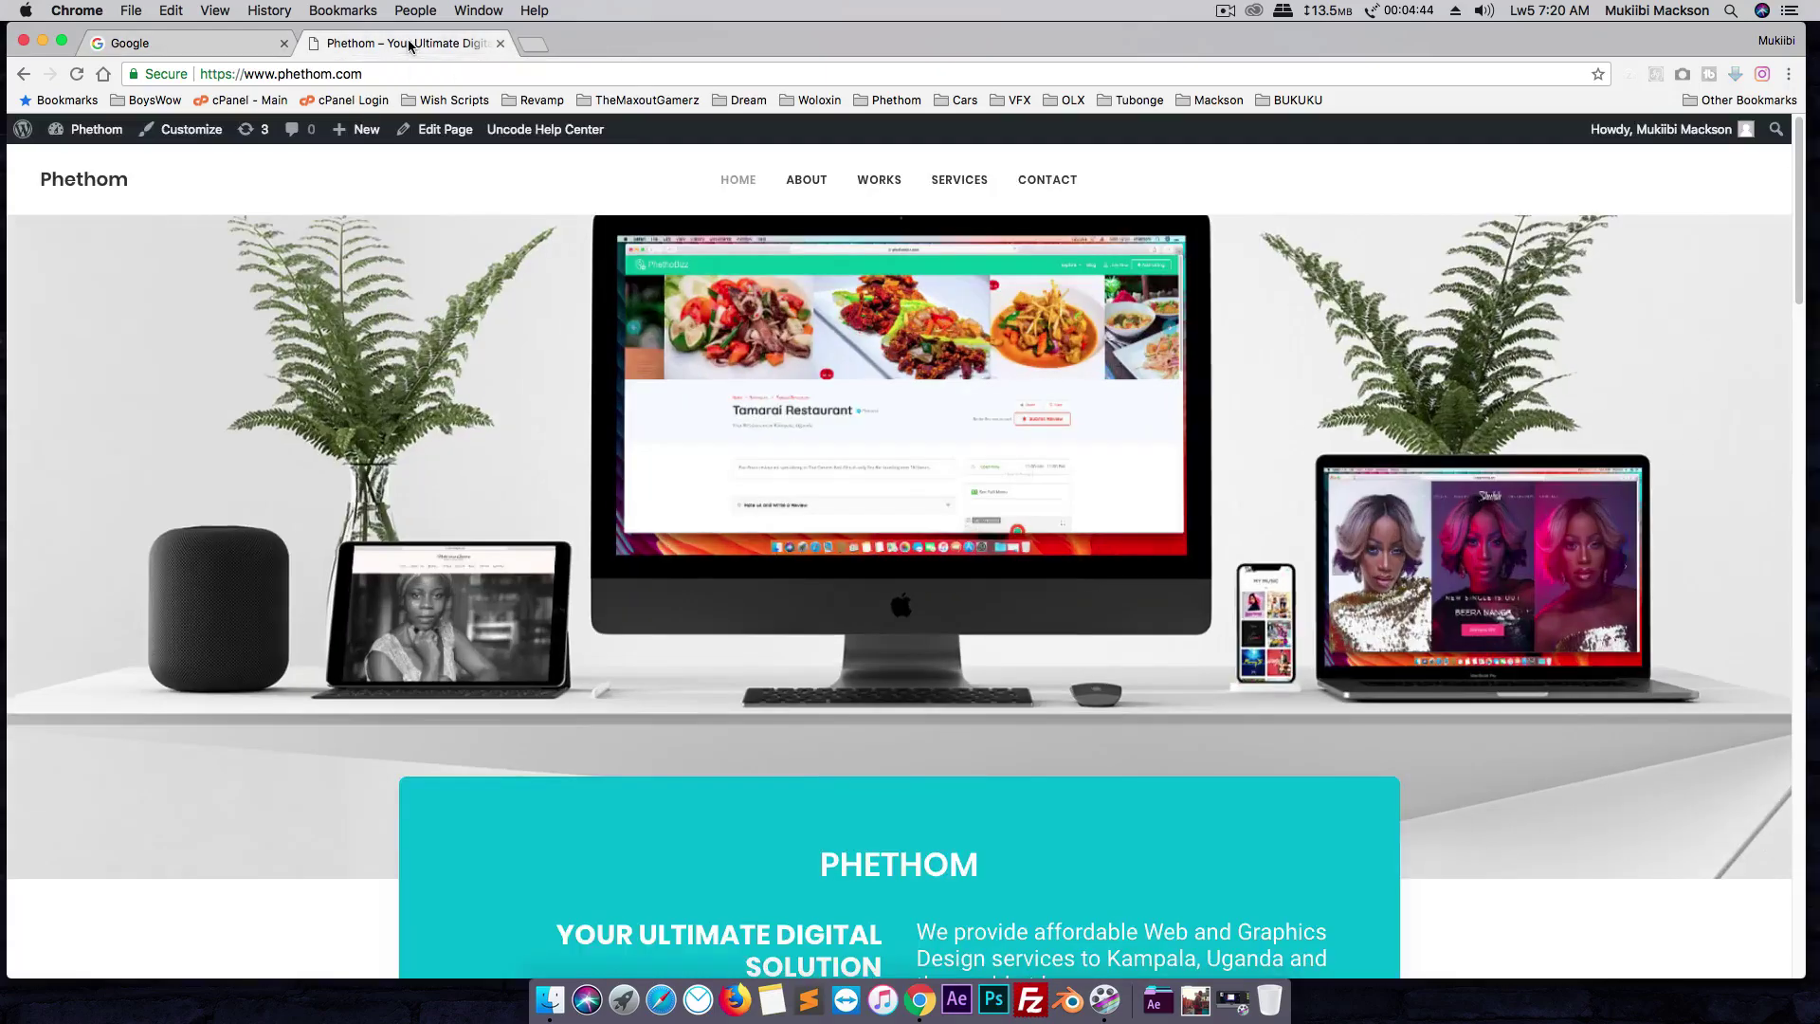
pyautogui.scroll(-1, 880, 562)
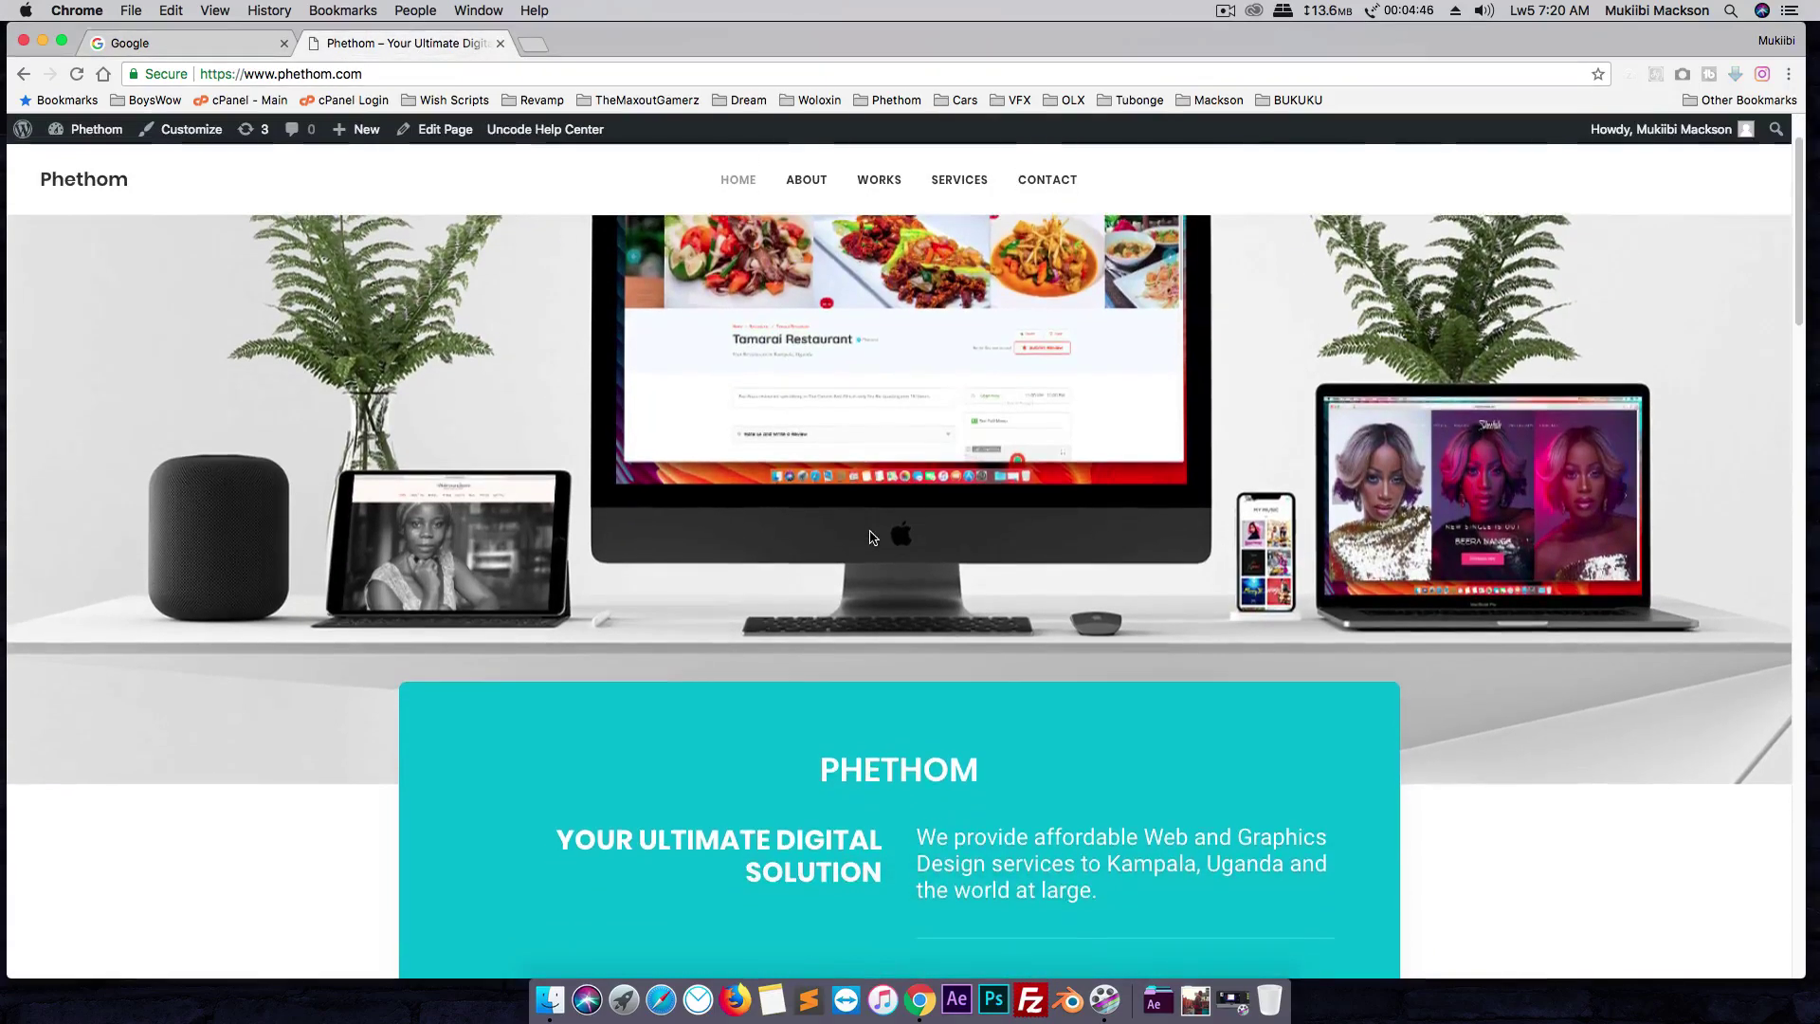
pyautogui.scroll(1, 880, 562)
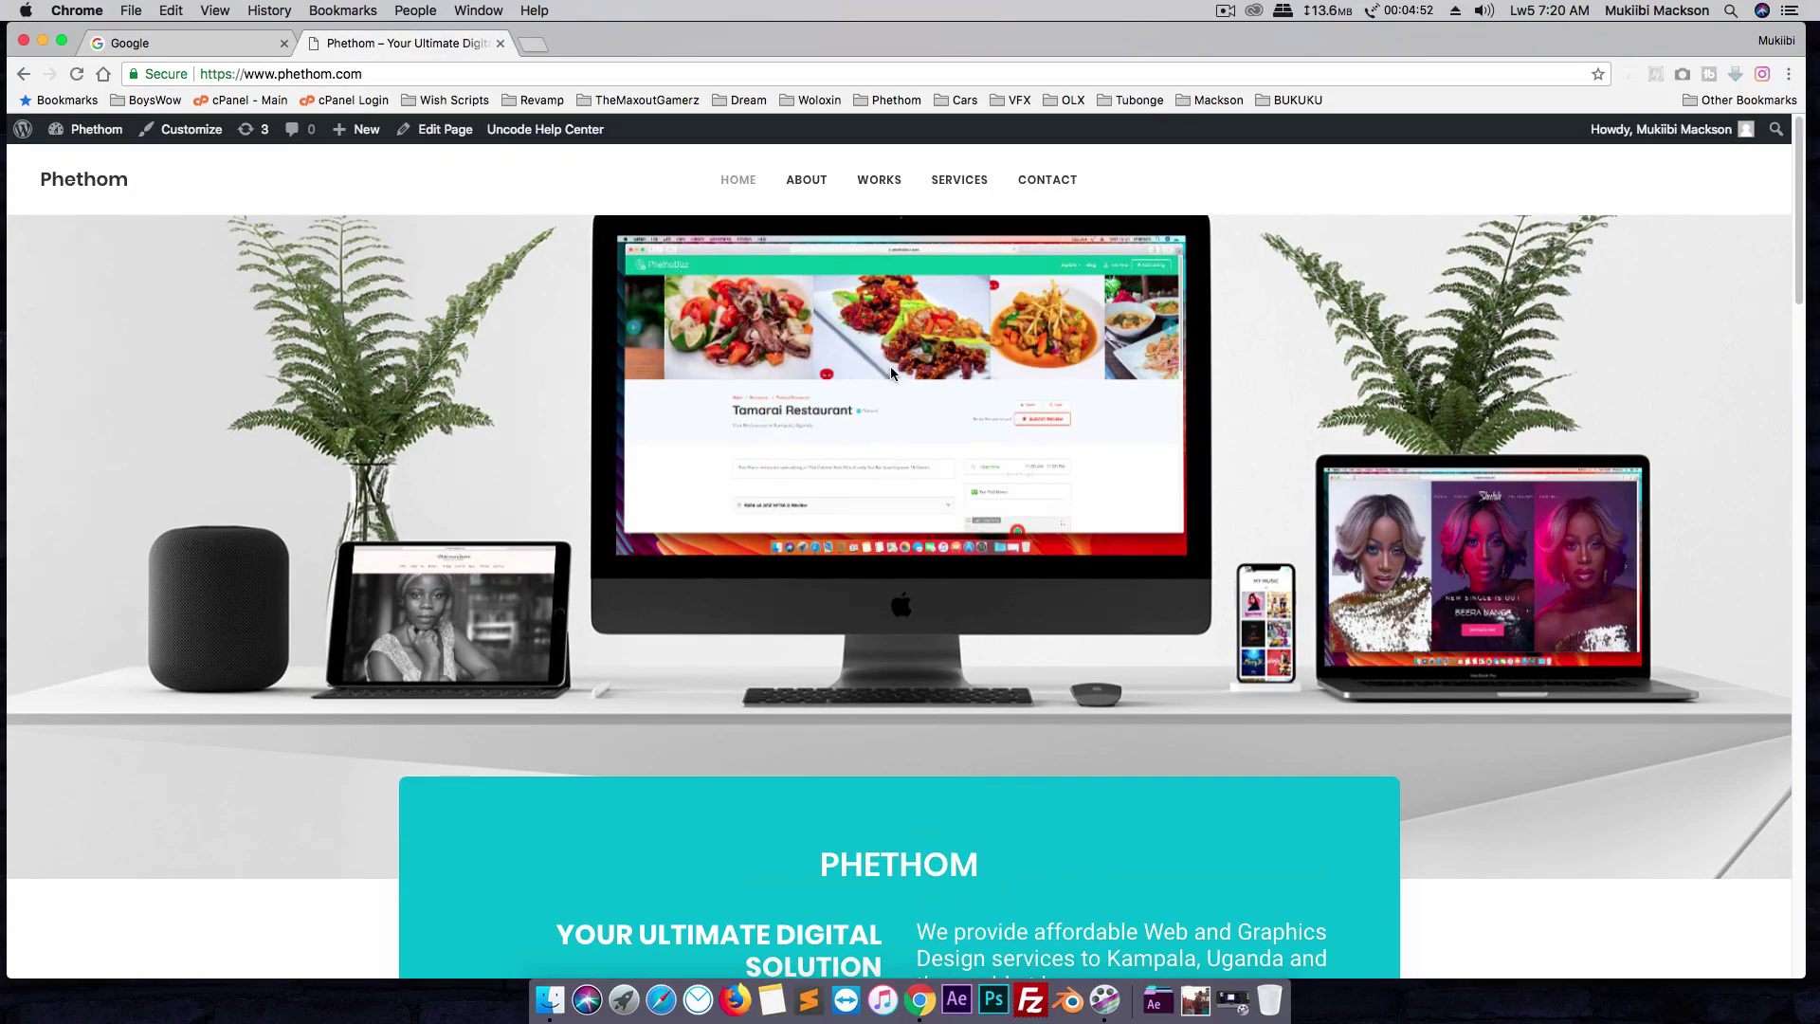
pyautogui.scroll(-3, 838, 389)
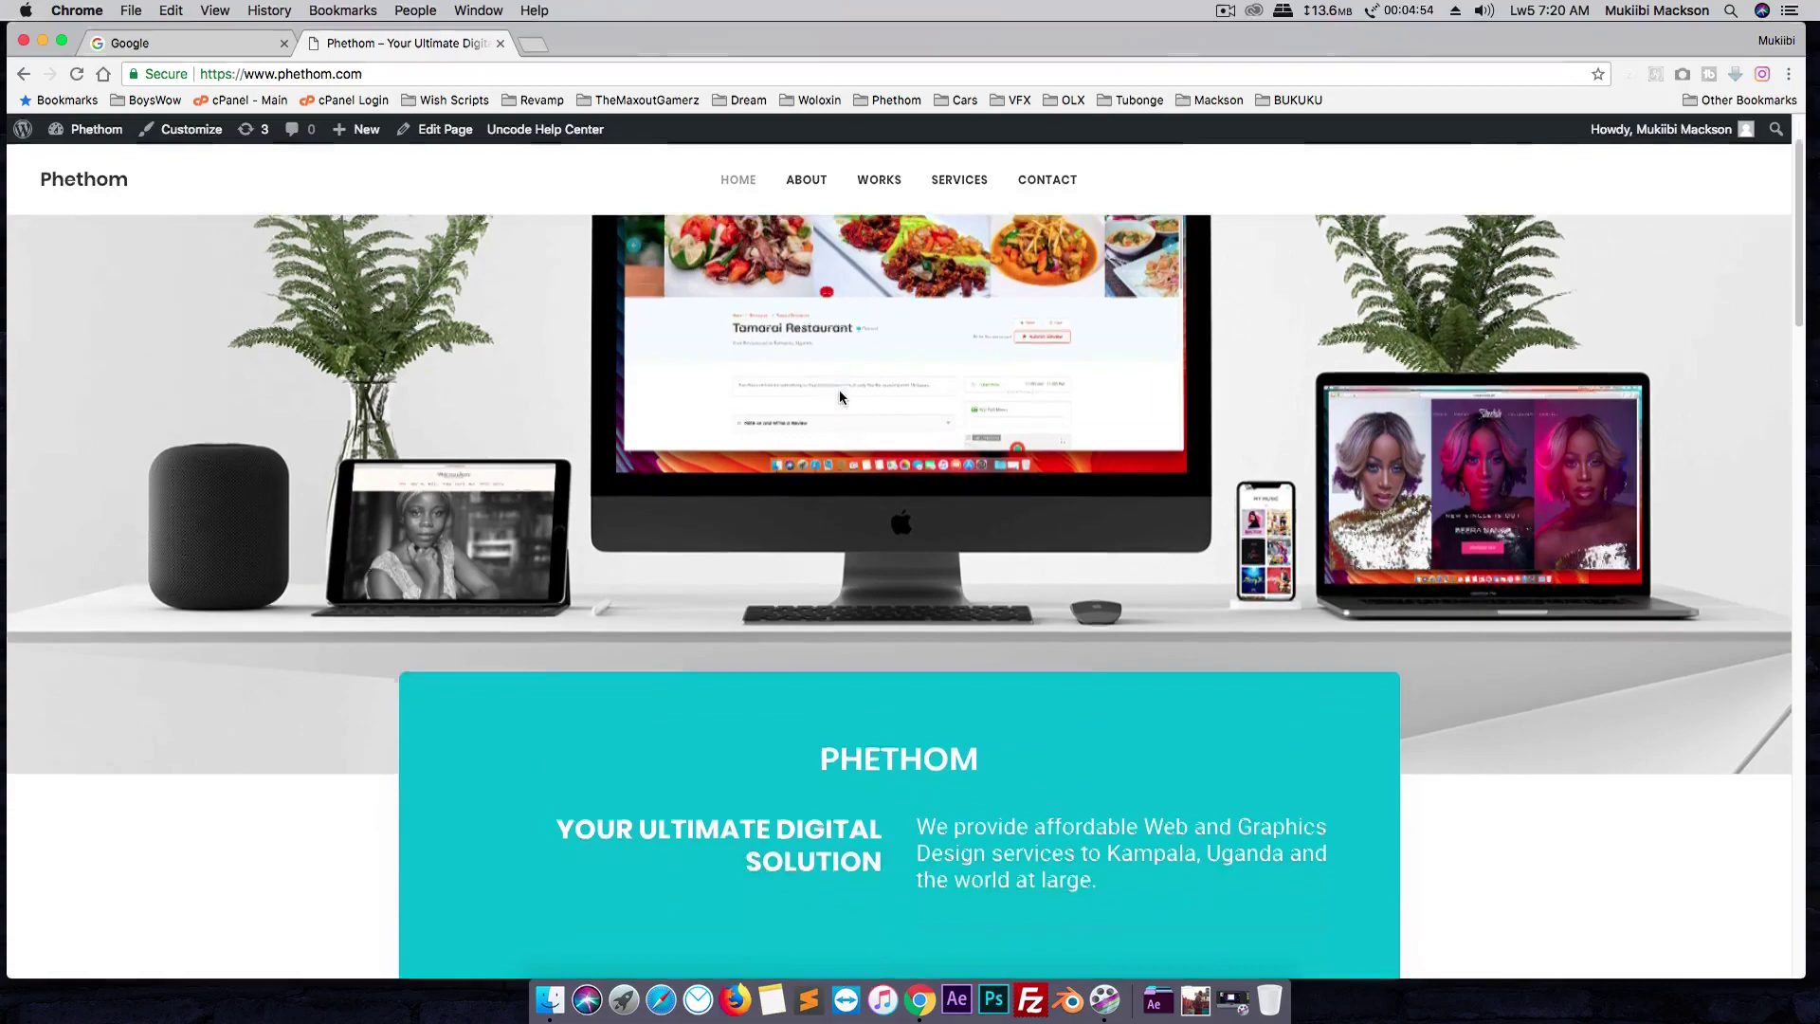
pyautogui.scroll(3, 839, 396)
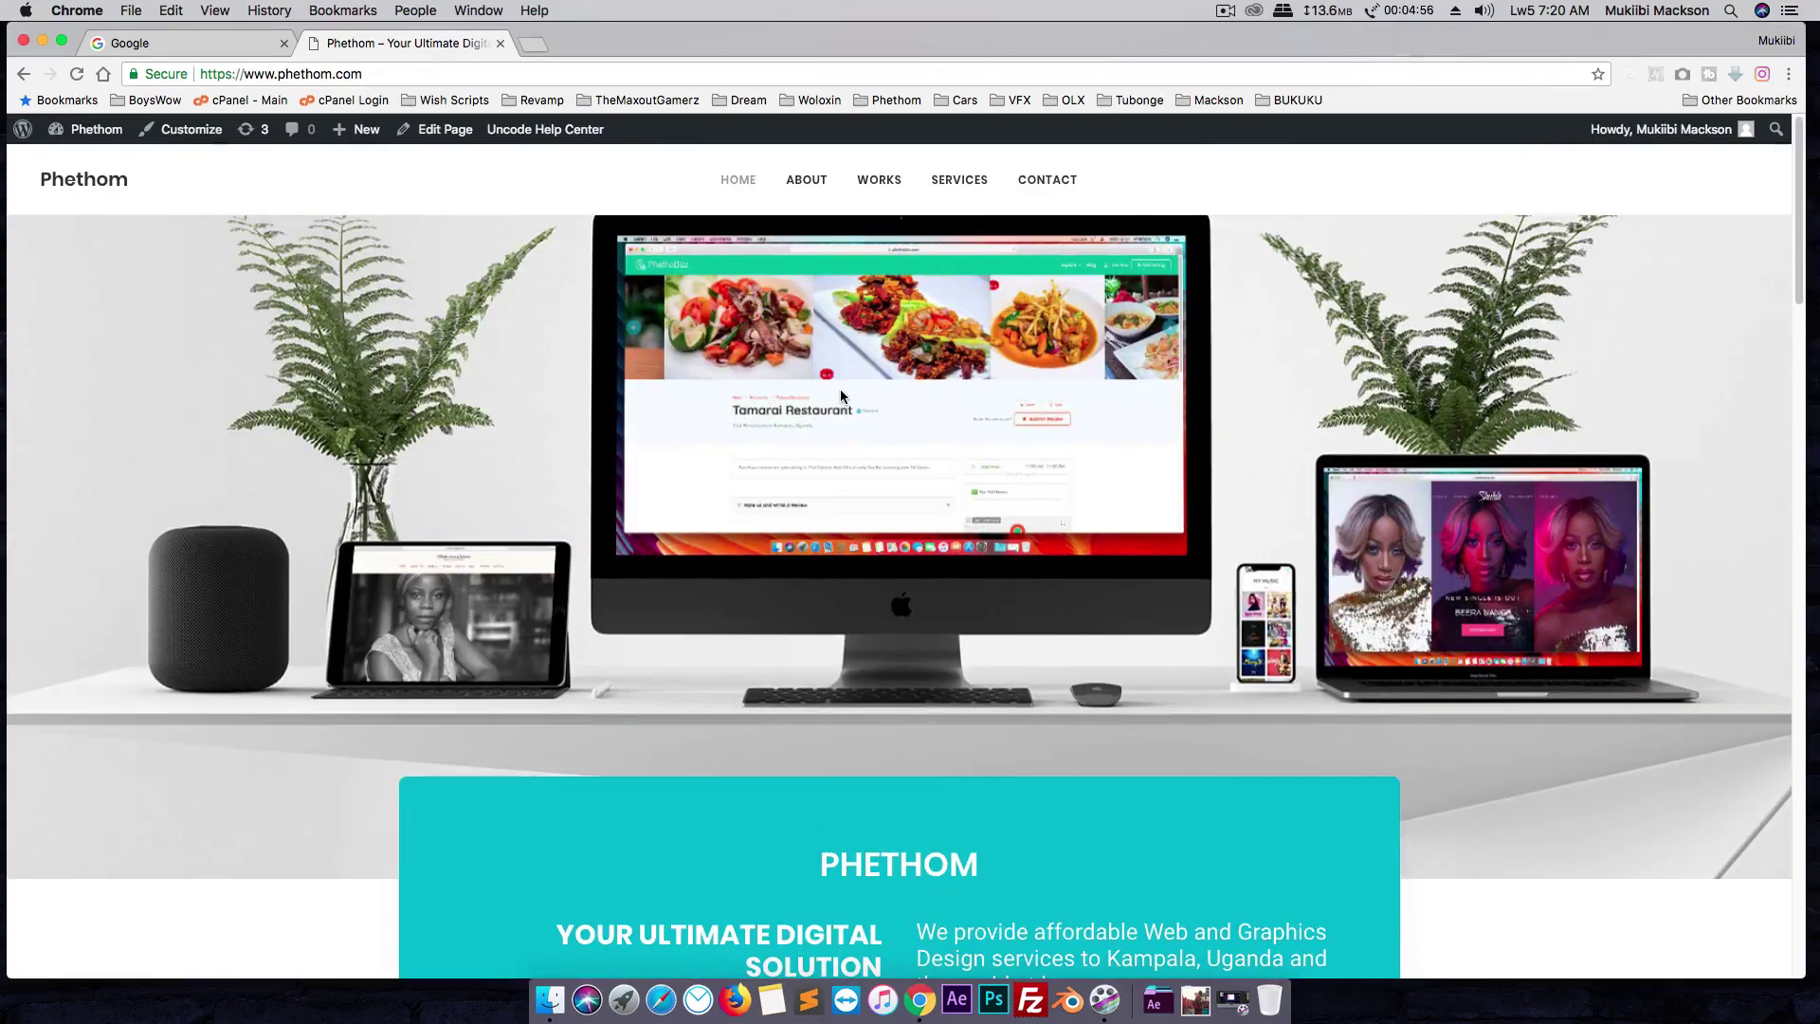
pyautogui.scroll(-10, 839, 386)
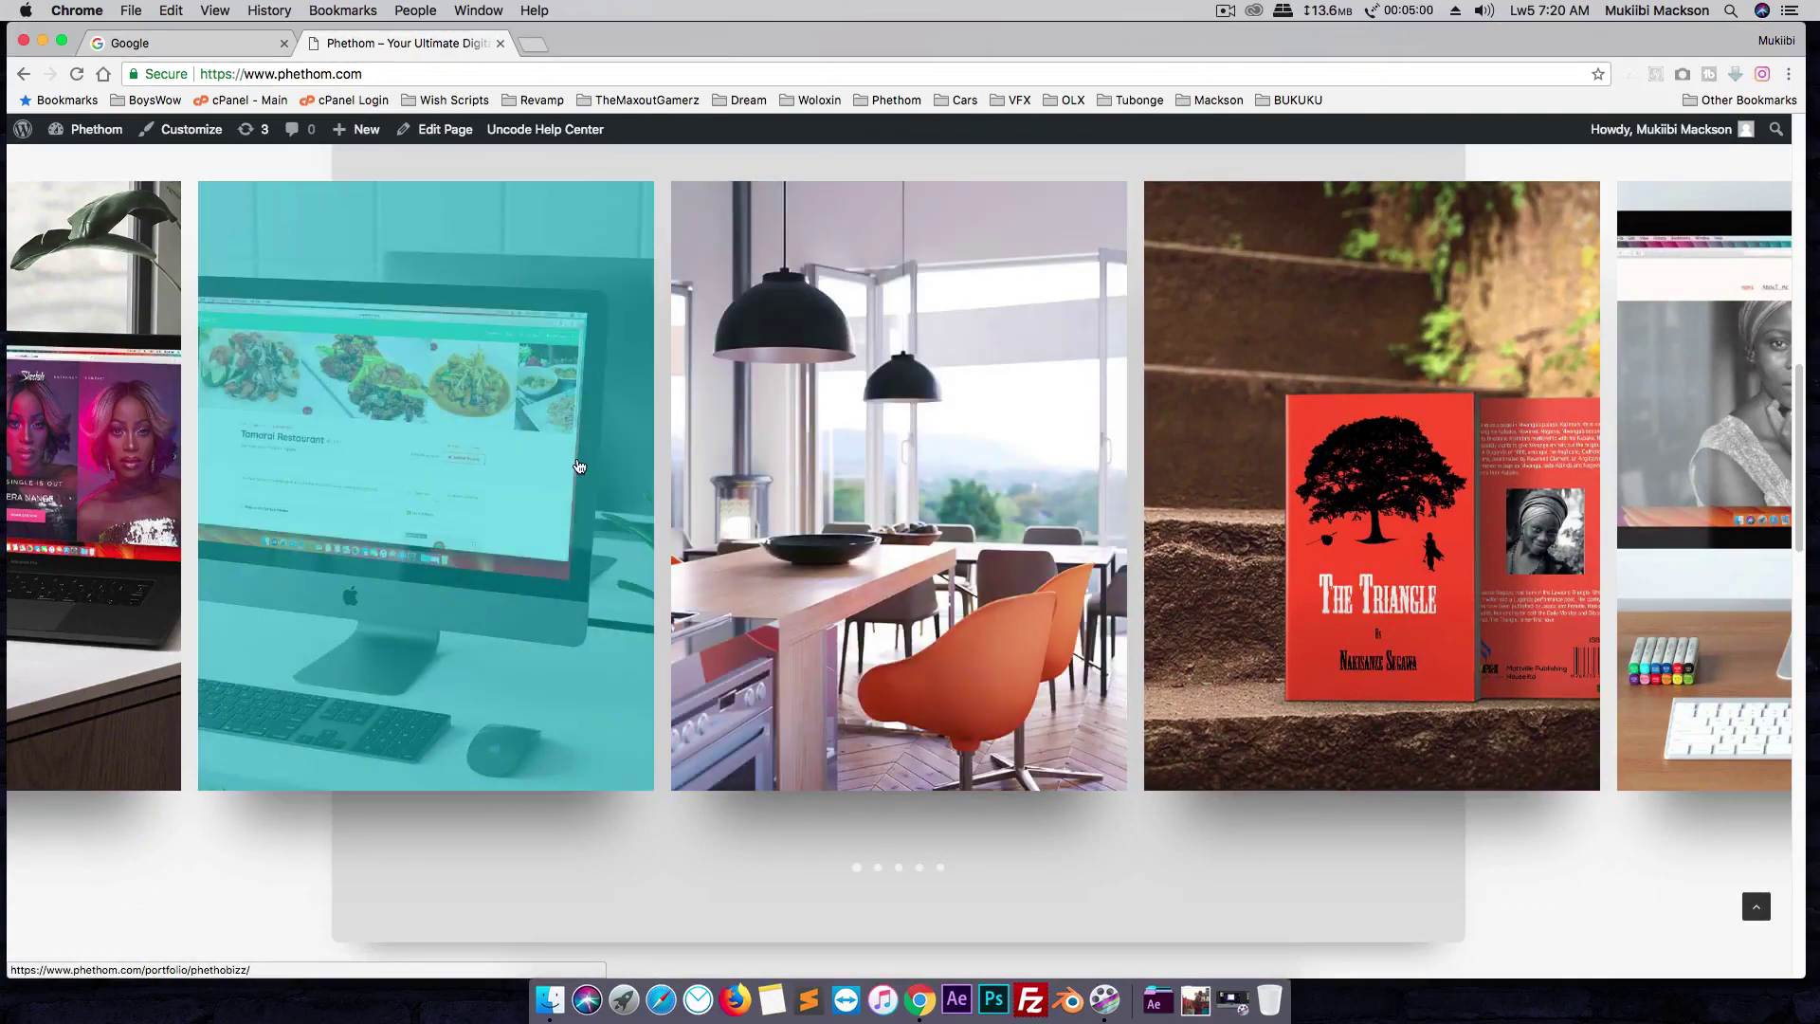
pyautogui.scroll(3, 76, 505)
pyautogui.scroll(2, 76, 505)
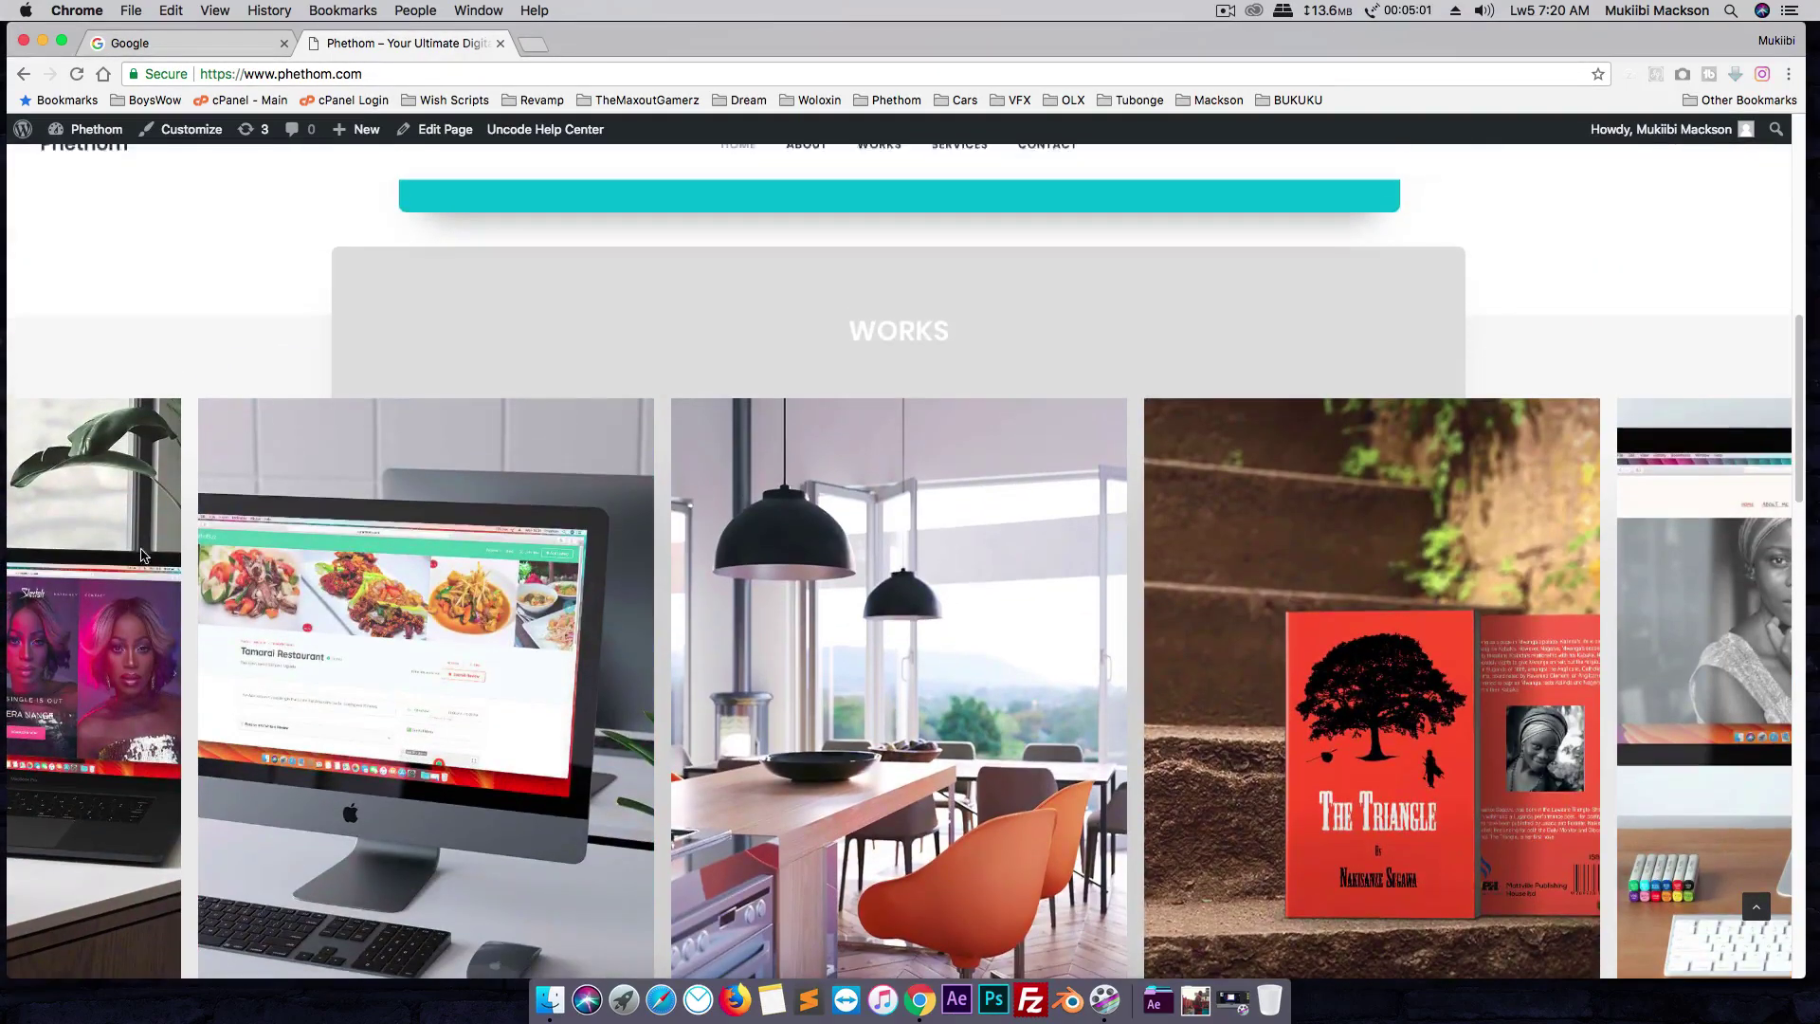
# - Open a Works portfolio item, stop it loading, and scroll back to the hero image
pyautogui.click(15, 707)
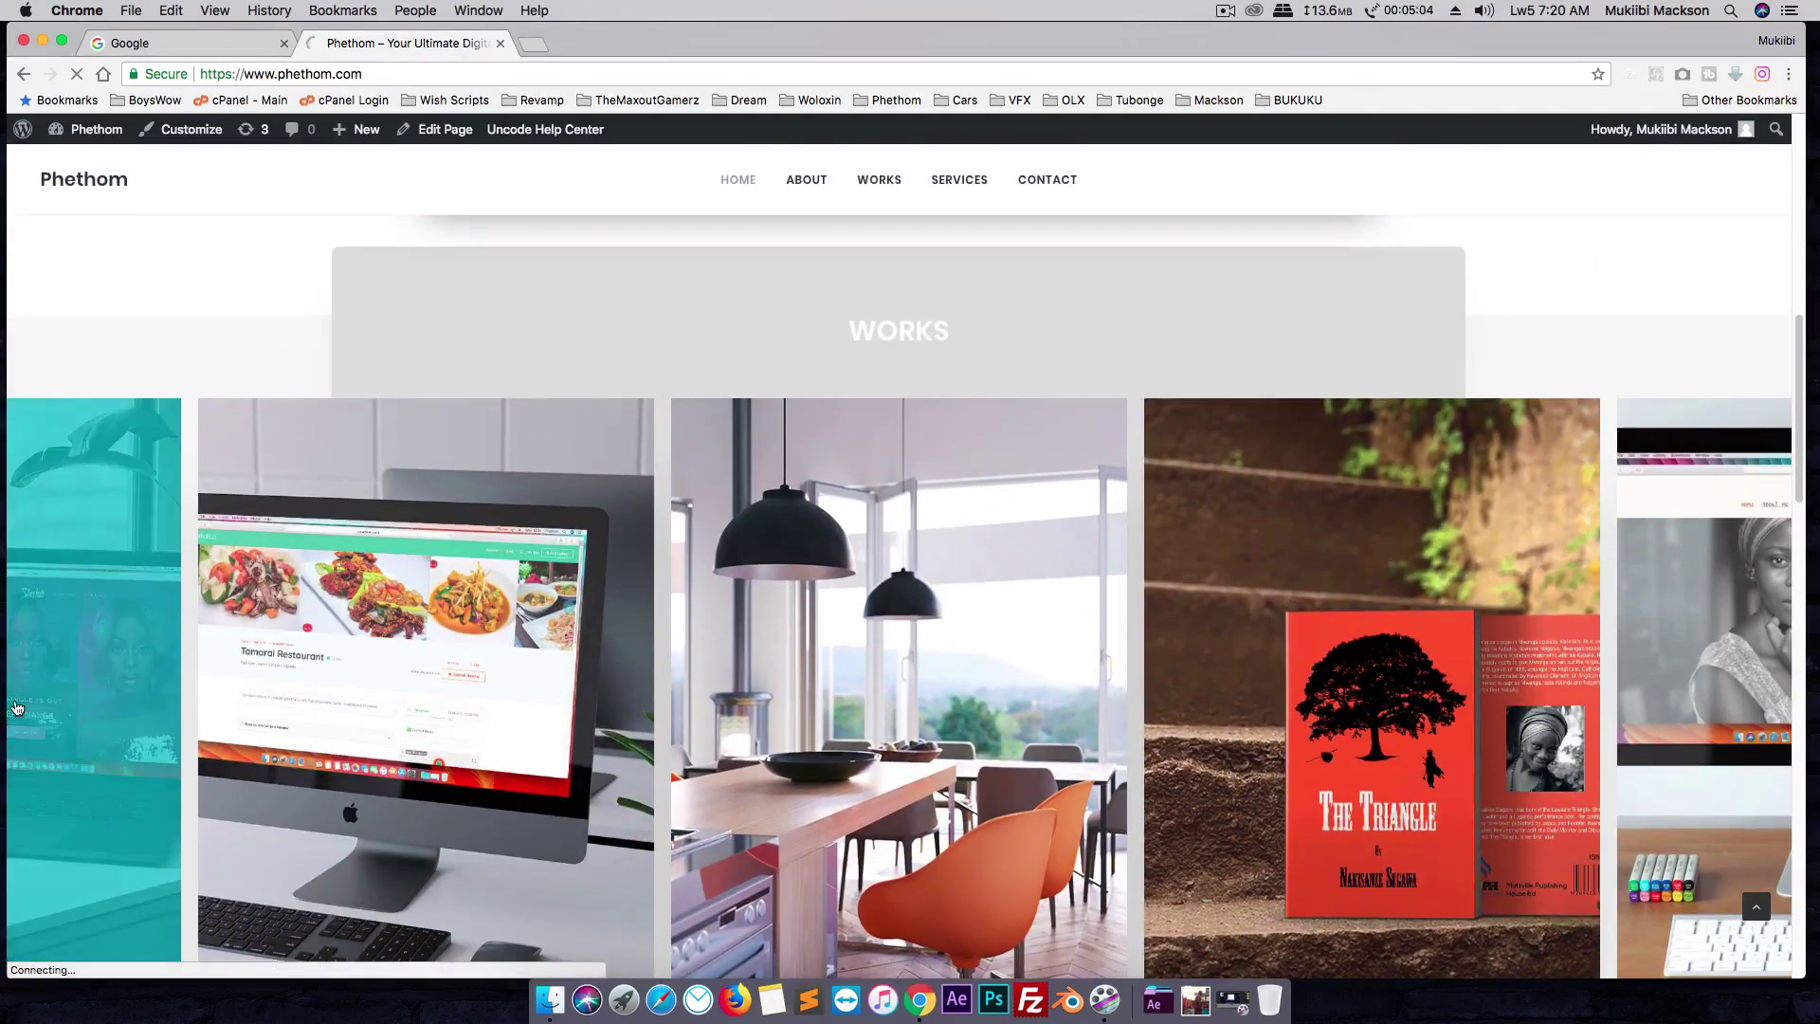
pyautogui.click(77, 74)
pyautogui.scroll(10, 690, 576)
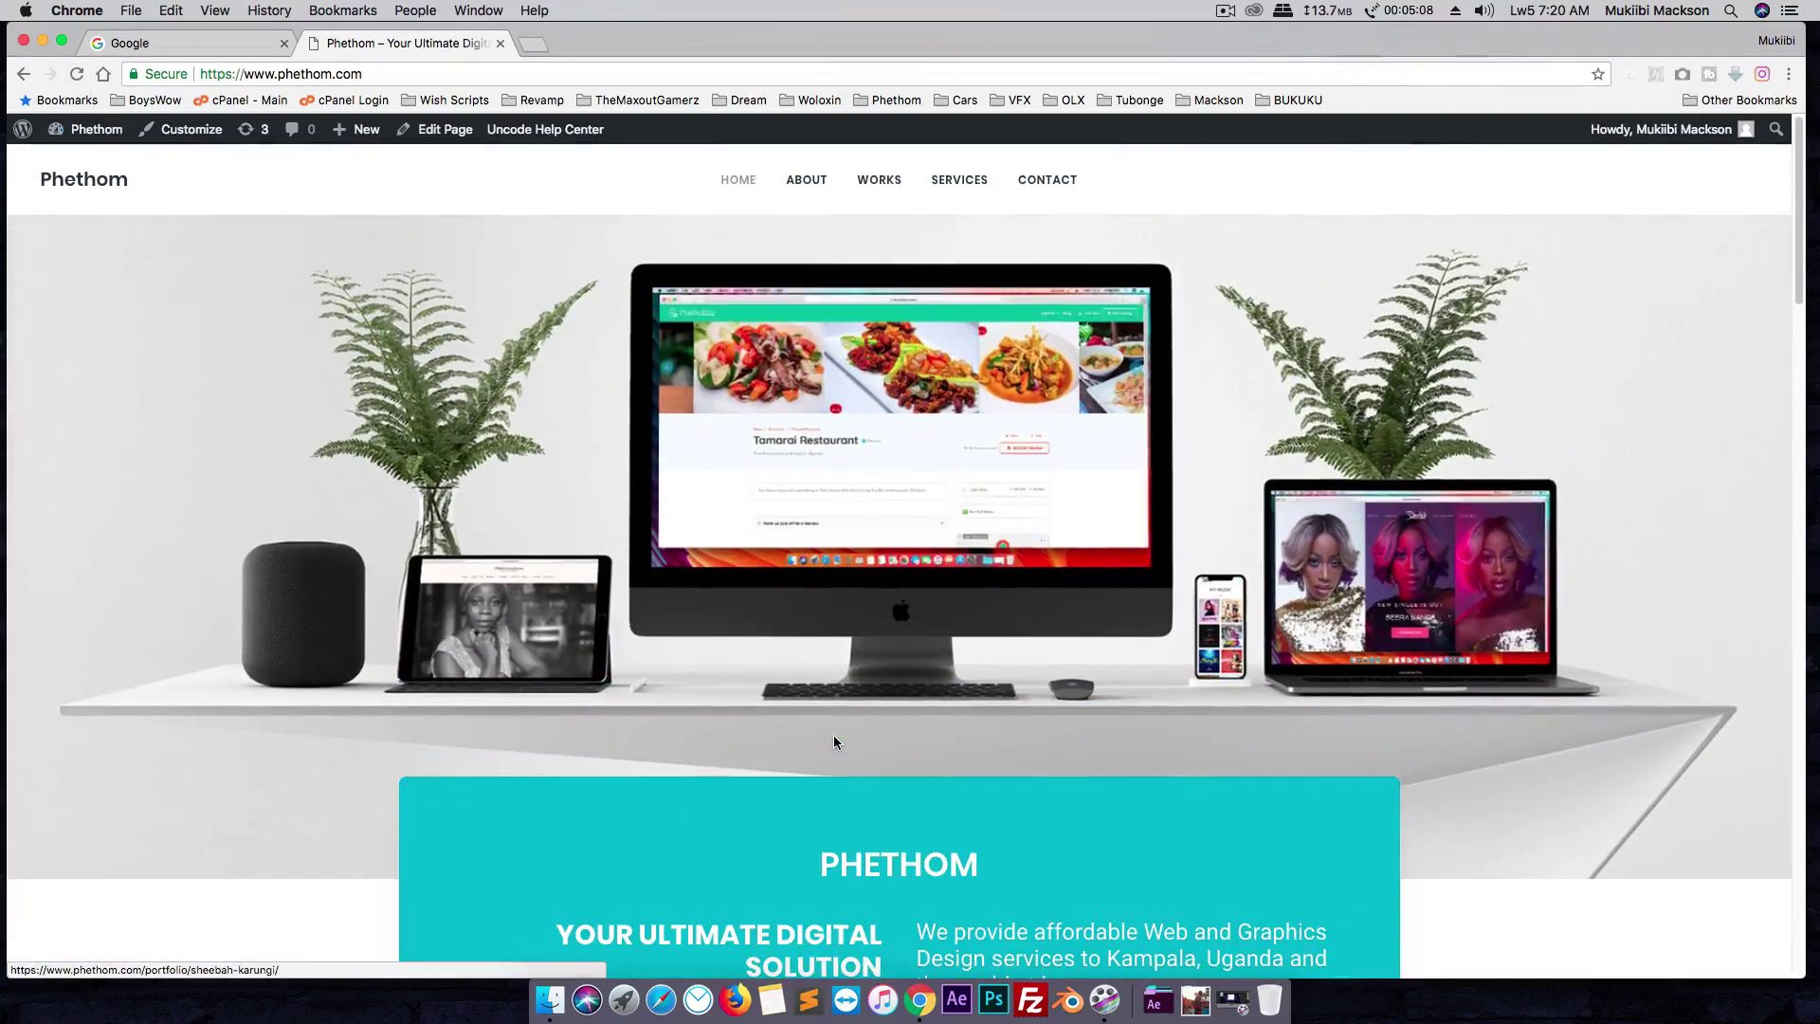
pyautogui.scroll(-5, 838, 741)
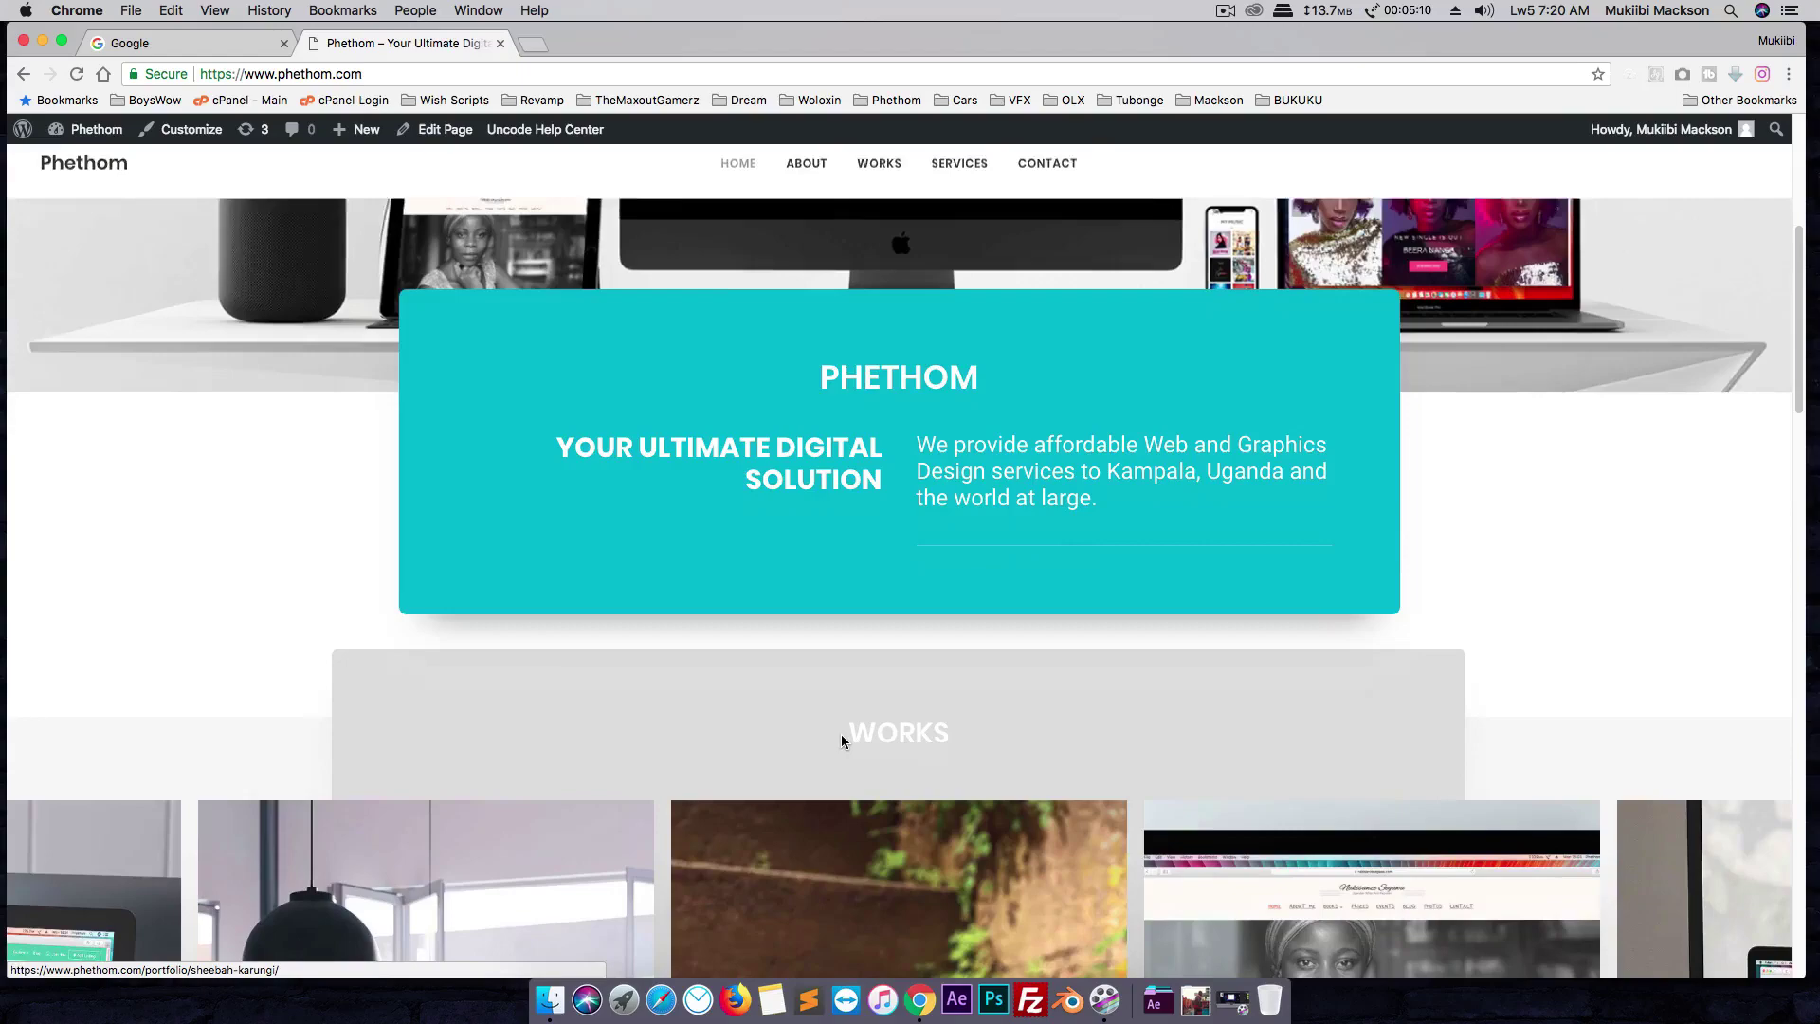
pyautogui.scroll(-3, 843, 741)
pyautogui.scroll(-3, 541, 574)
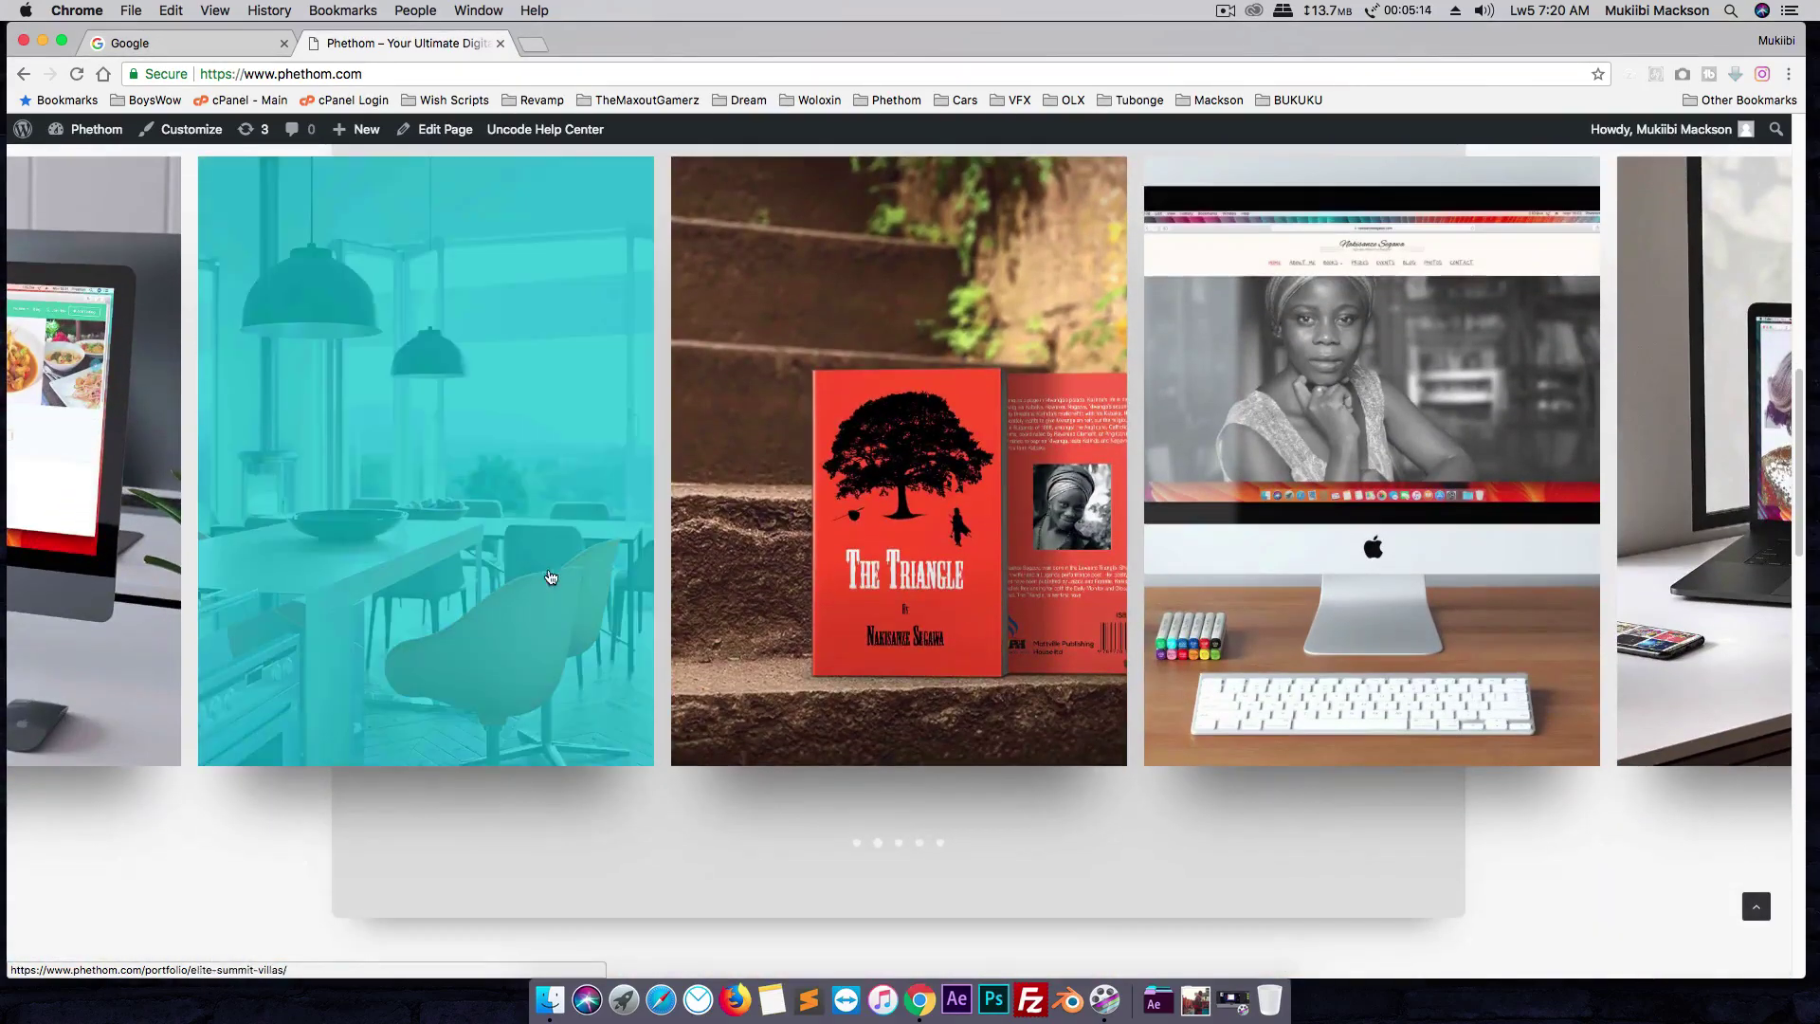
pyautogui.scroll(5, 1067, 597)
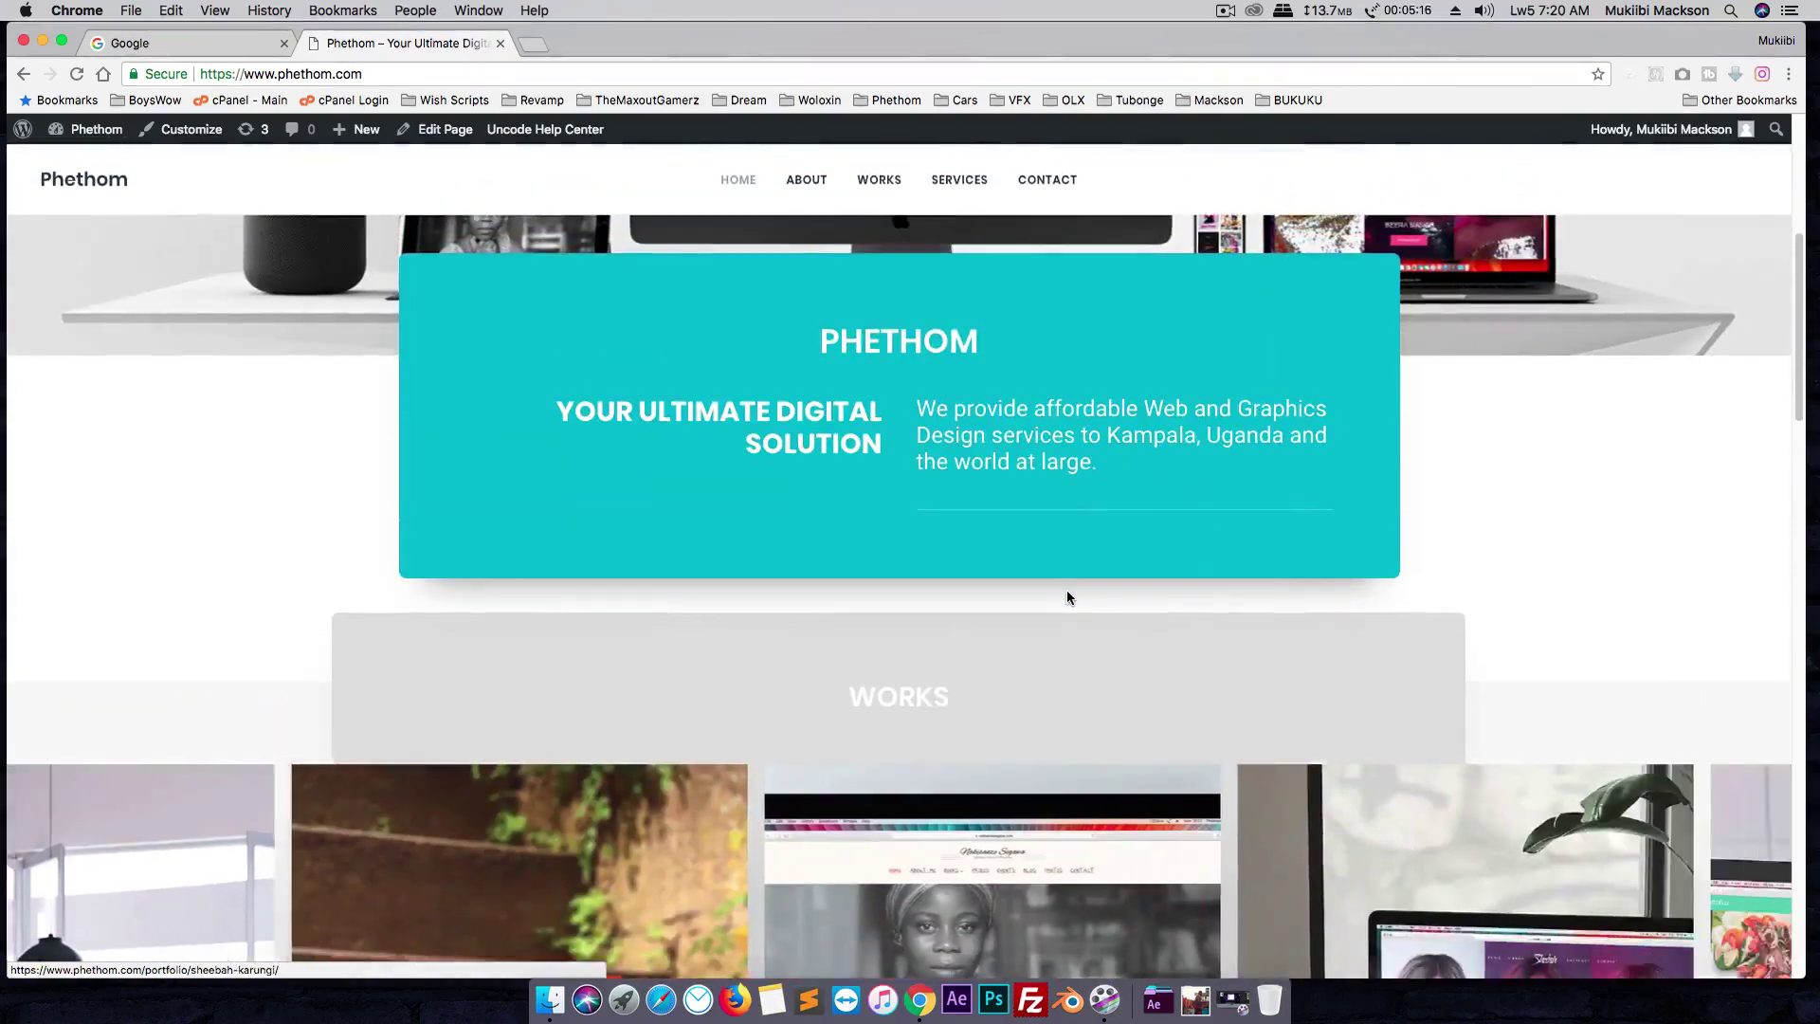
pyautogui.scroll(5, 1066, 597)
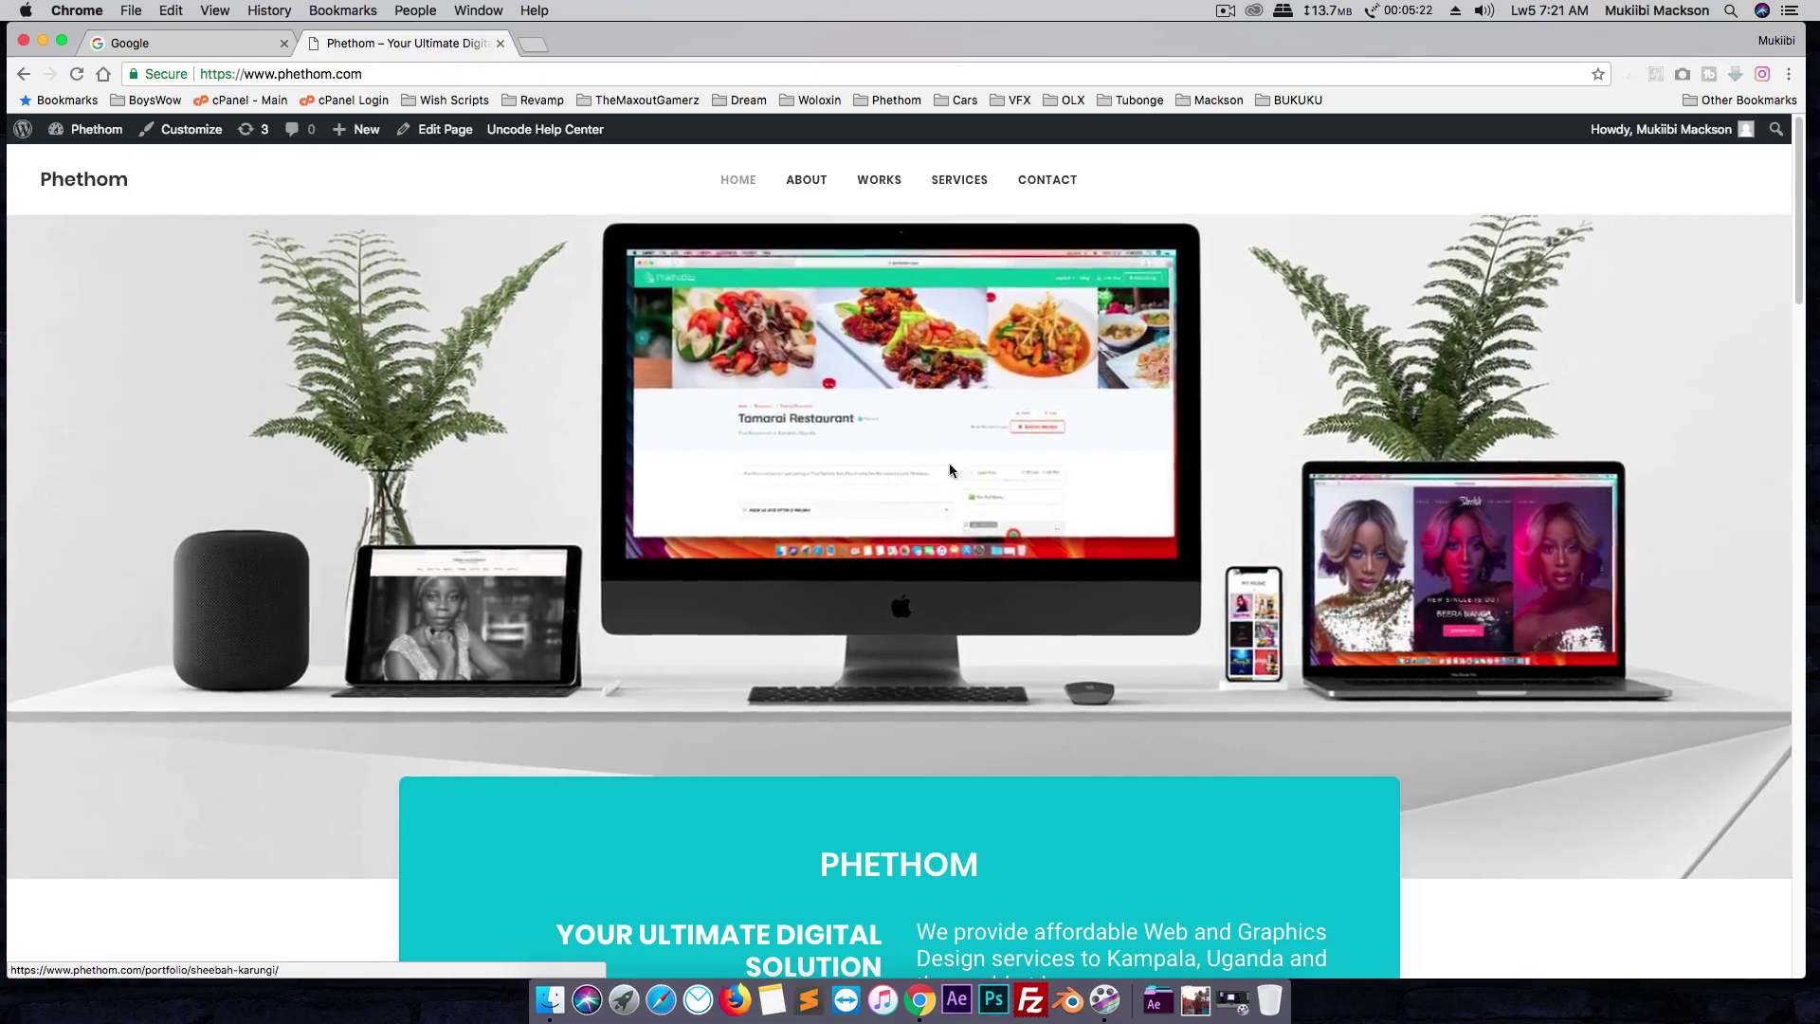
pyautogui.scroll(-20, 947, 463)
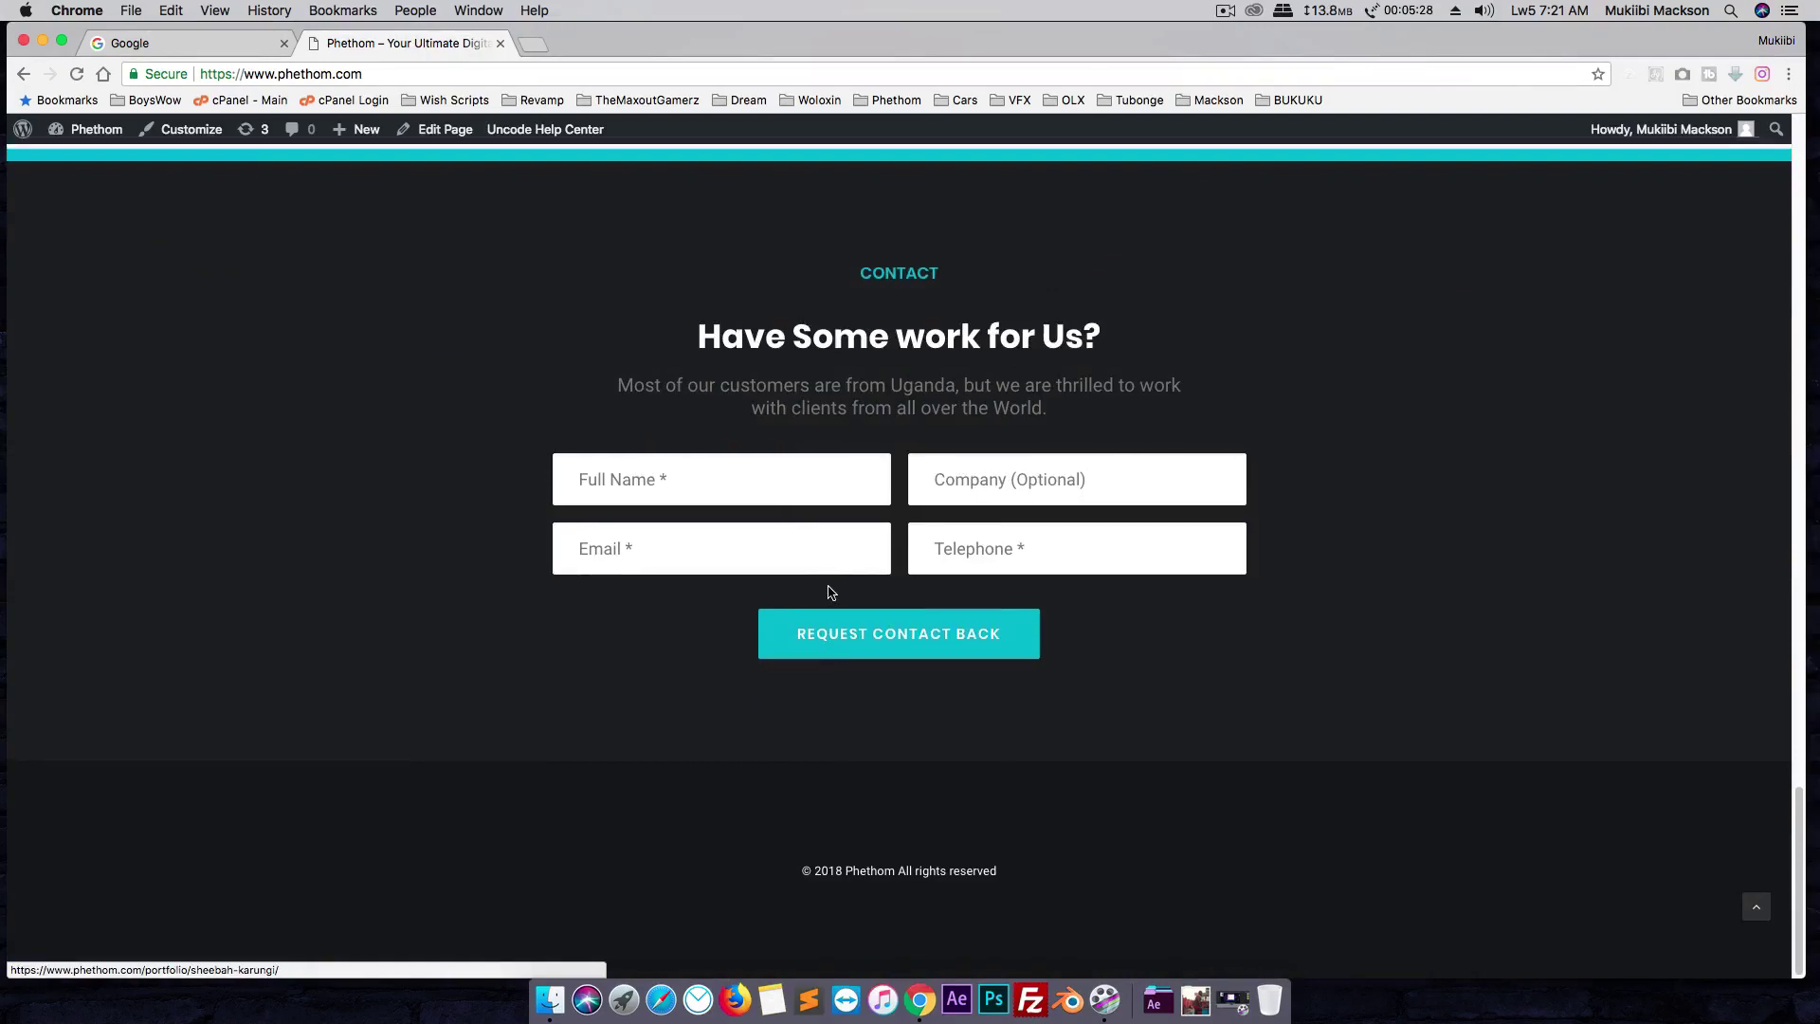
pyautogui.scroll(15, 830, 592)
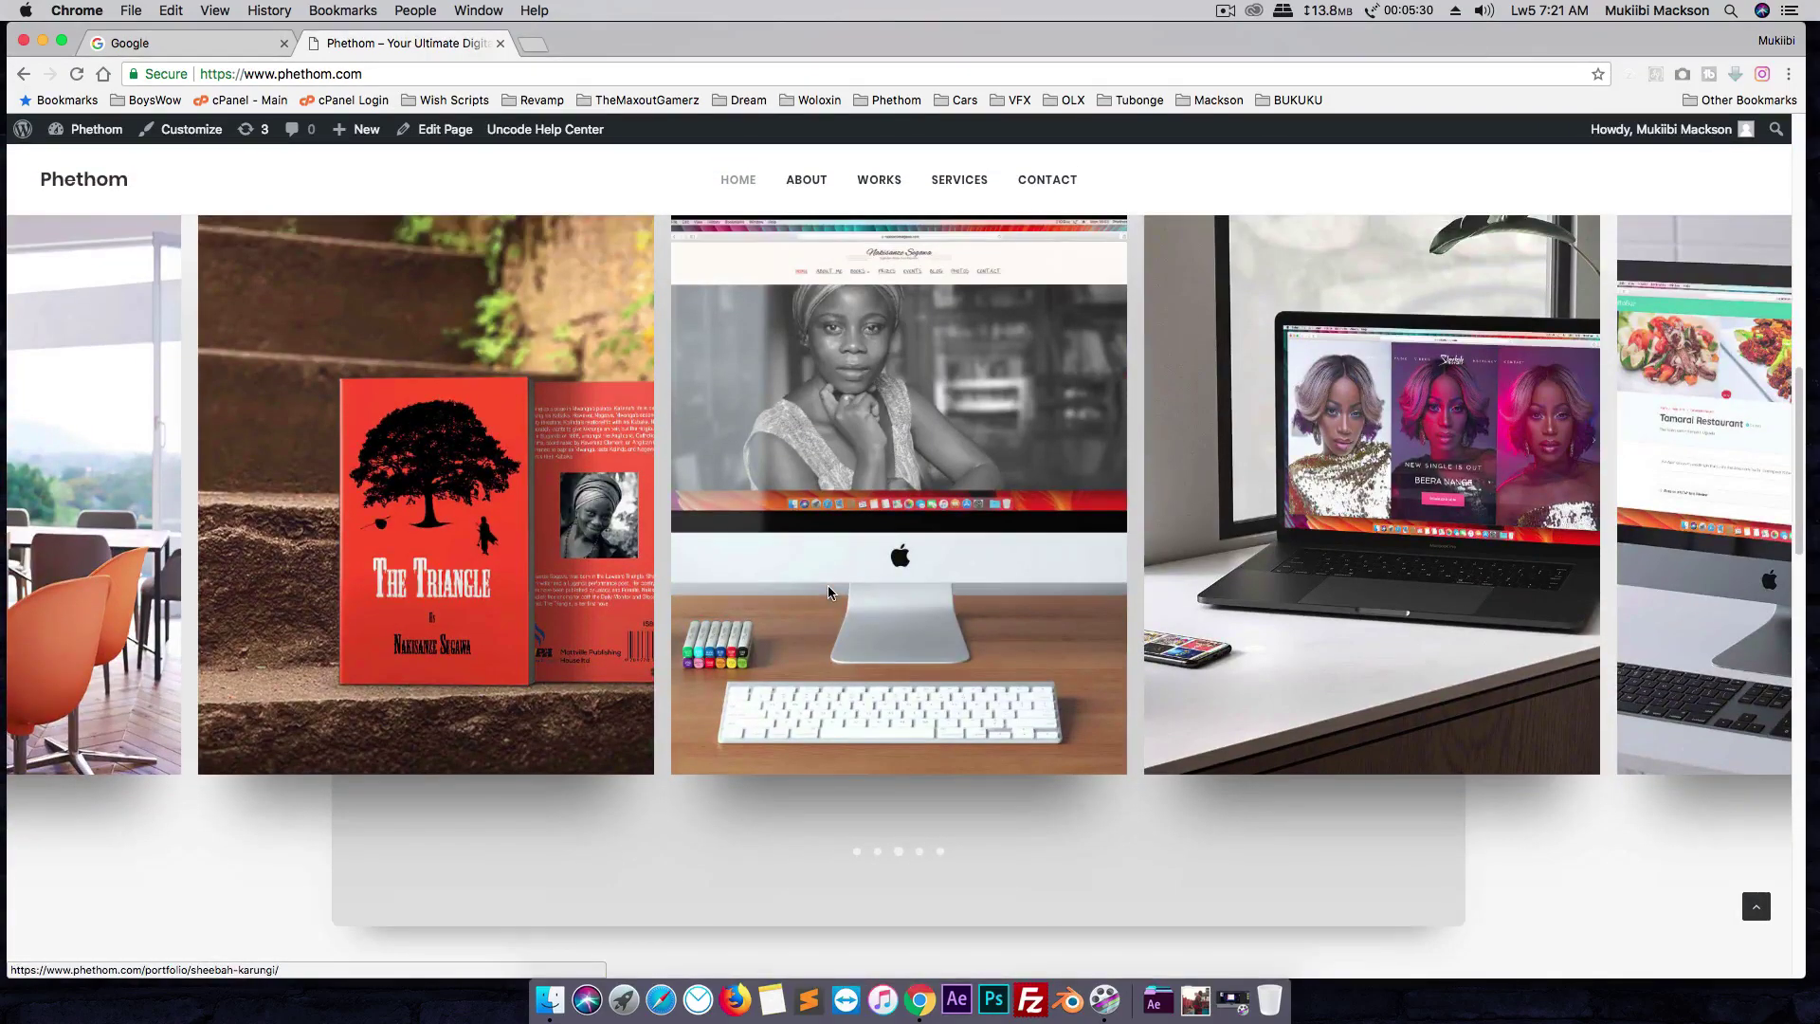
pyautogui.scroll(10, 827, 592)
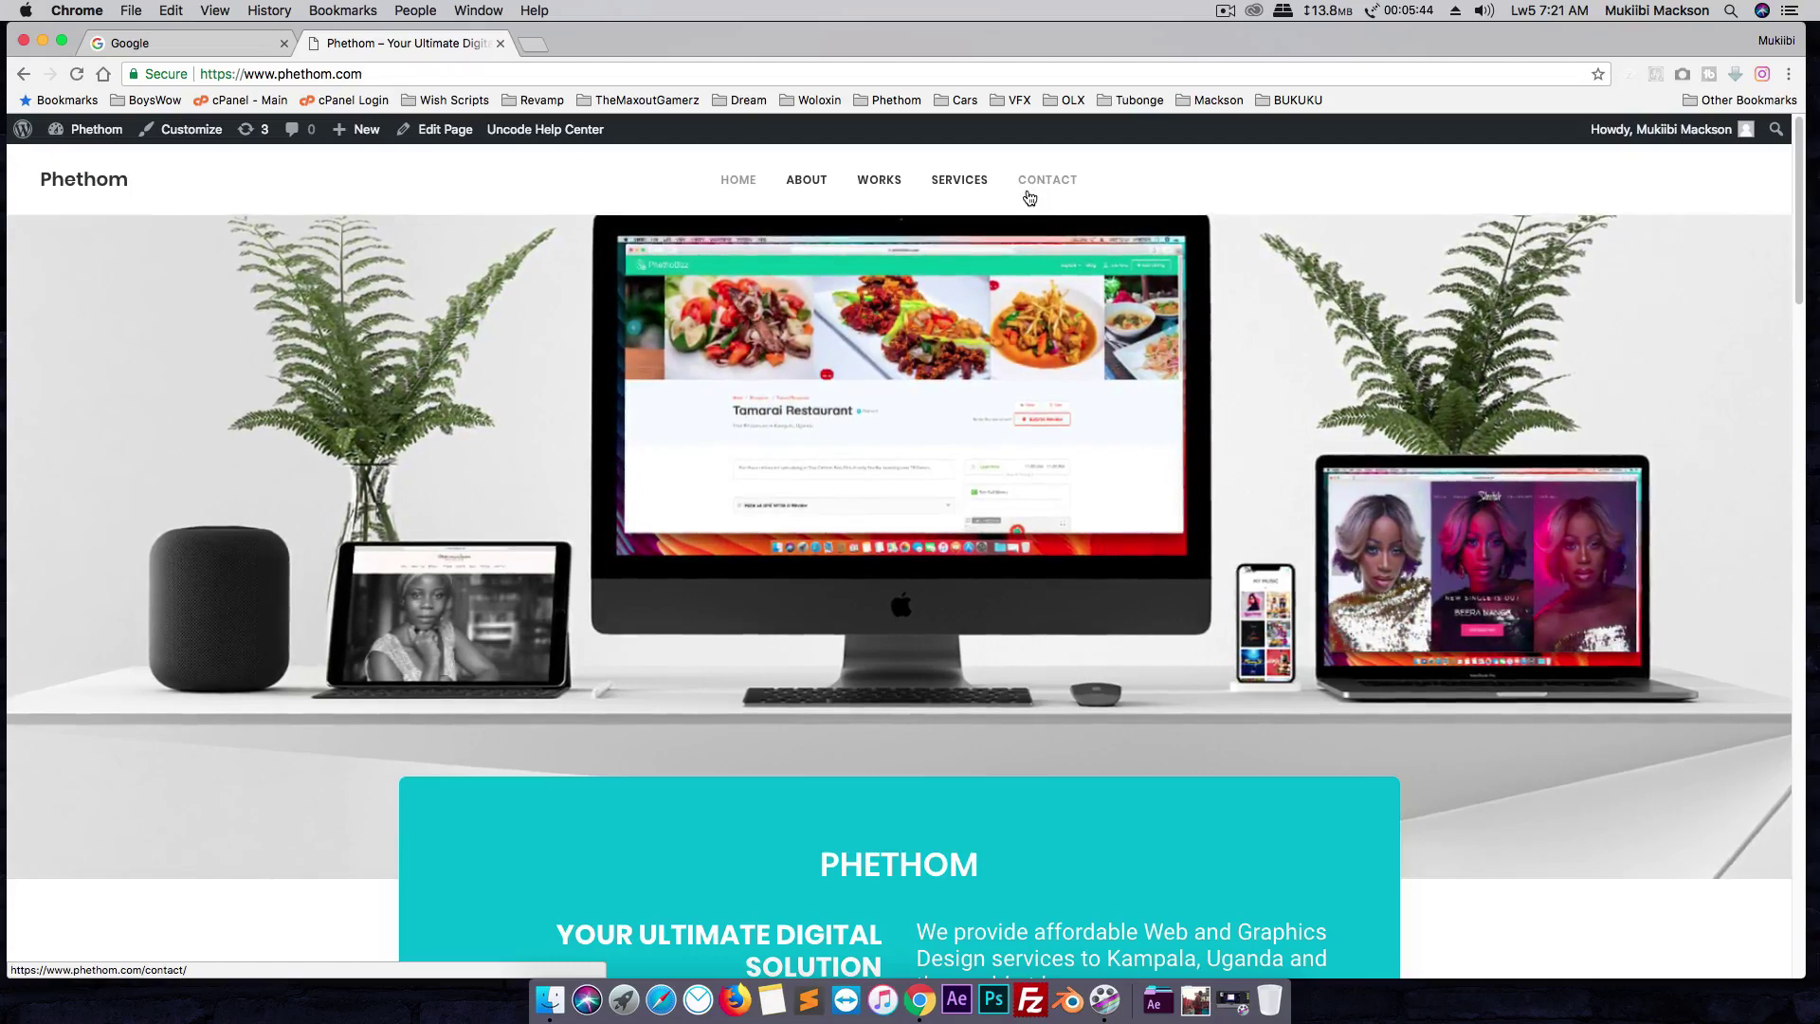
pyautogui.scroll(-5, 821, 510)
pyautogui.scroll(-3, 820, 521)
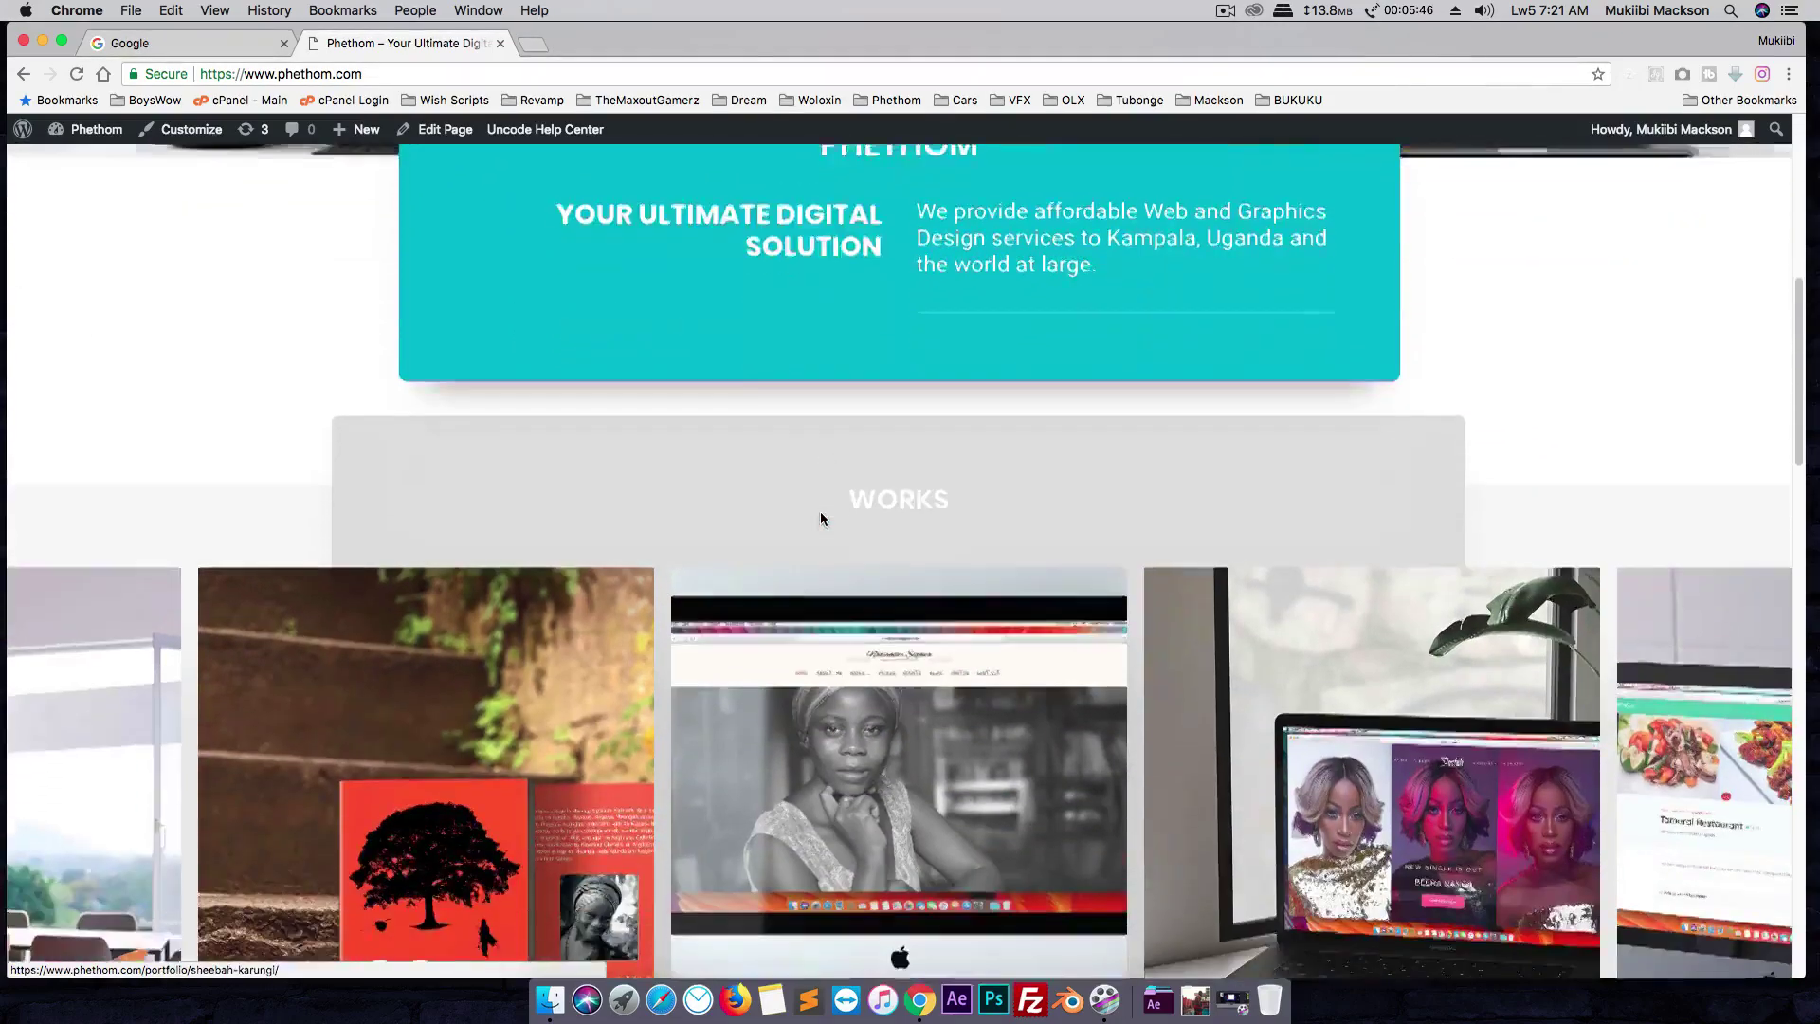
pyautogui.scroll(8, 821, 517)
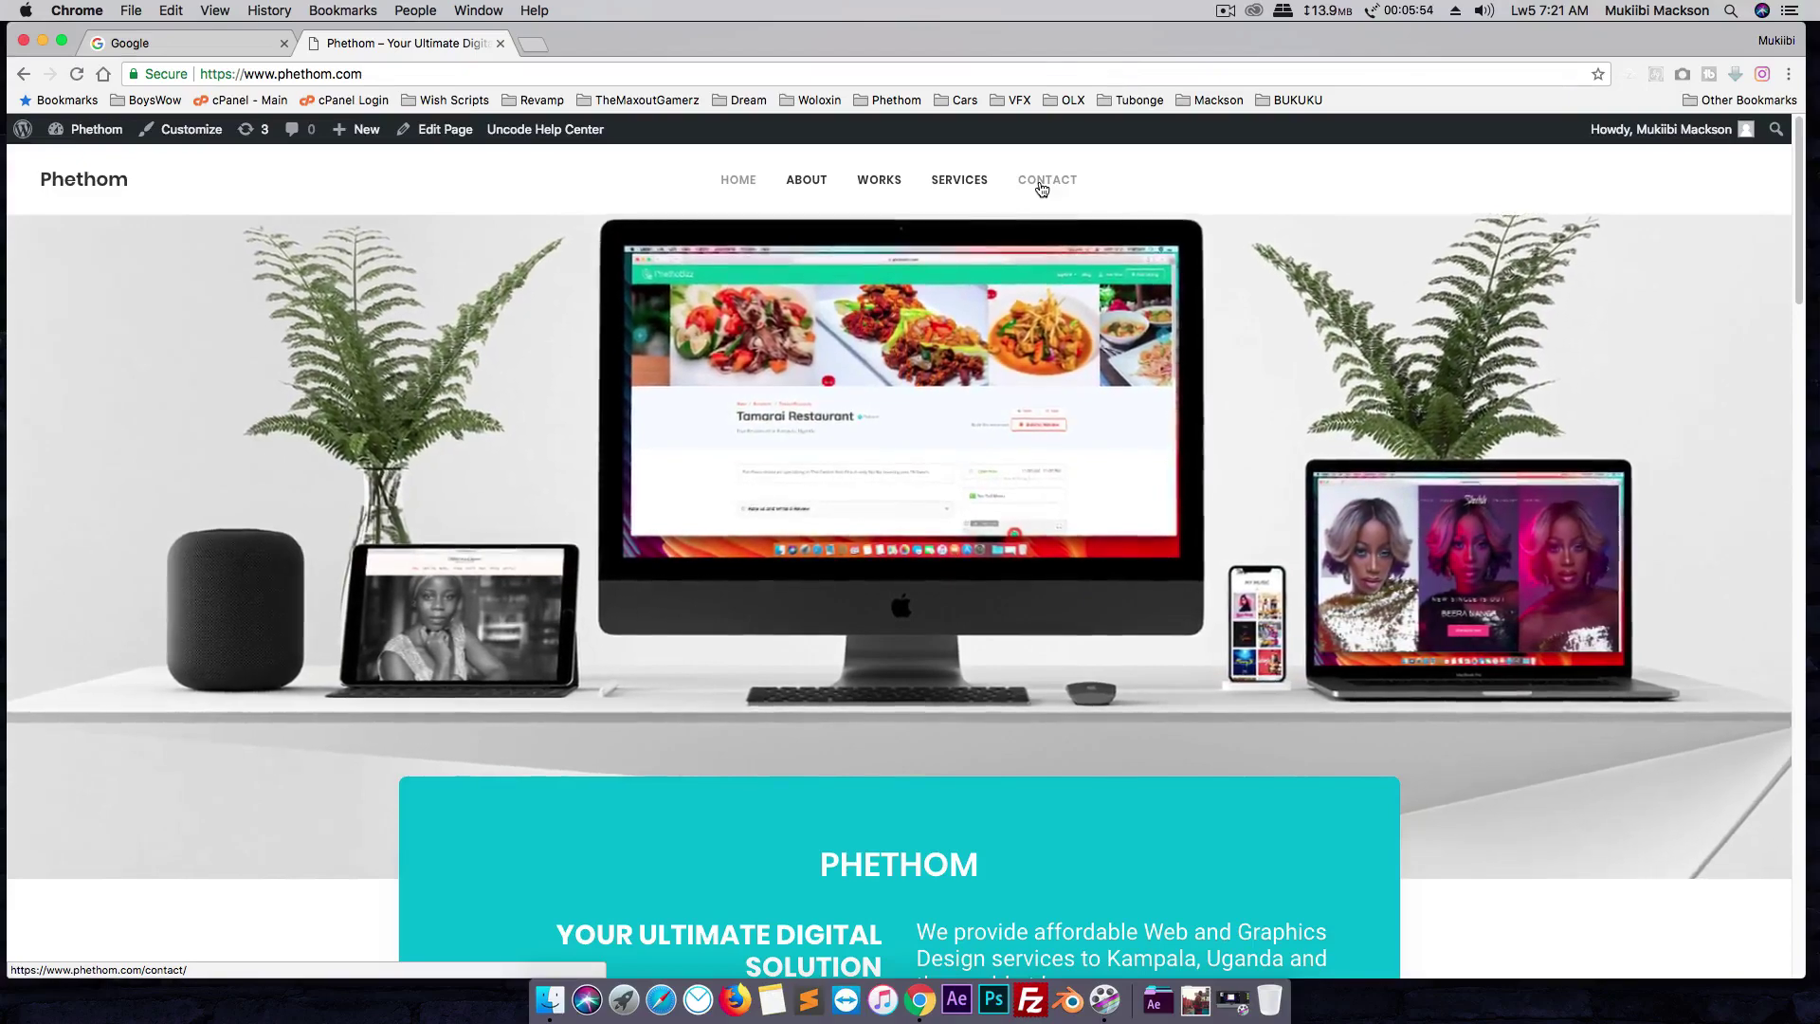
pyautogui.scroll(-2, 1063, 354)
pyautogui.scroll(-2, 1062, 349)
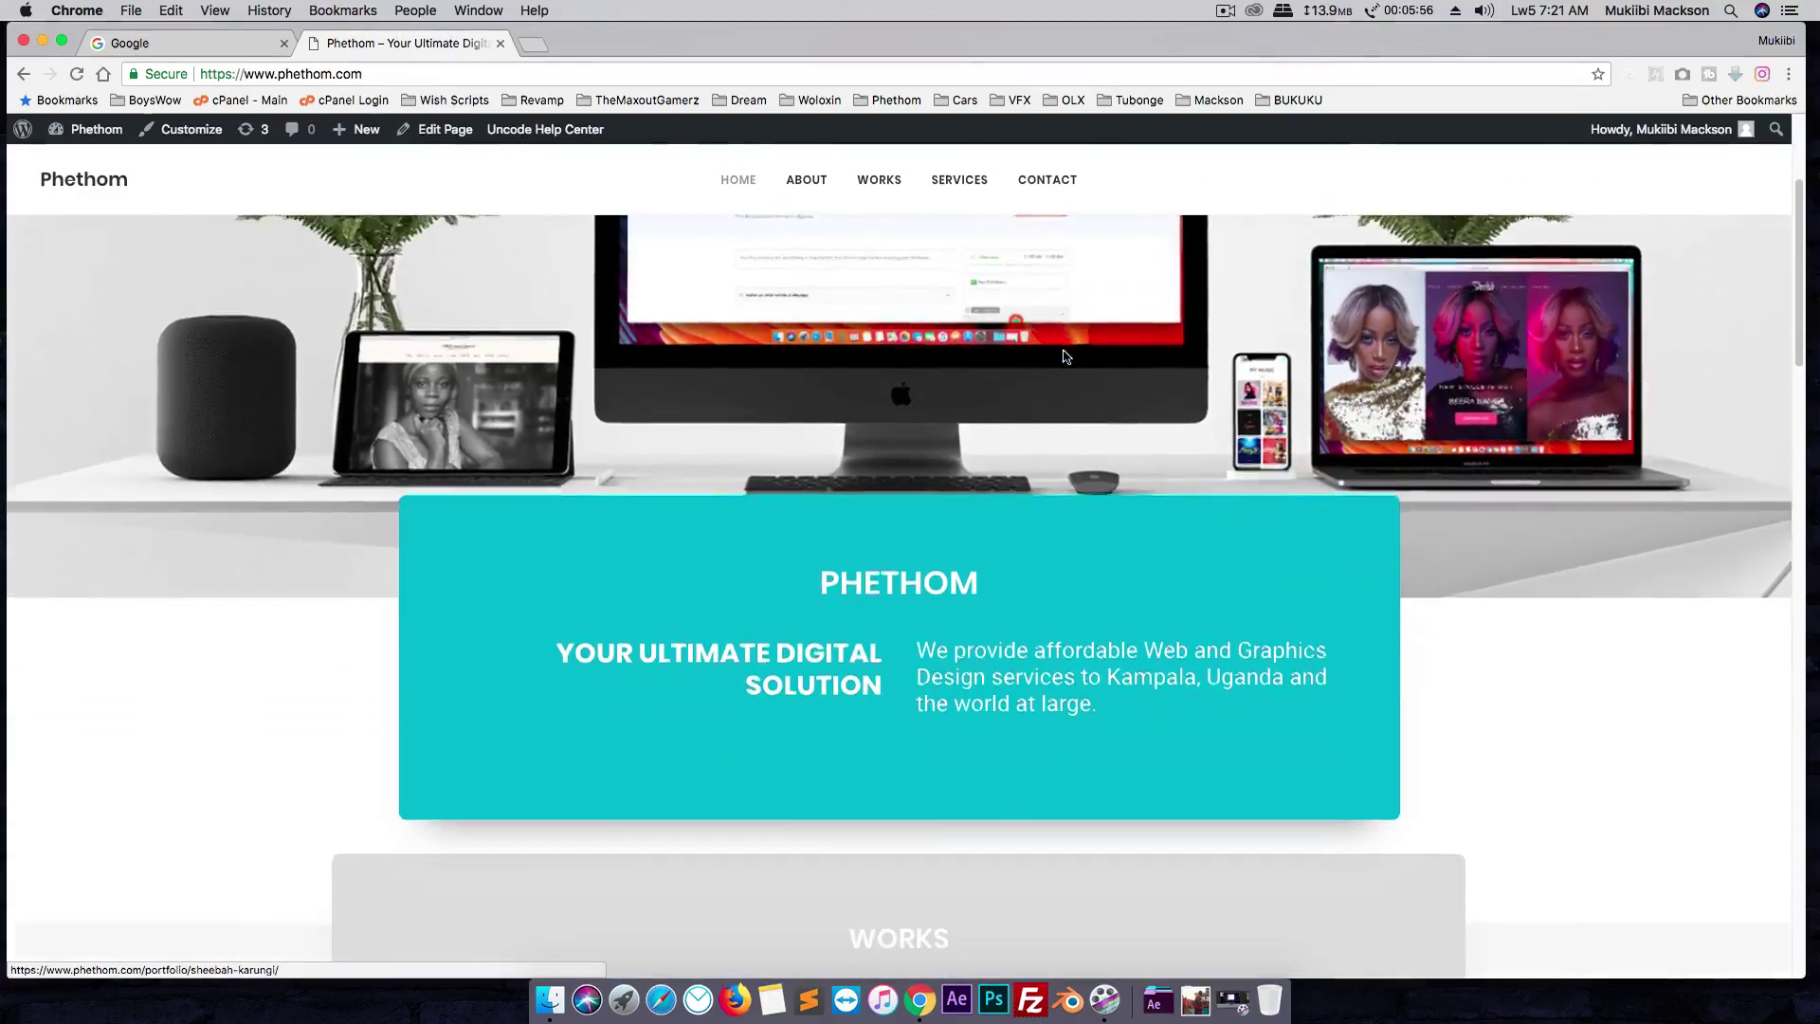
pyautogui.scroll(3, 1059, 349)
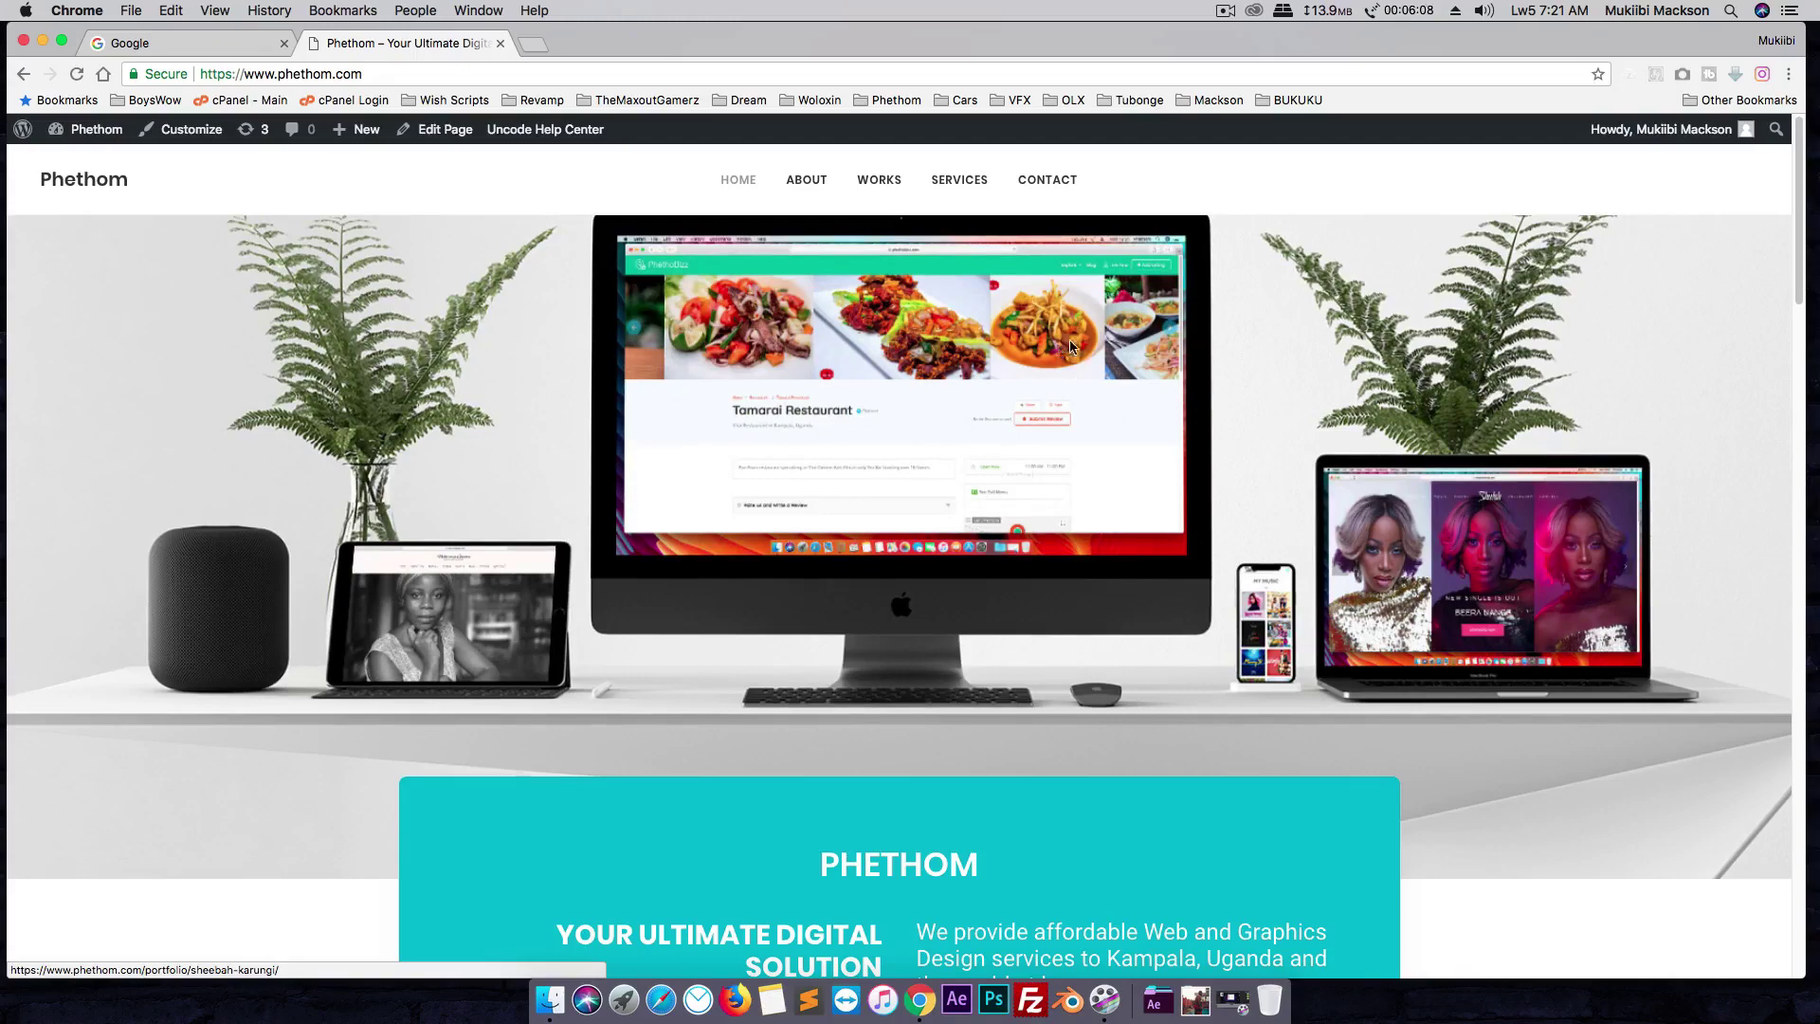
pyautogui.scroll(-10, 973, 577)
pyautogui.scroll(-5, 934, 571)
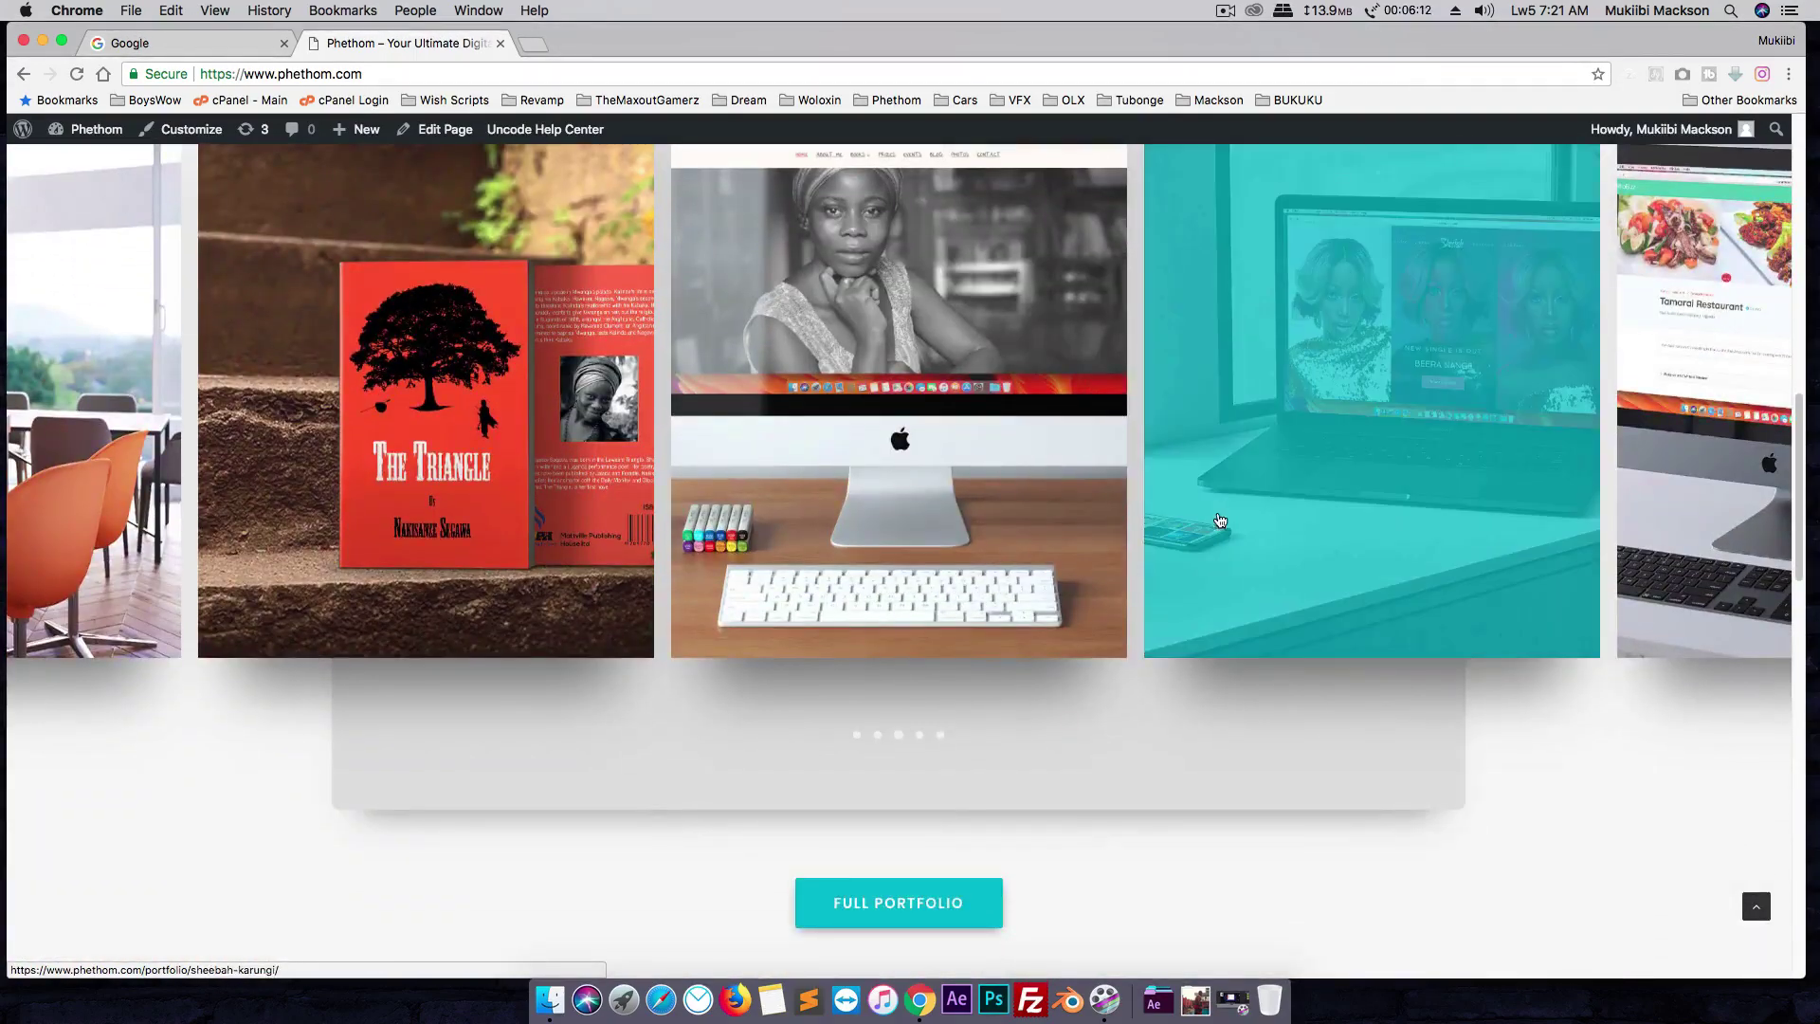
pyautogui.scroll(10, 1041, 703)
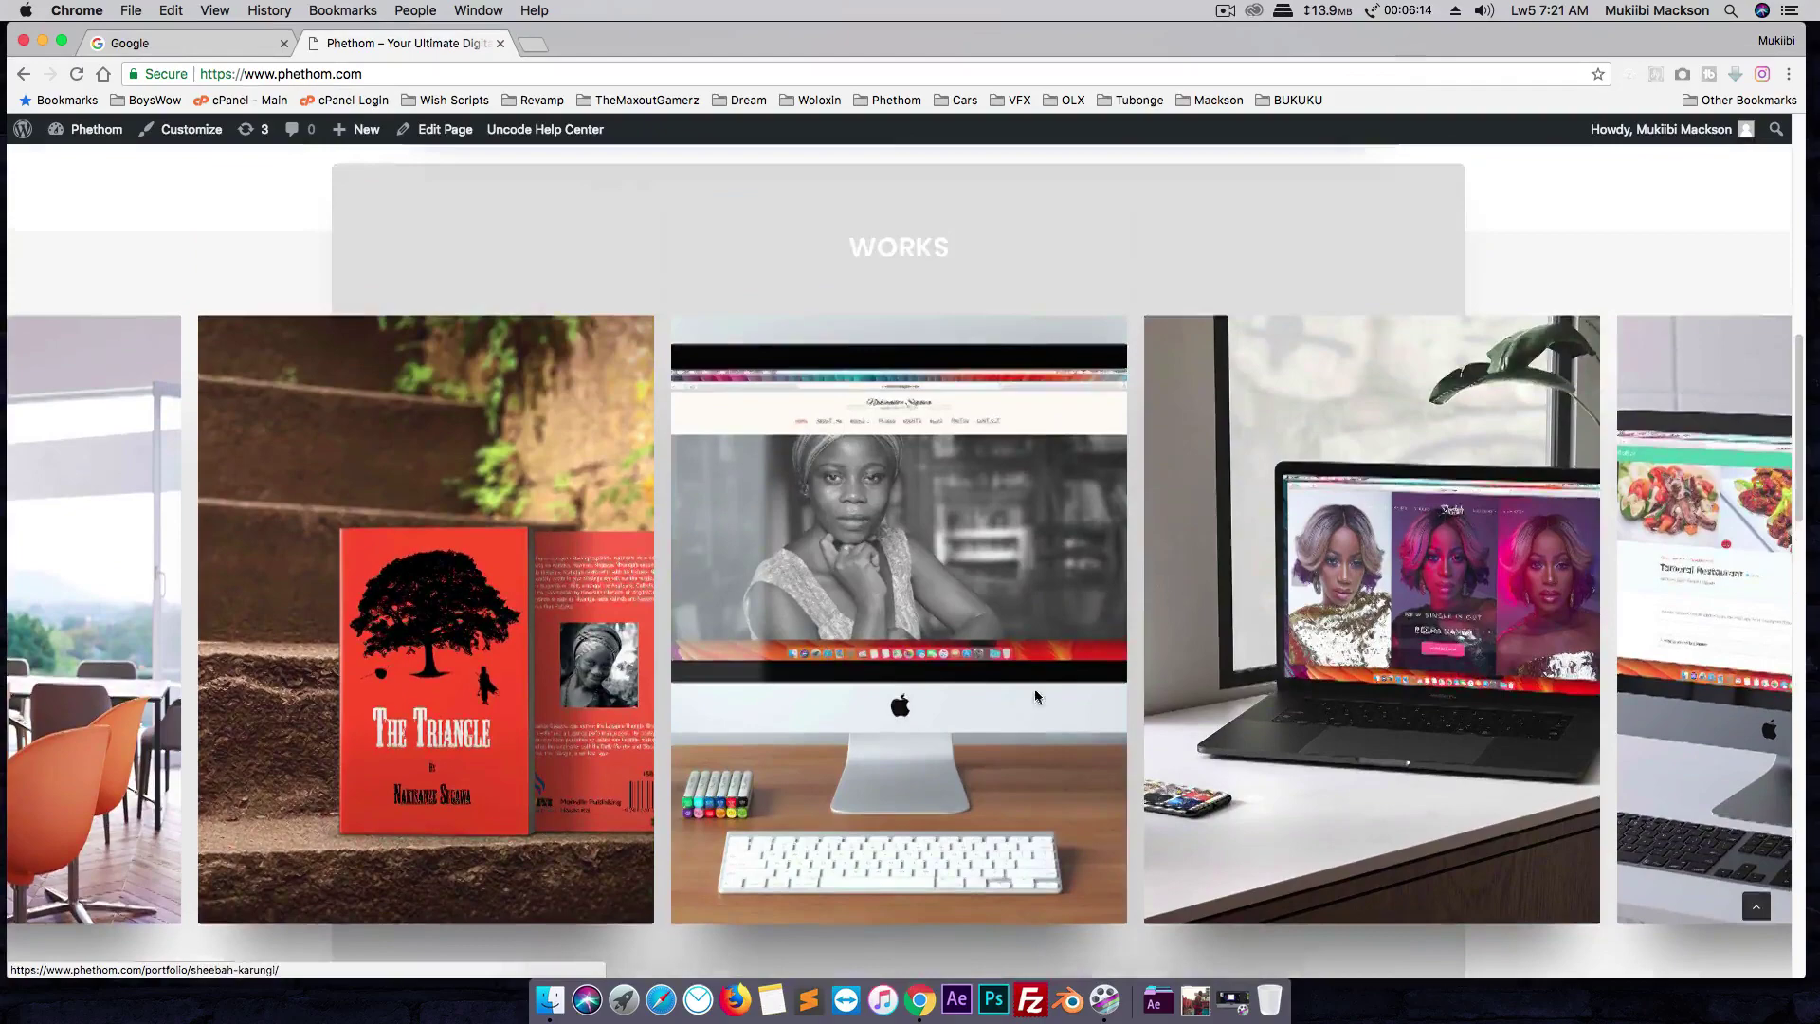
pyautogui.scroll(4, 1010, 599)
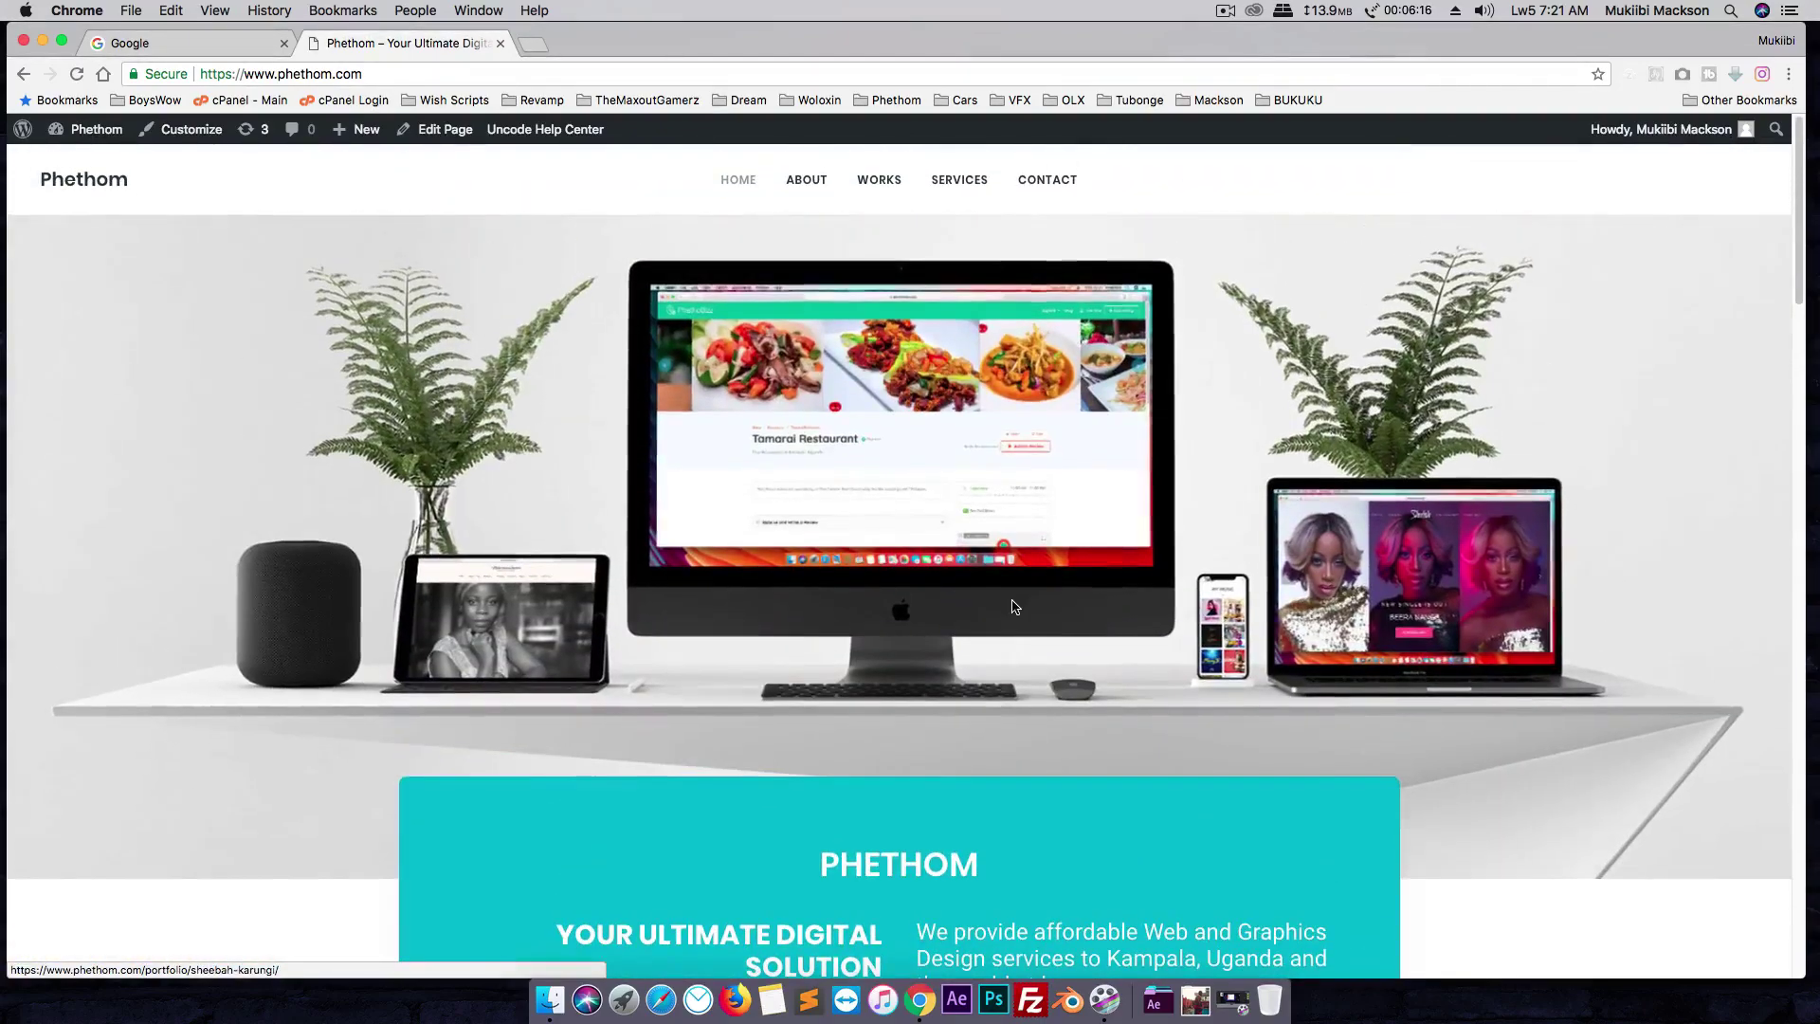
# - Search Google for 'fatkun batch download image' using the search suggestion
pyautogui.click(166, 49)
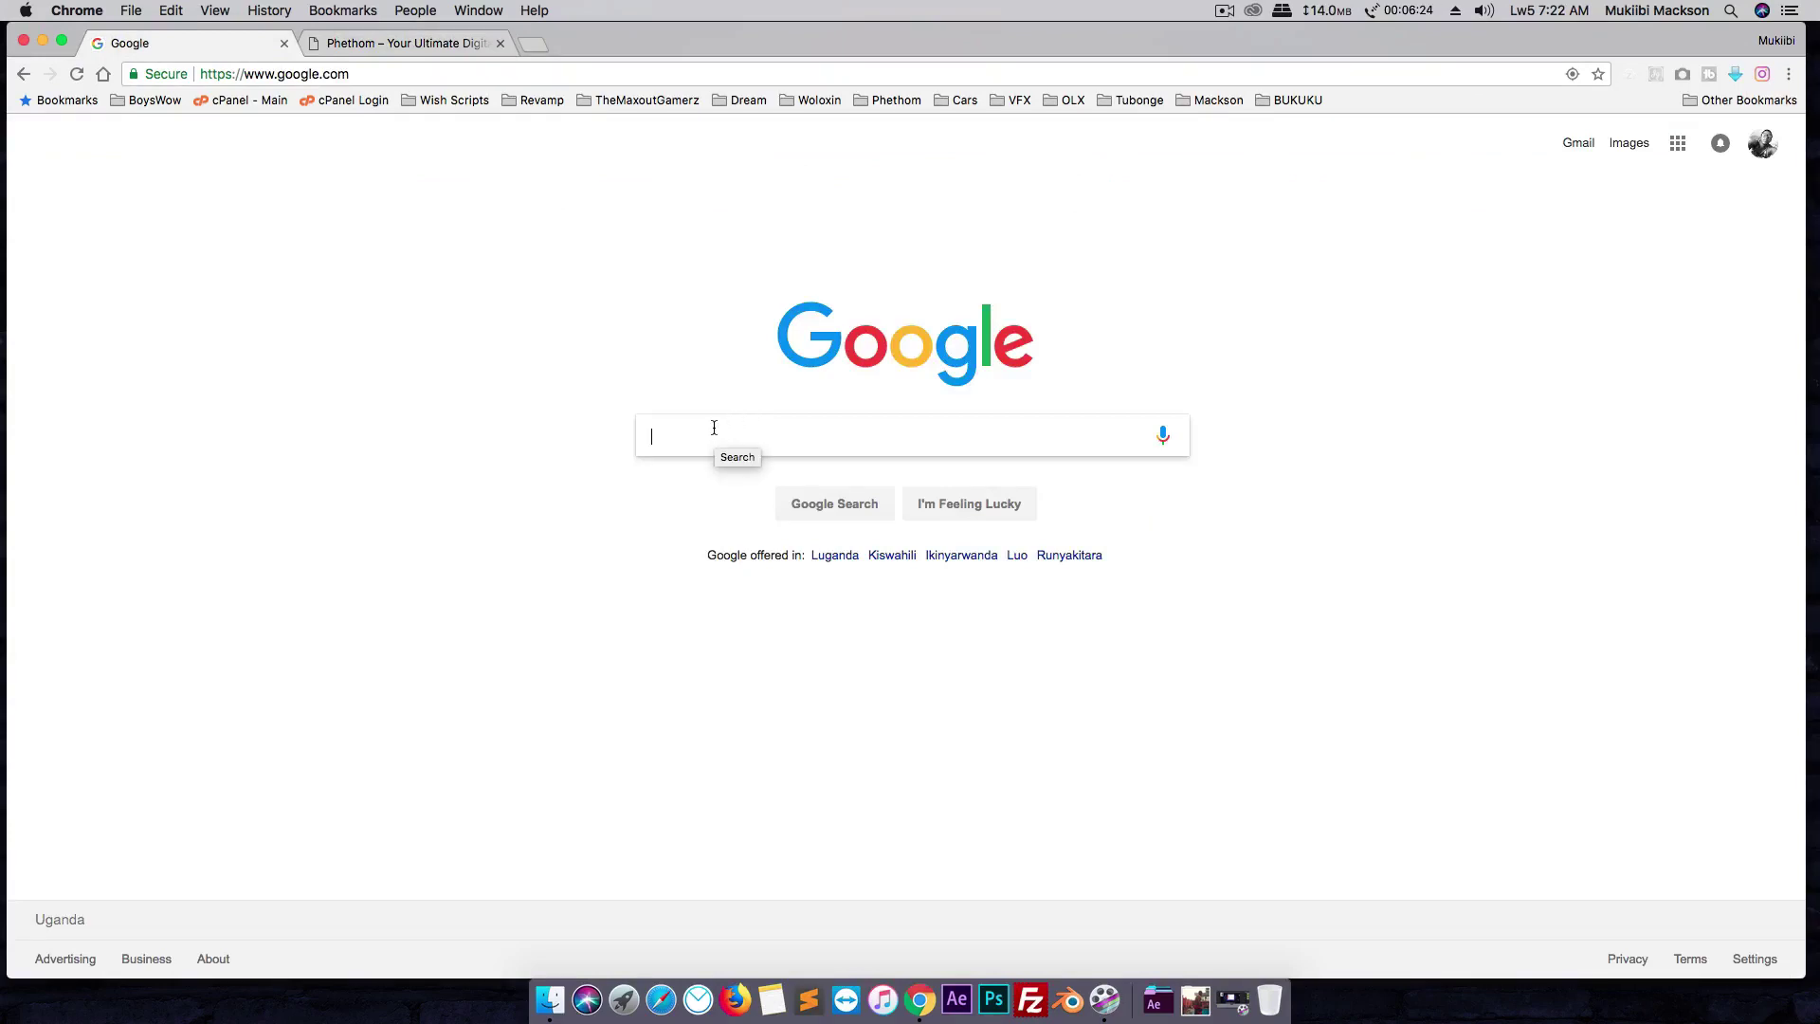
pyautogui.write('fat')
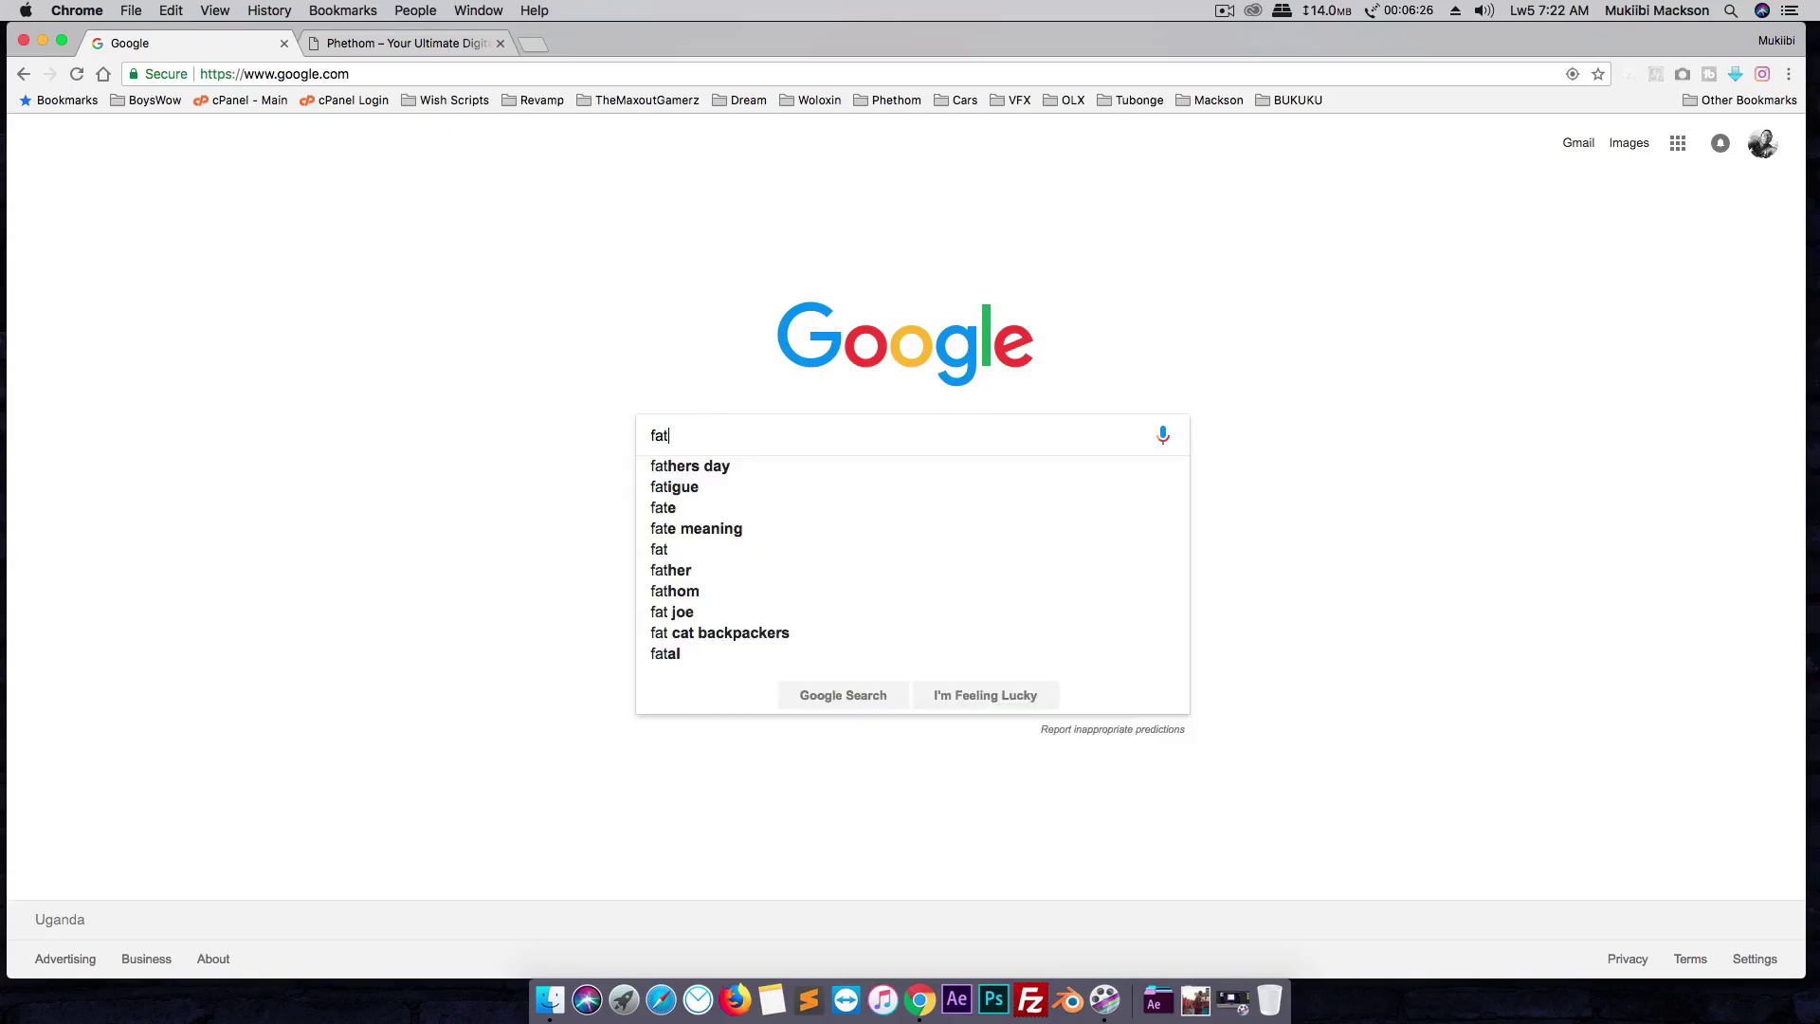
pyautogui.write('kun bat')
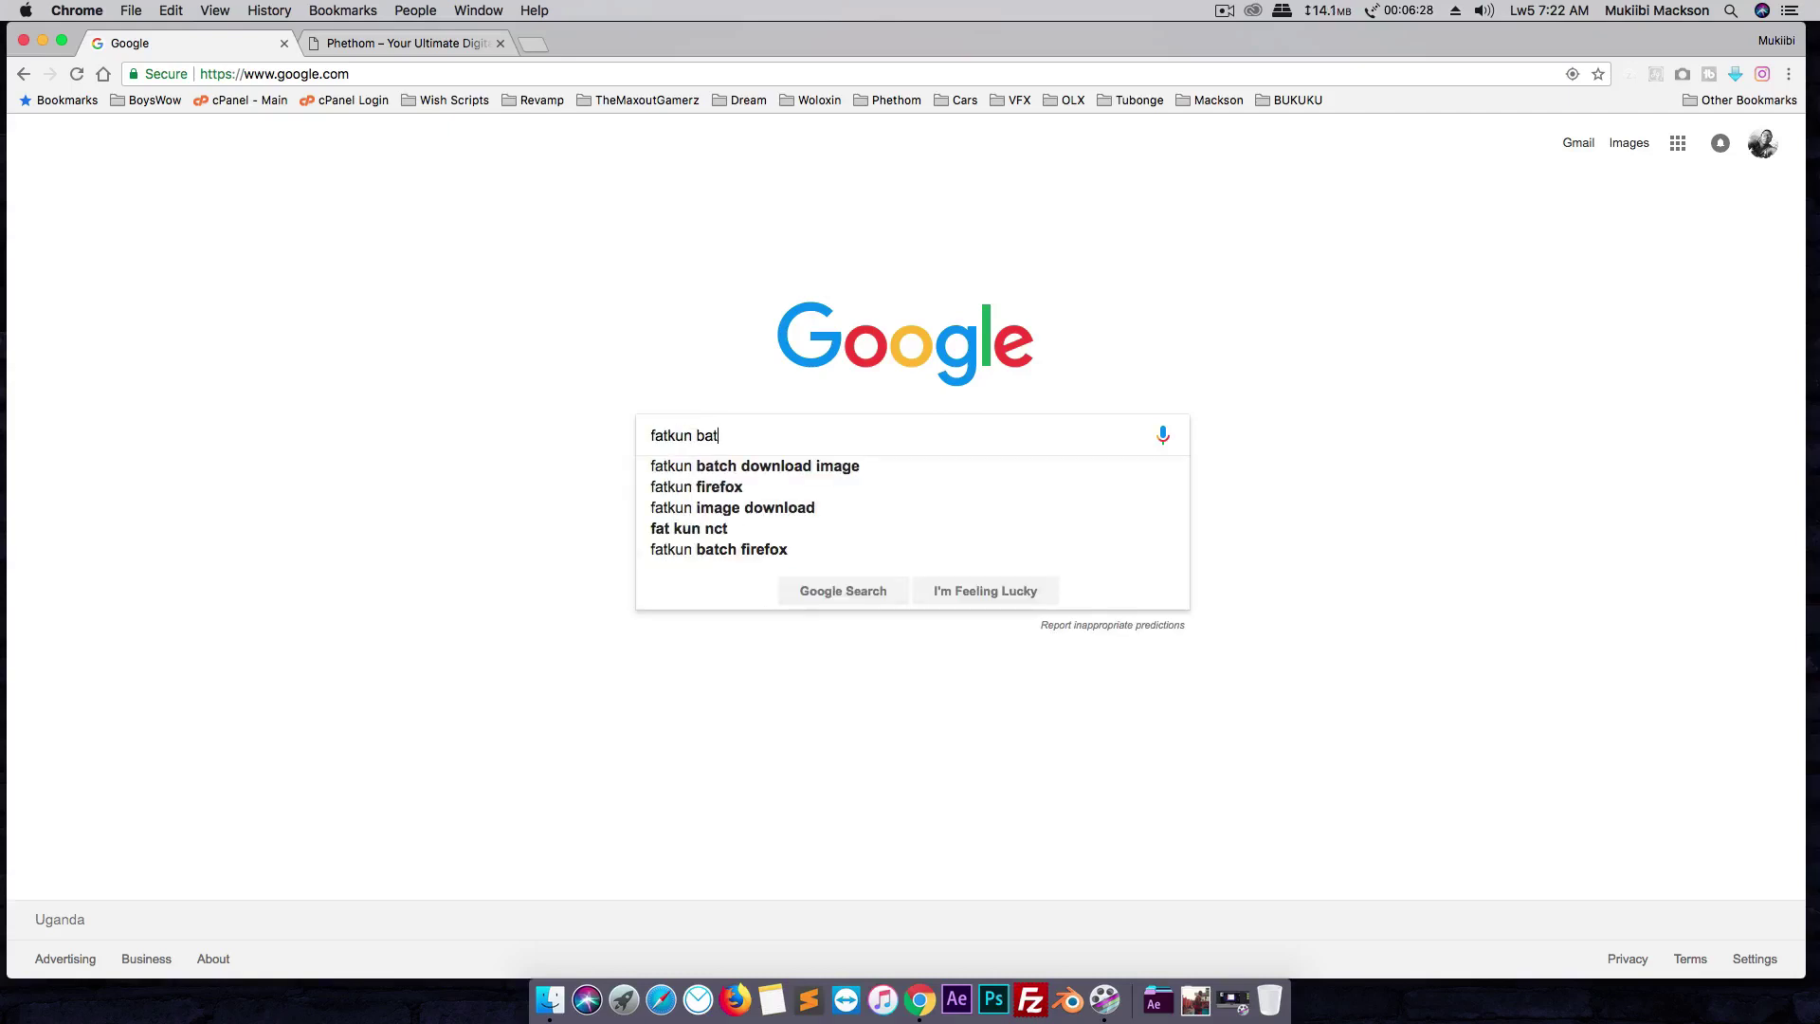
pyautogui.write('ch downl')
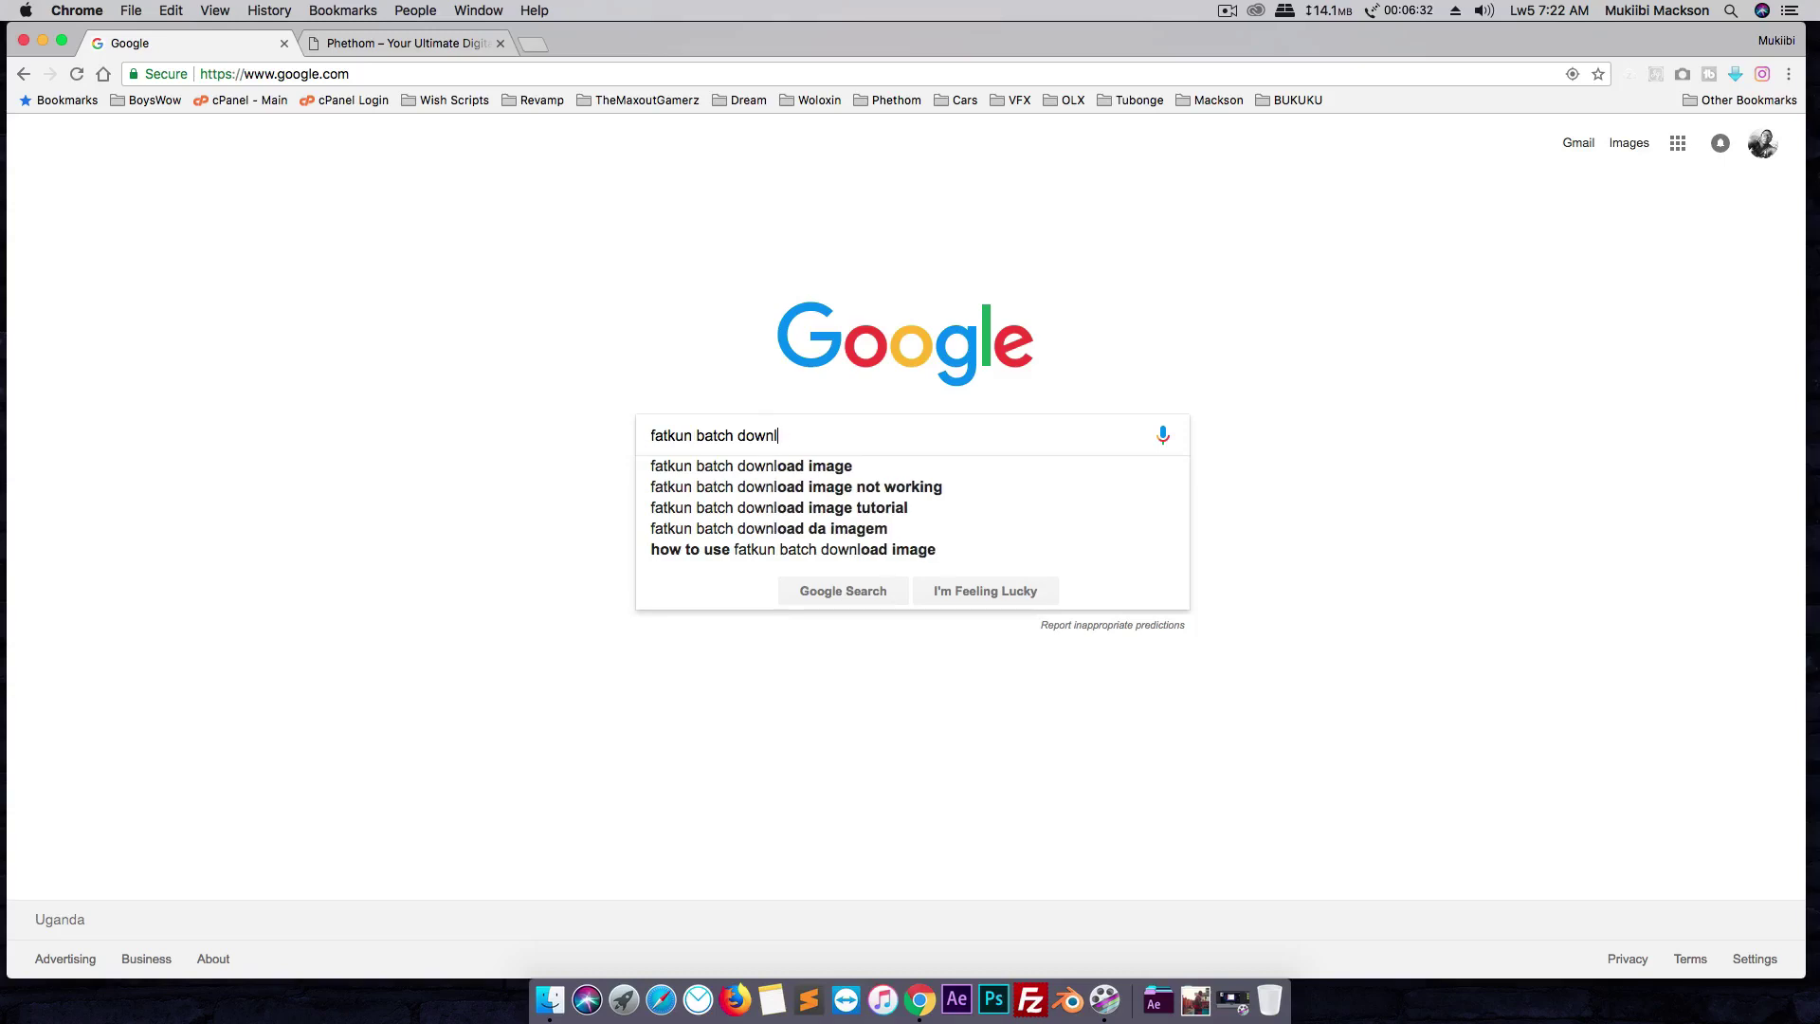
pyautogui.write('aad')
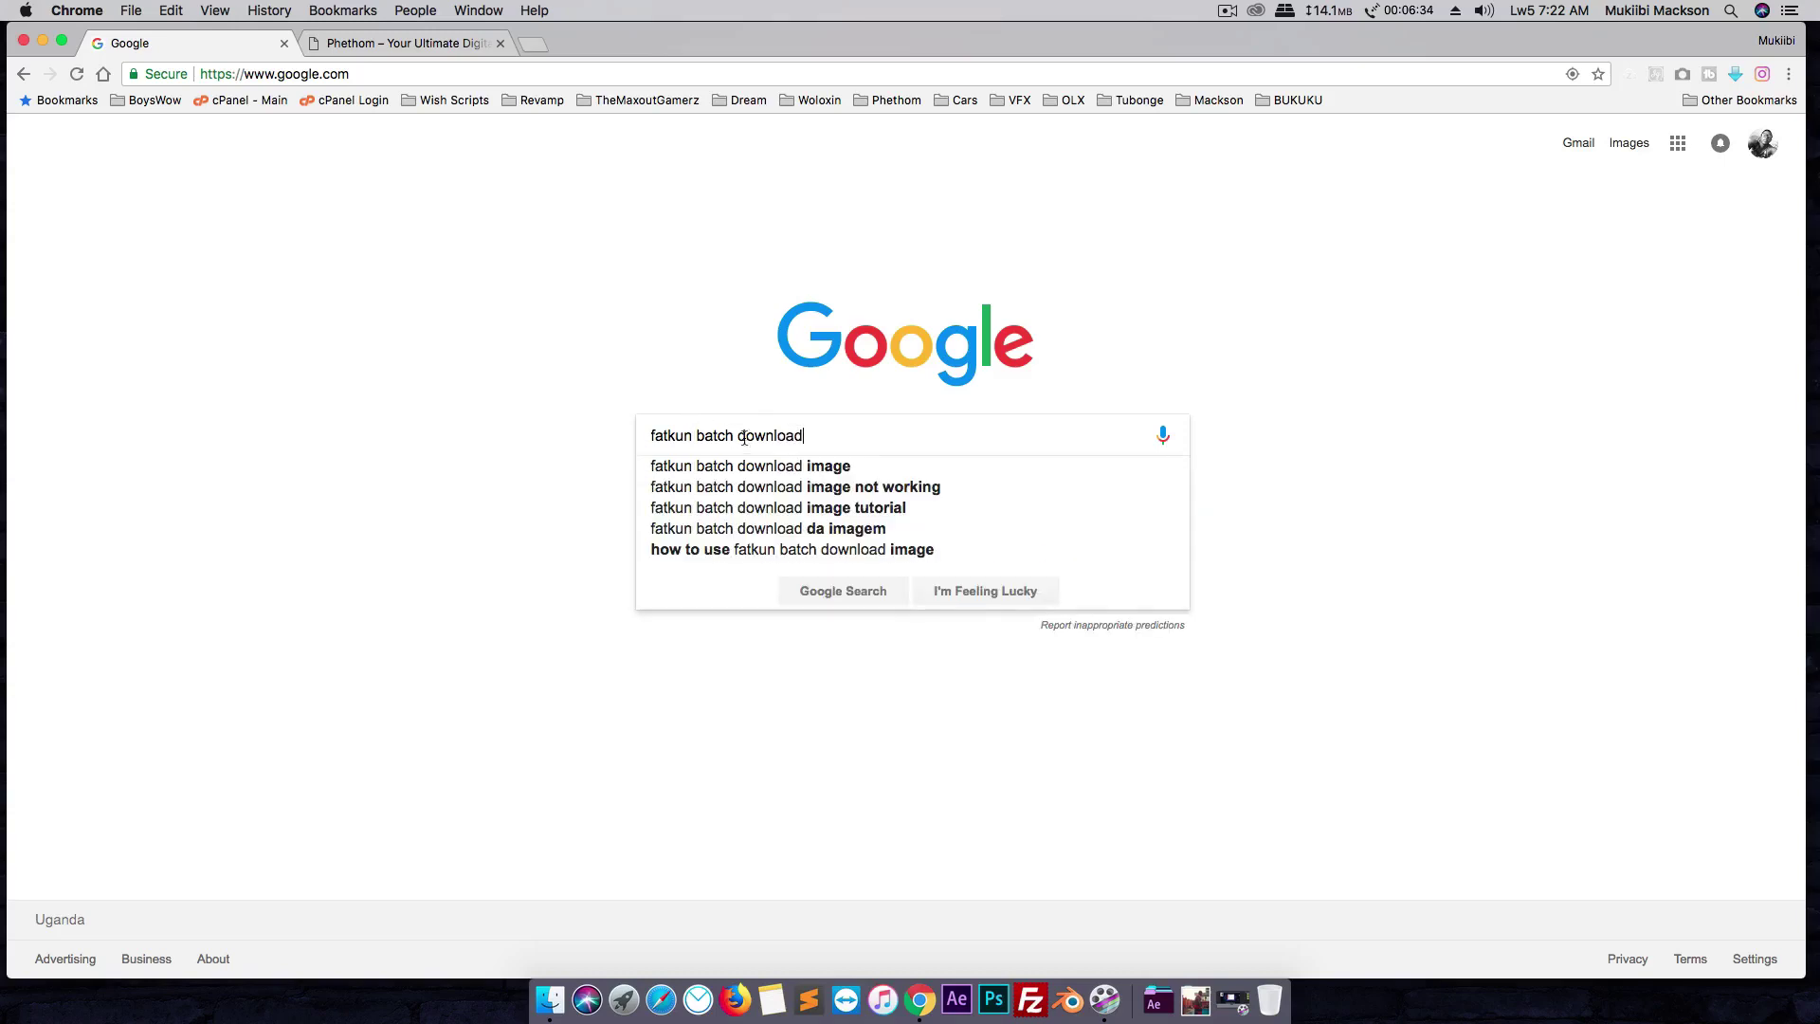
pyautogui.click(749, 462)
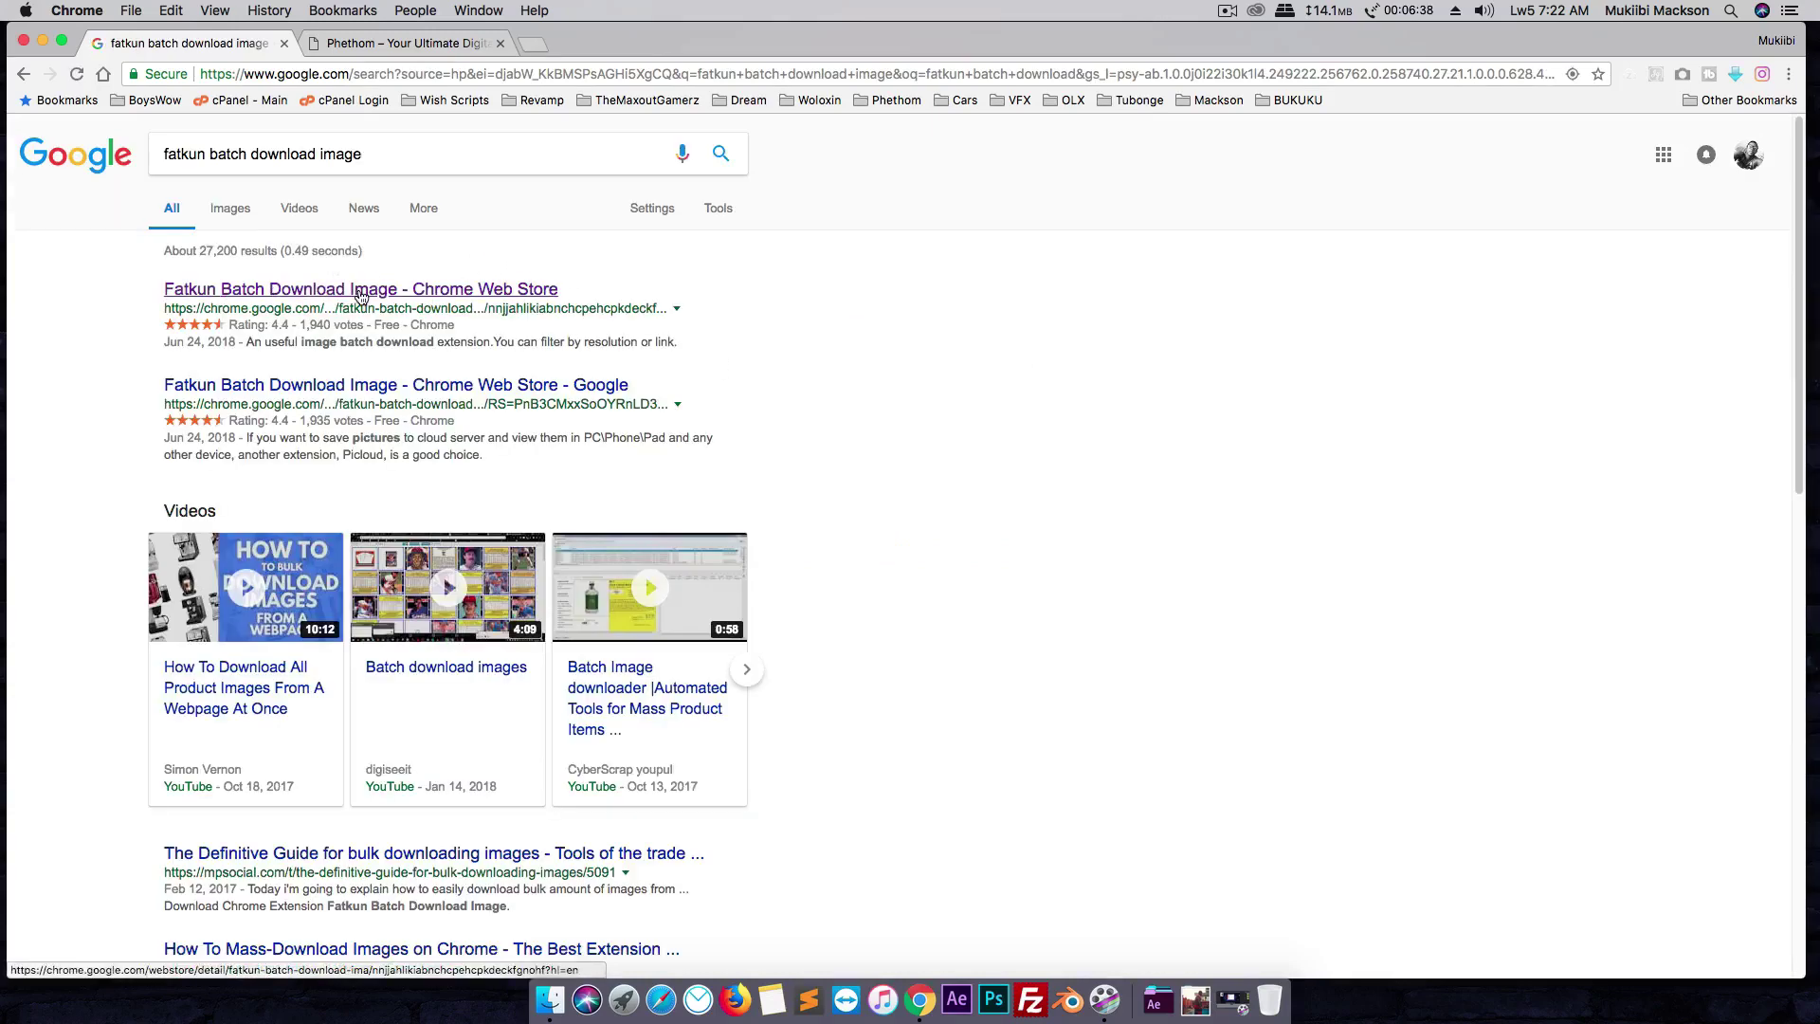
# - Install Fatkun Batch Download Image from its Web Store listing and dismiss the added notice
pyautogui.click(359, 291)
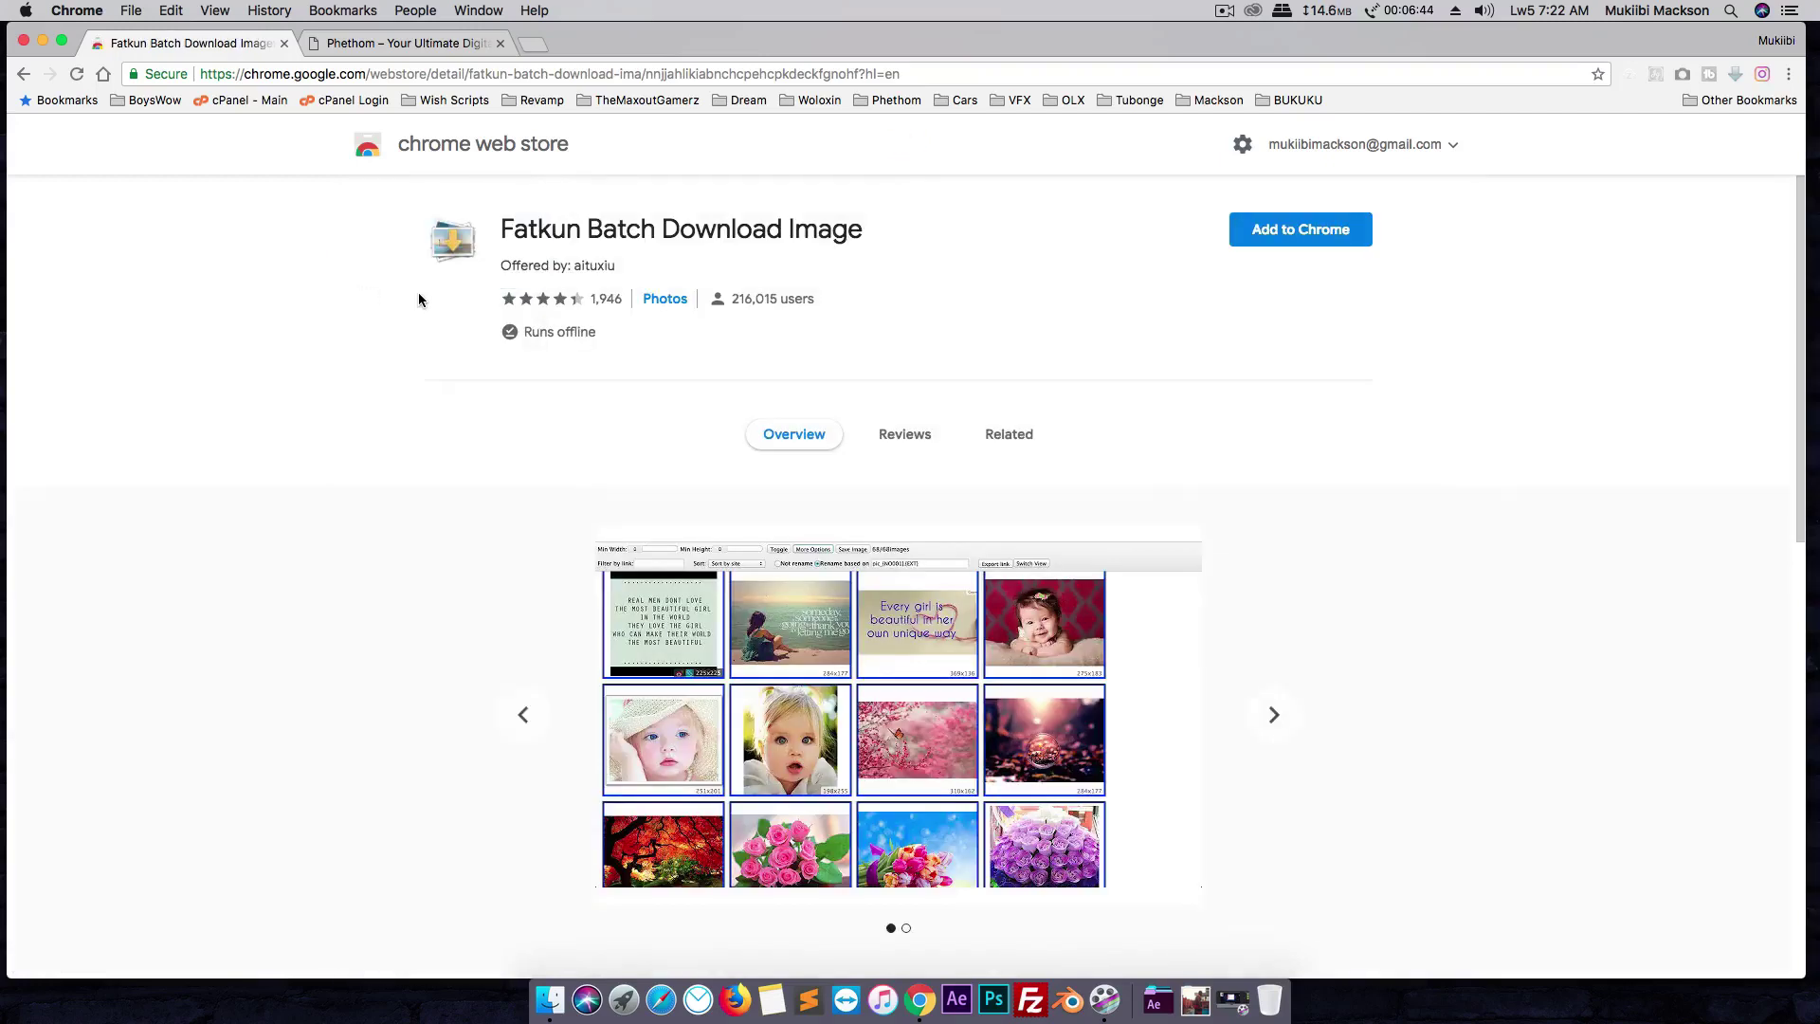
pyautogui.click(1280, 237)
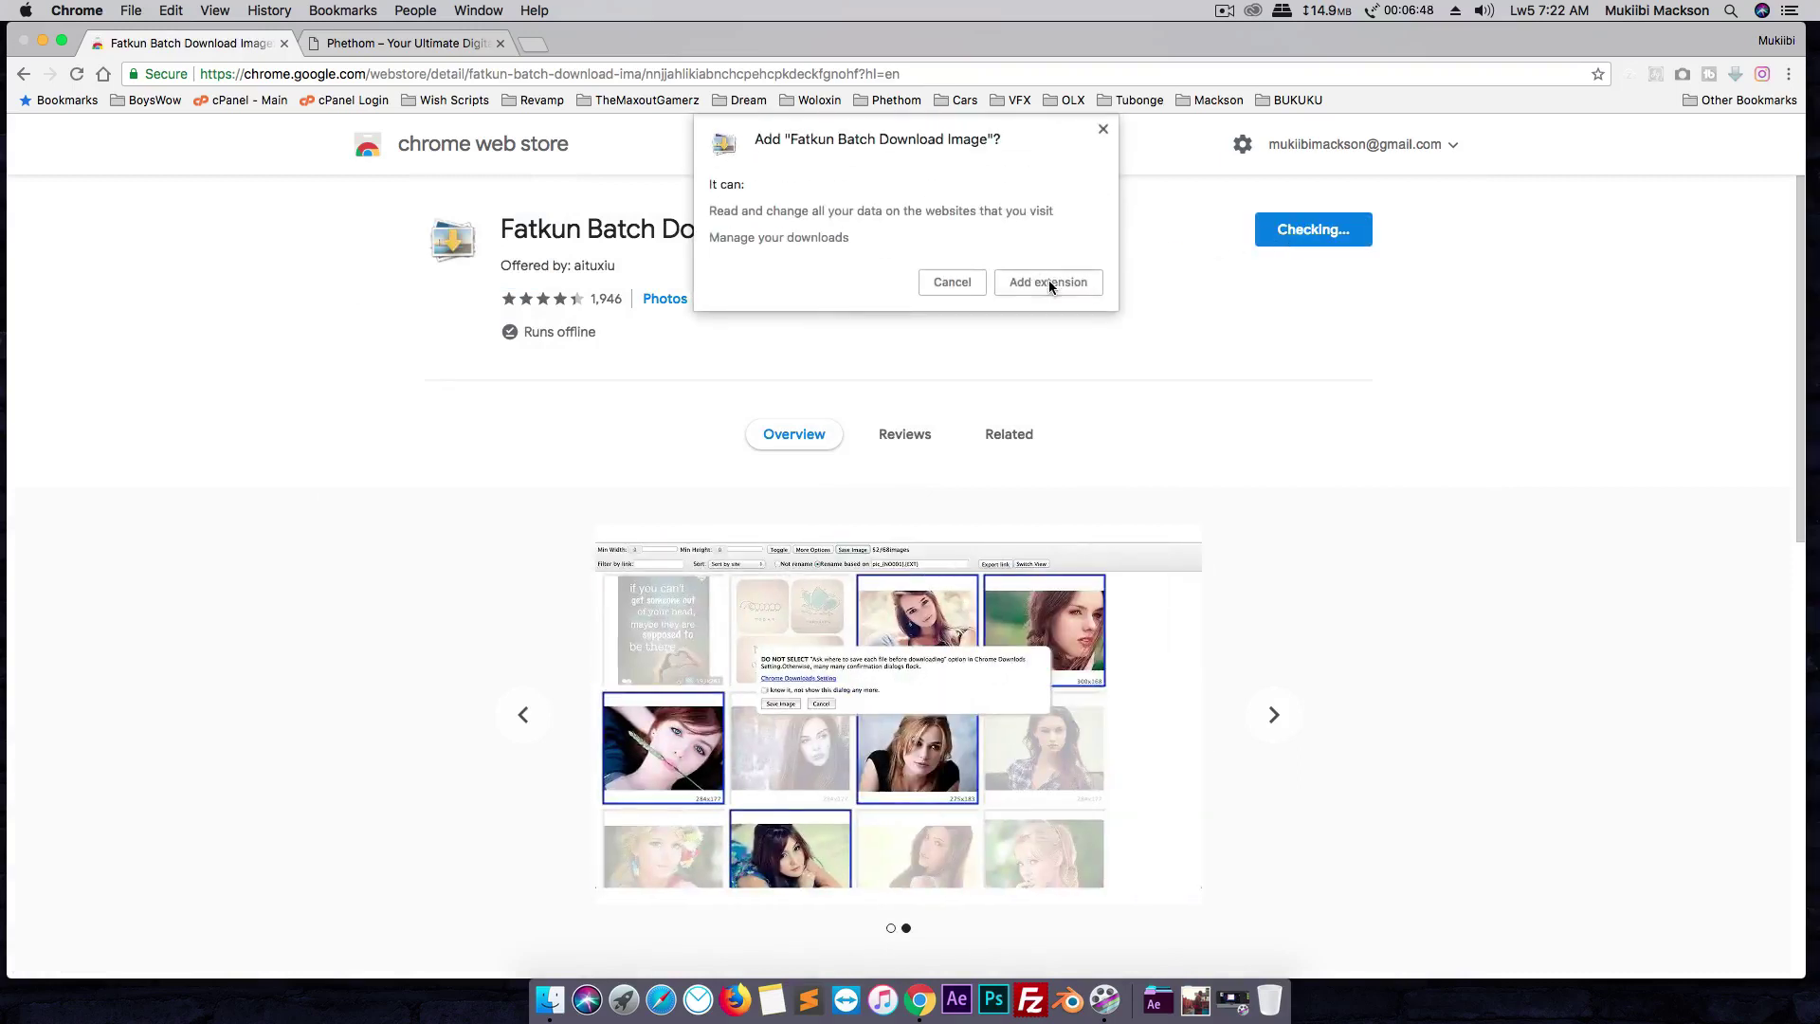
pyautogui.click(1047, 282)
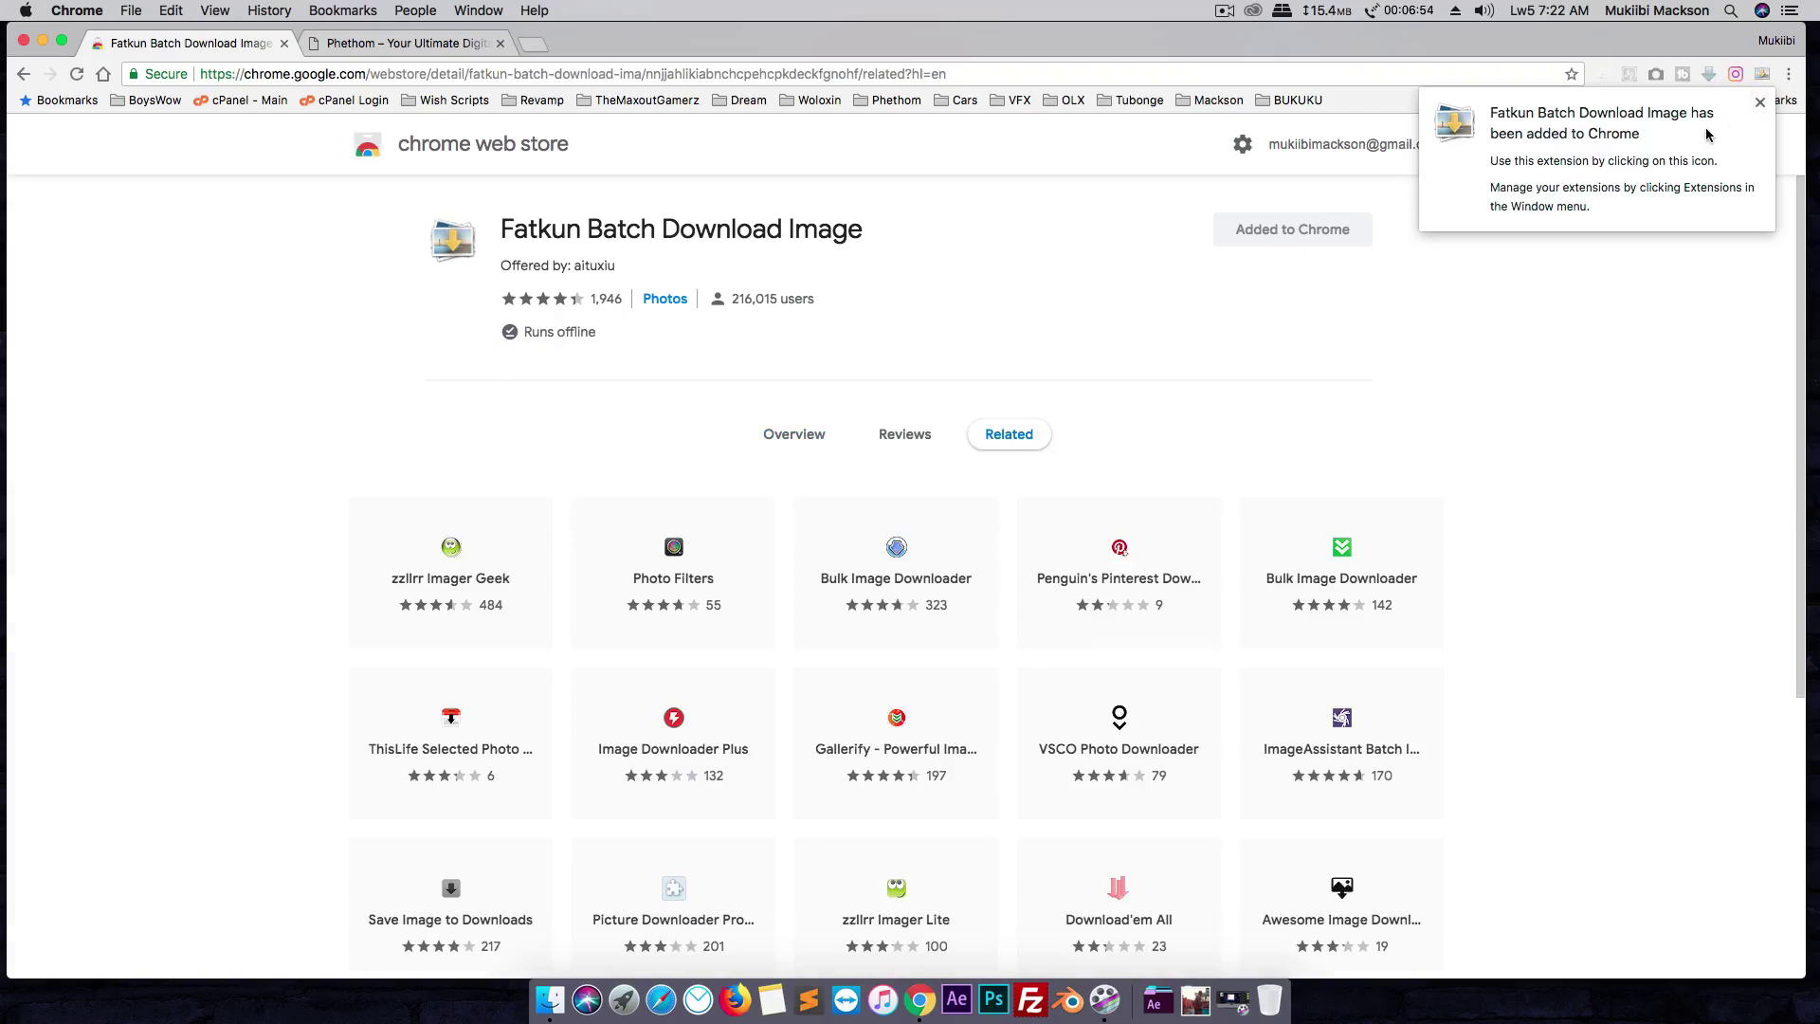
pyautogui.click(1760, 104)
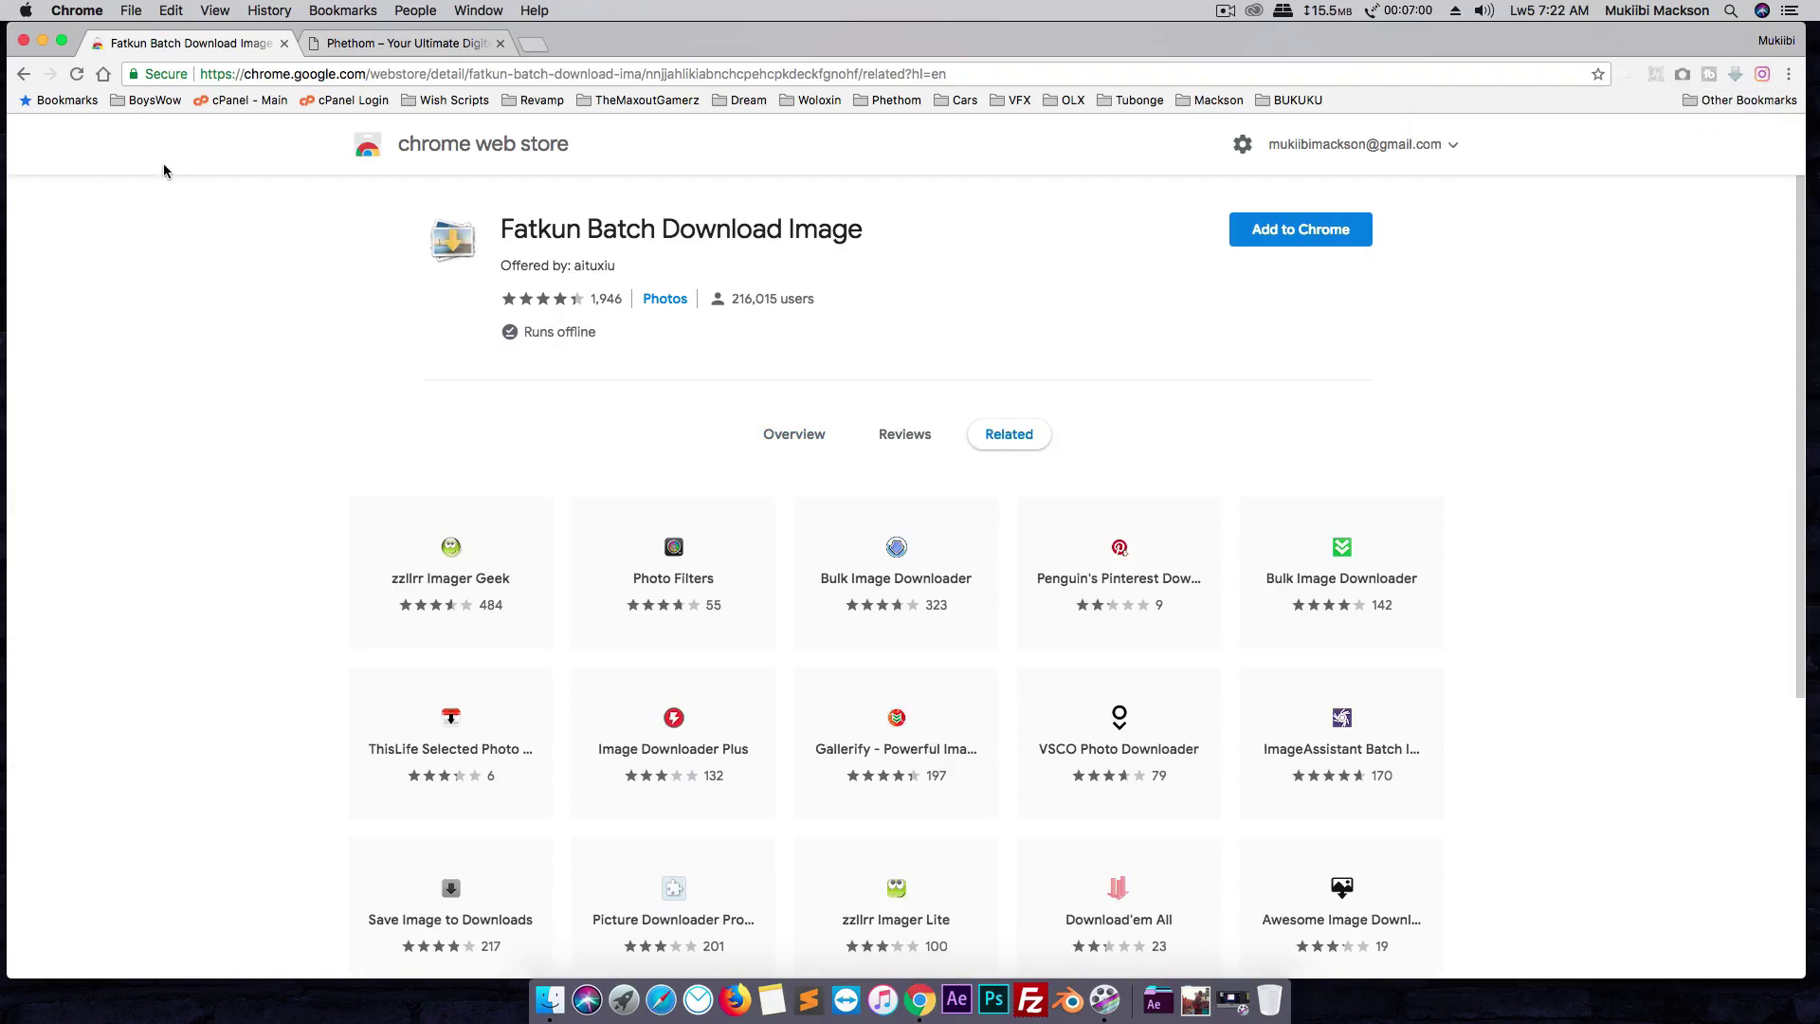
# - Reload phethom.com and open Chrome's Extensions page from More Tools
pyautogui.click(375, 44)
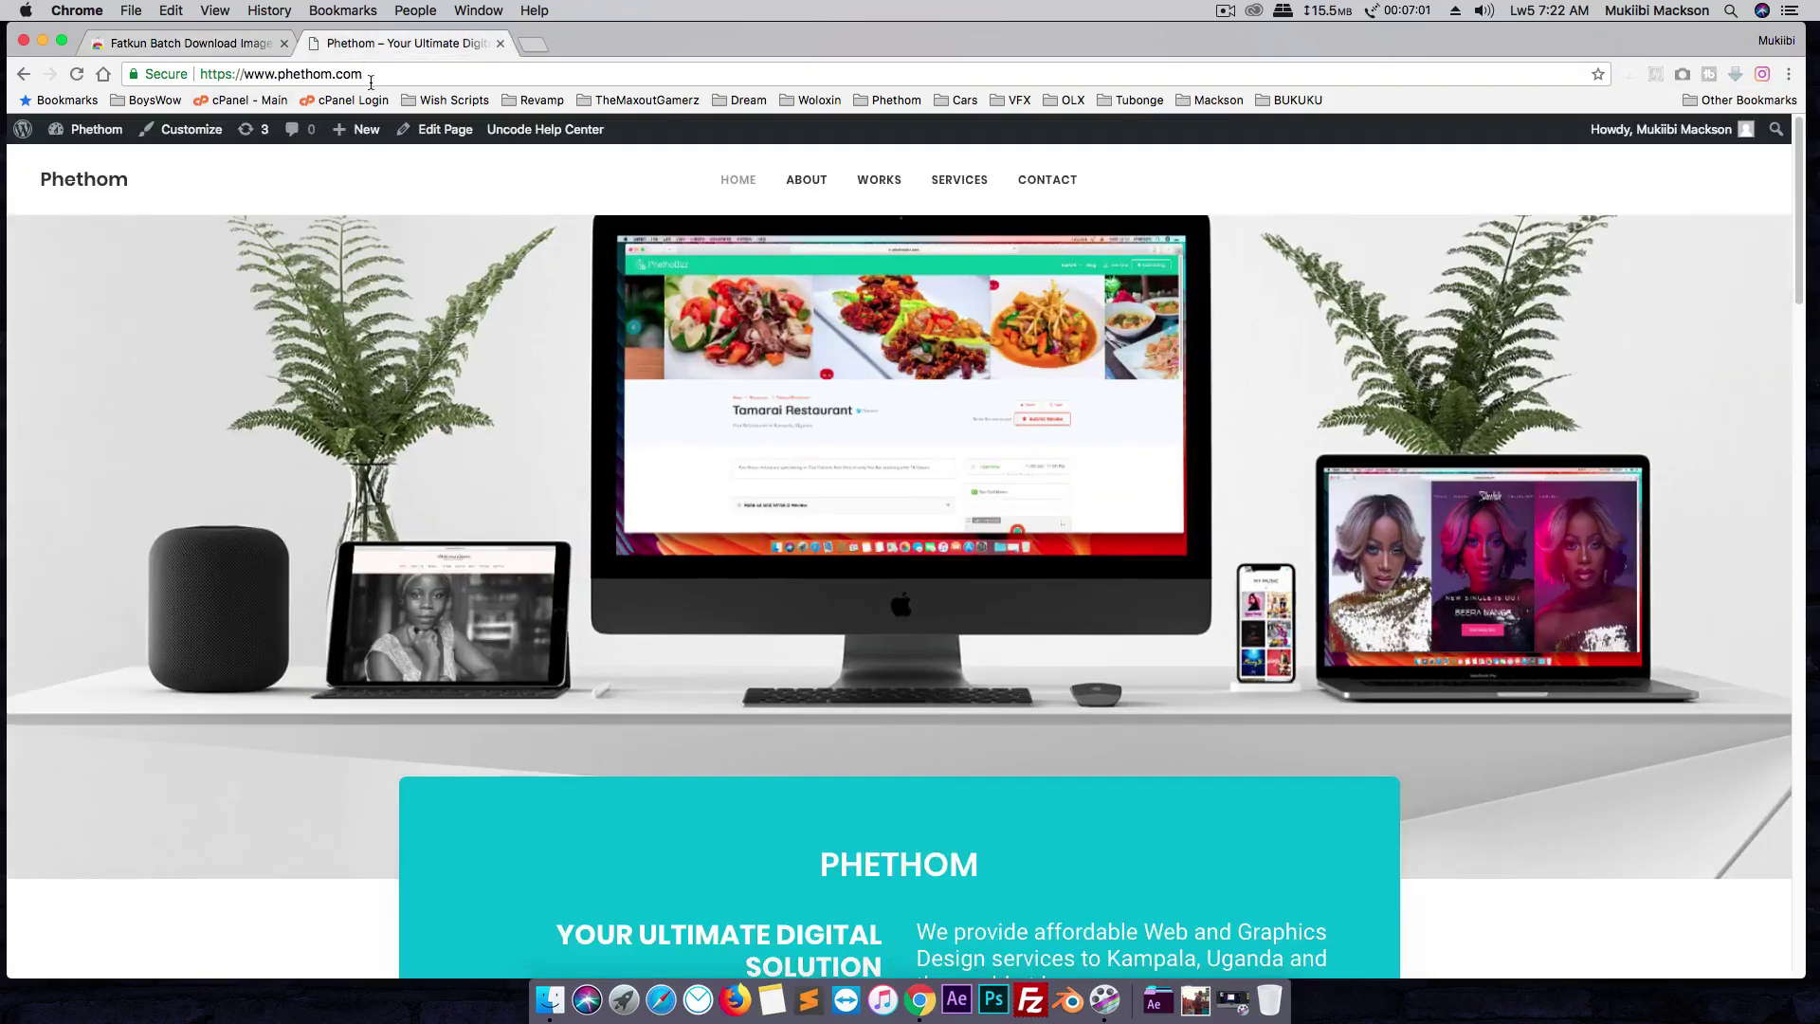
pyautogui.click(76, 74)
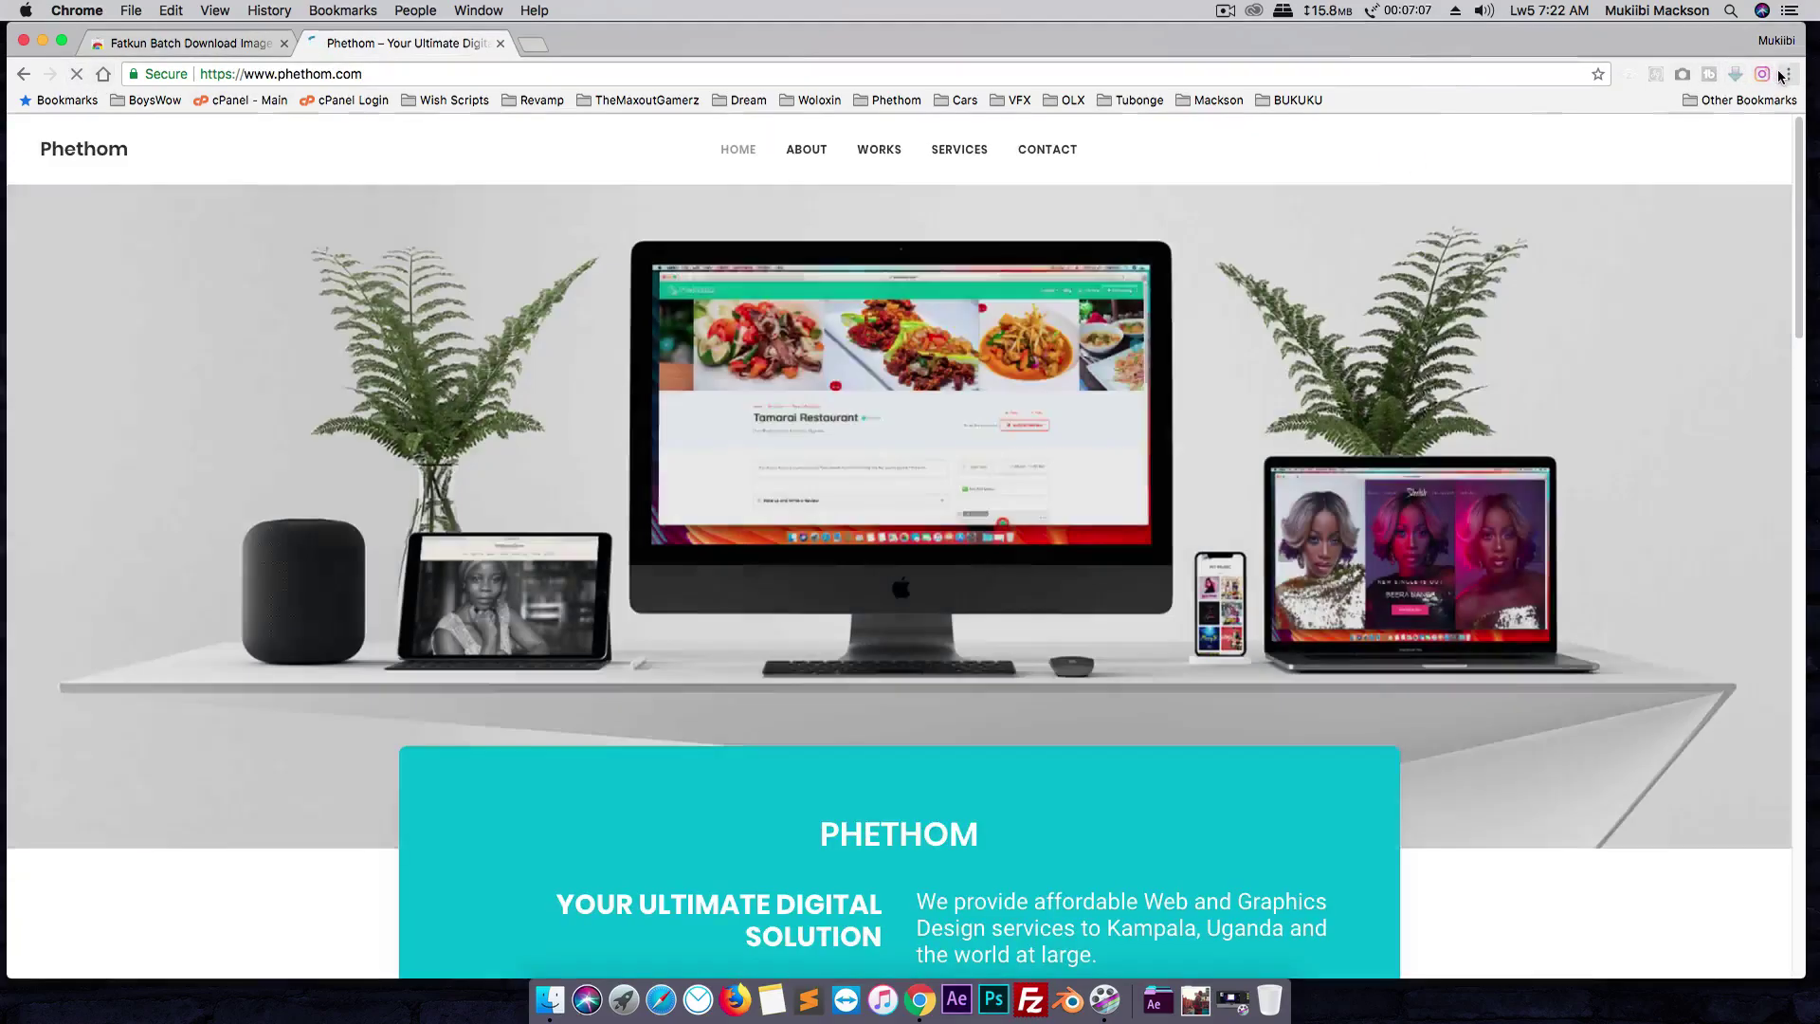
pyautogui.click(1786, 74)
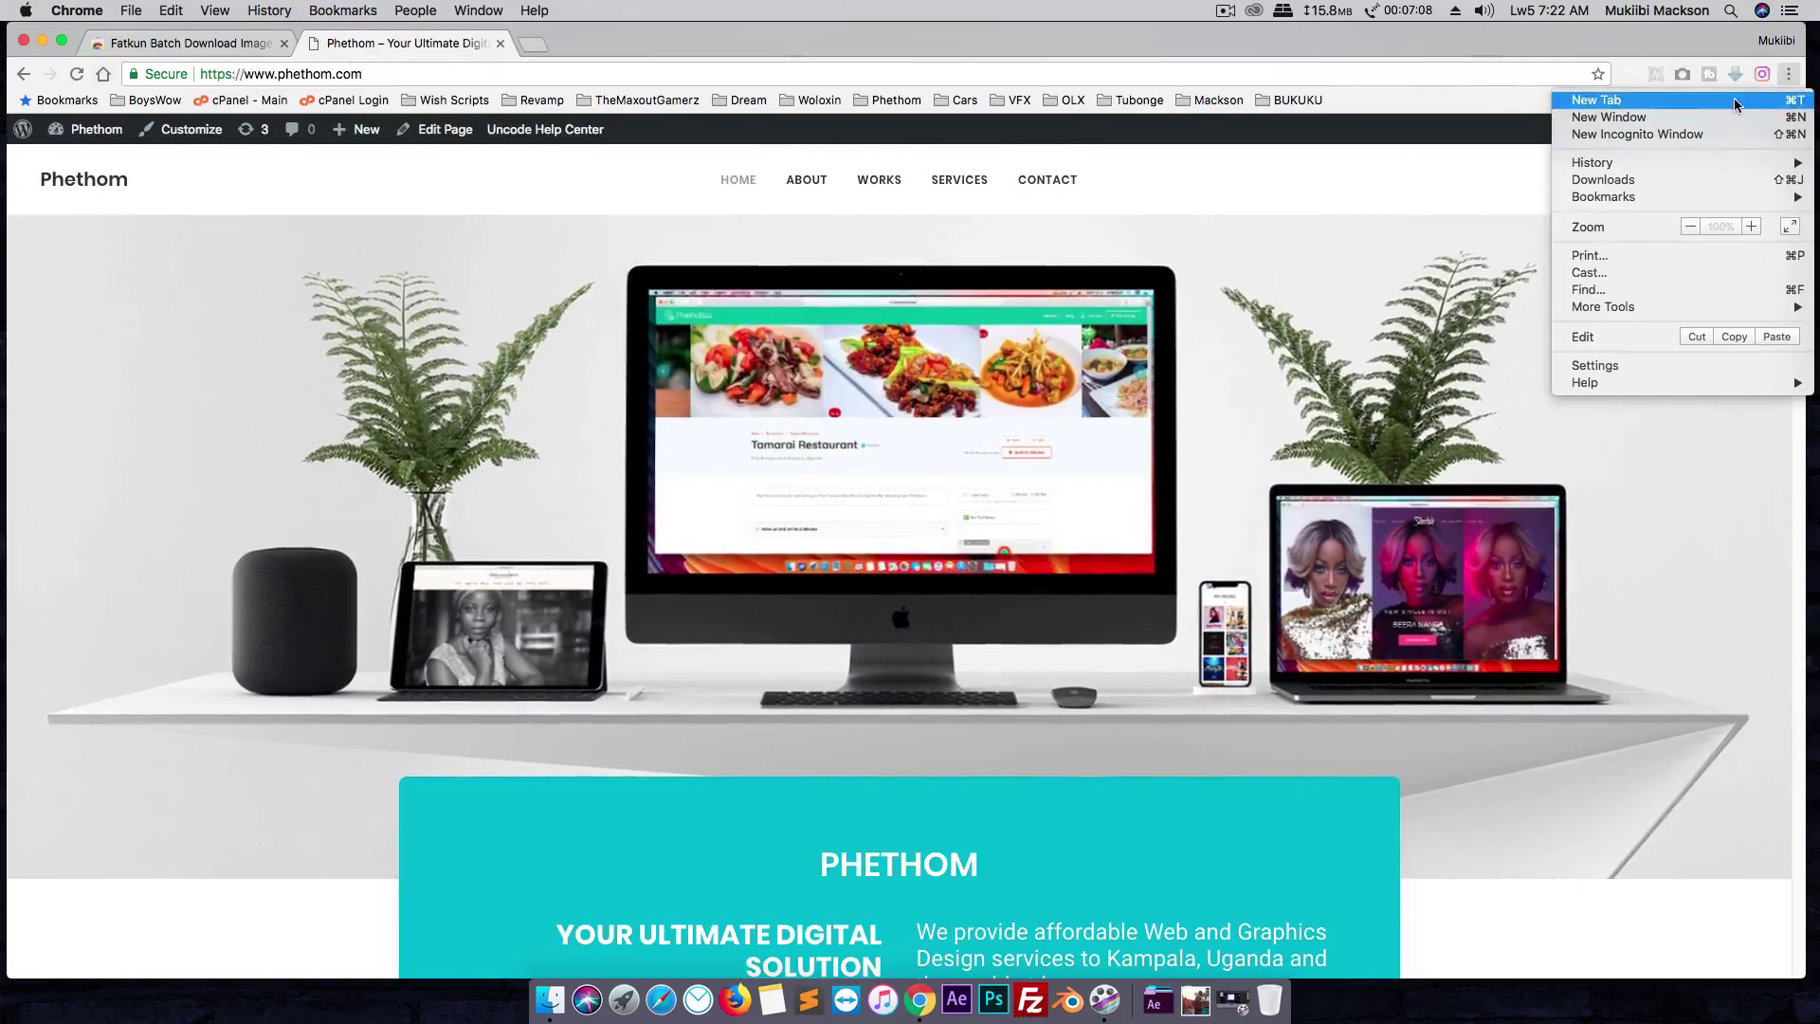
pyautogui.moveTo(1610, 313)
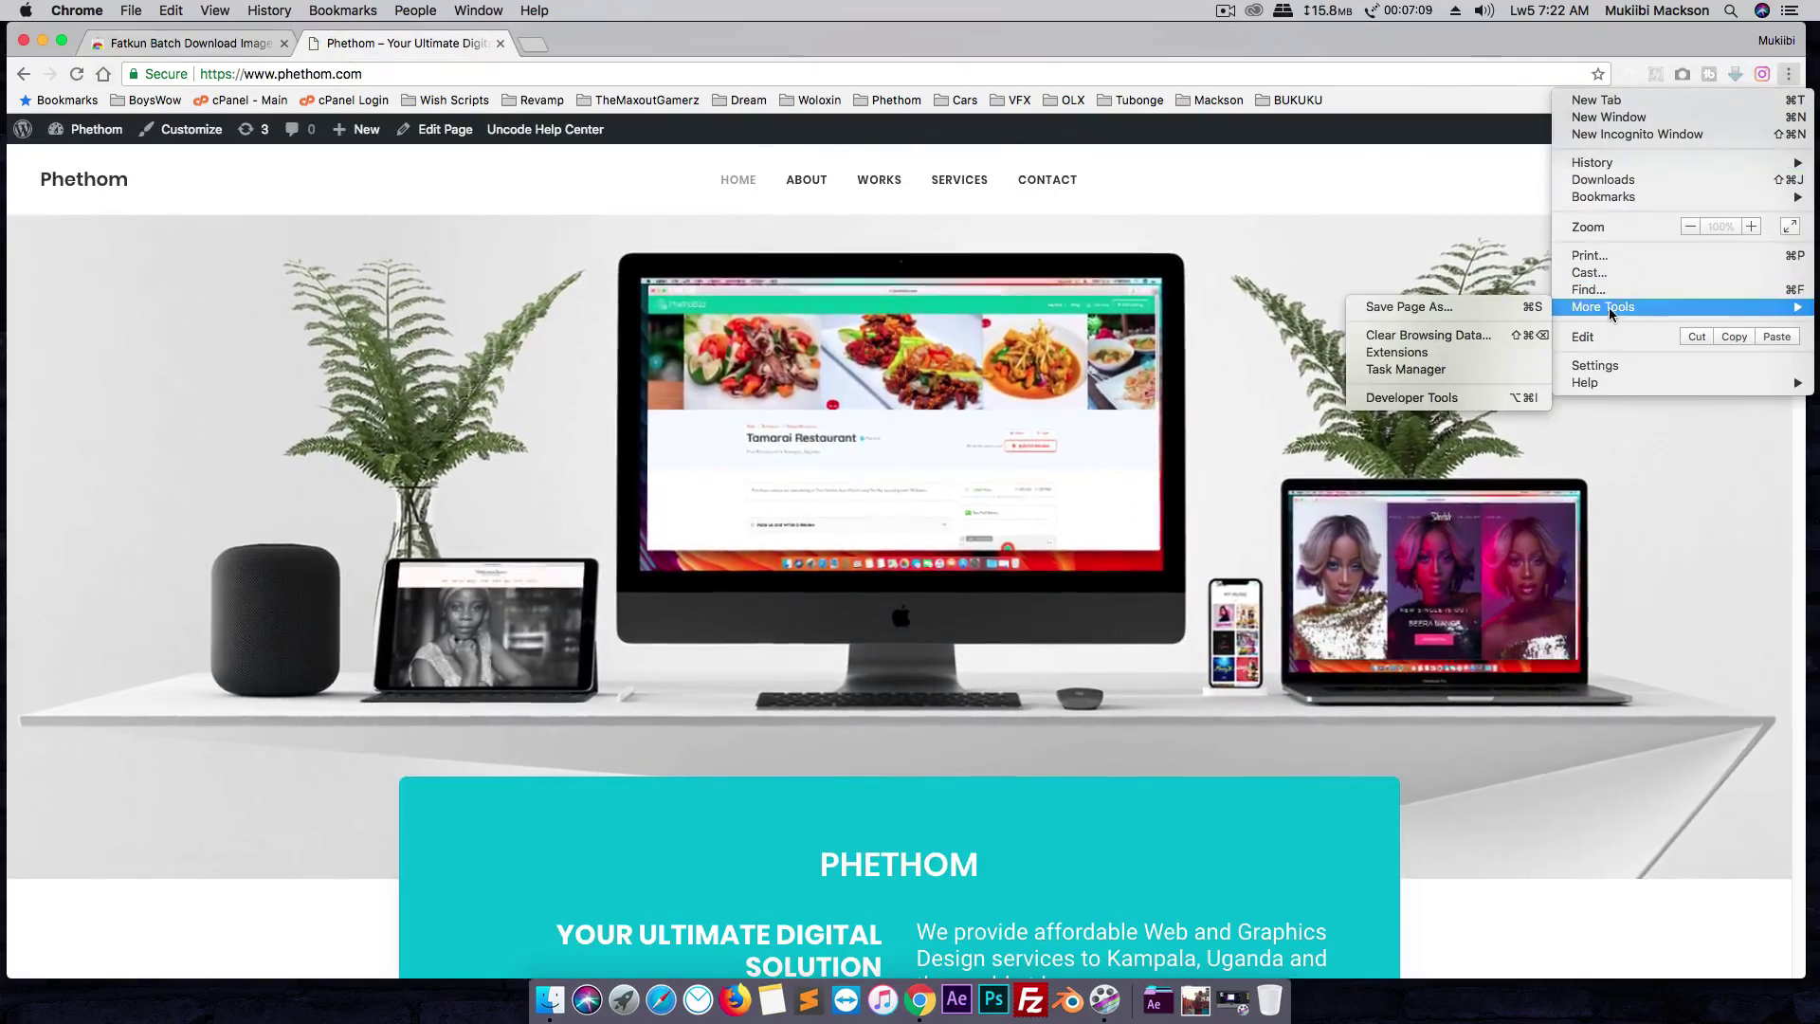
pyautogui.click(1441, 351)
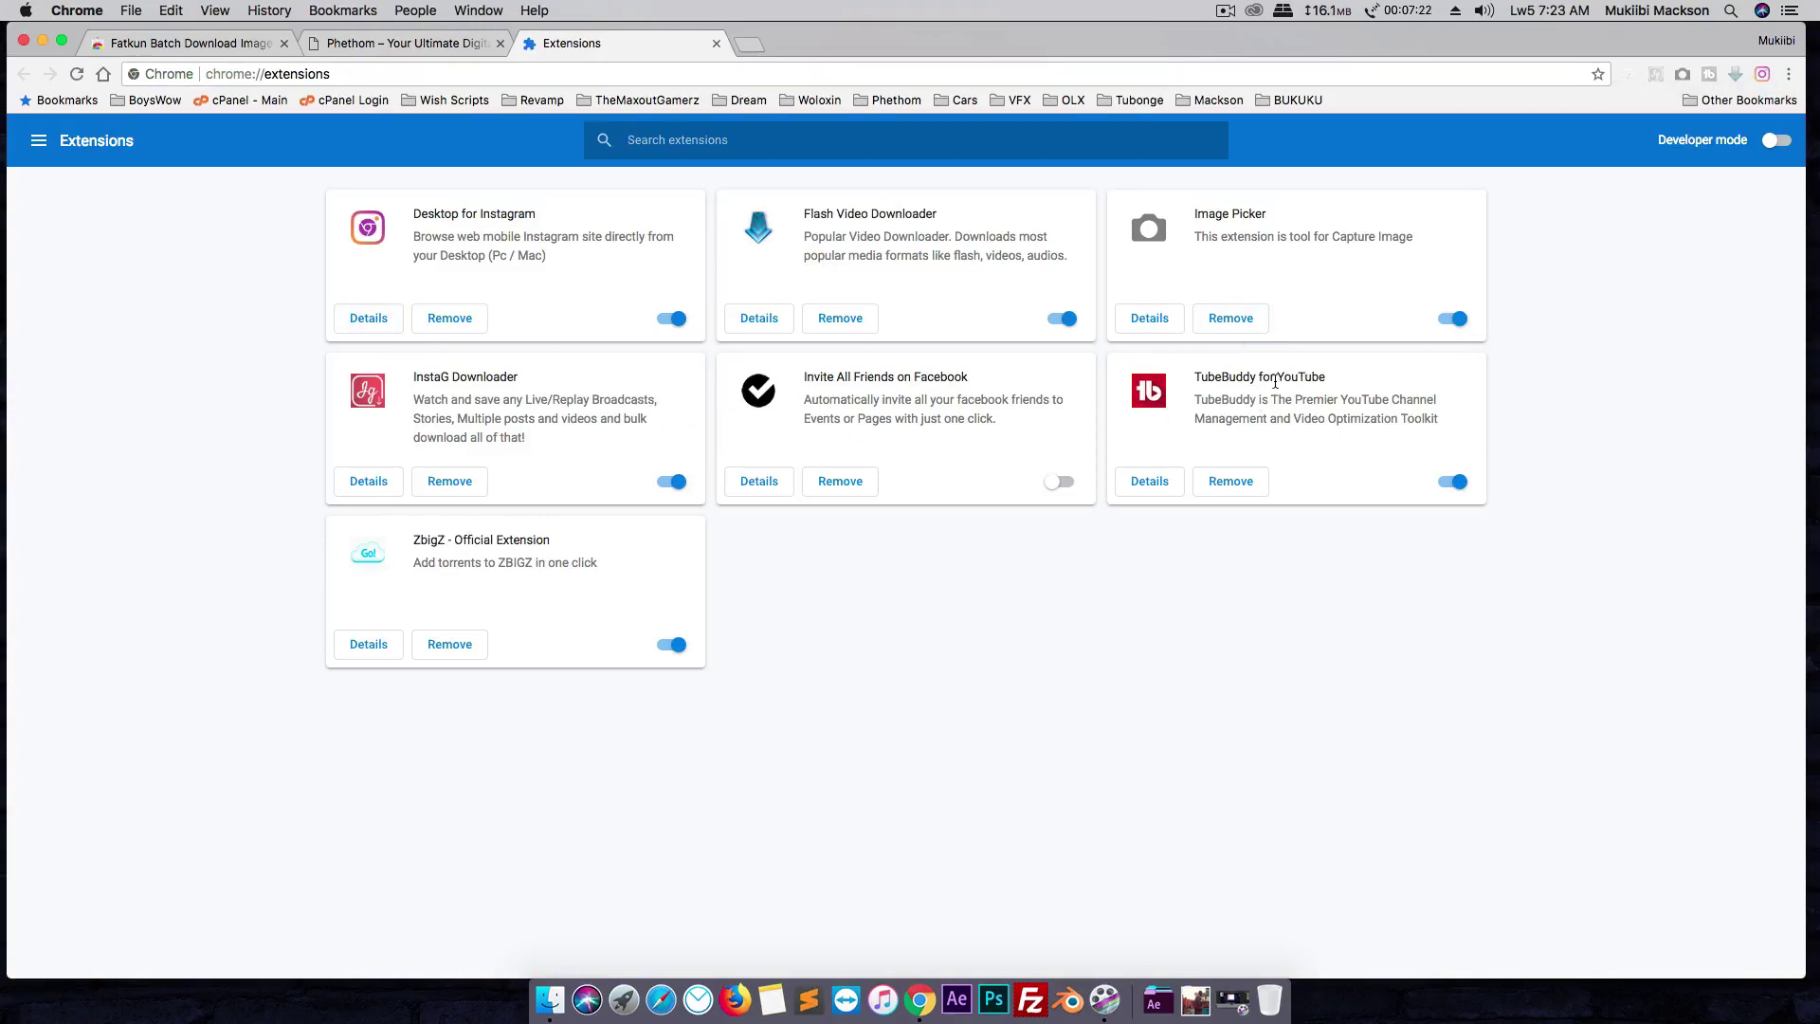
# - Re-add Fatkun Batch Download Image from its store listing and try its toolbar popup
pyautogui.click(216, 49)
pyautogui.click(1288, 236)
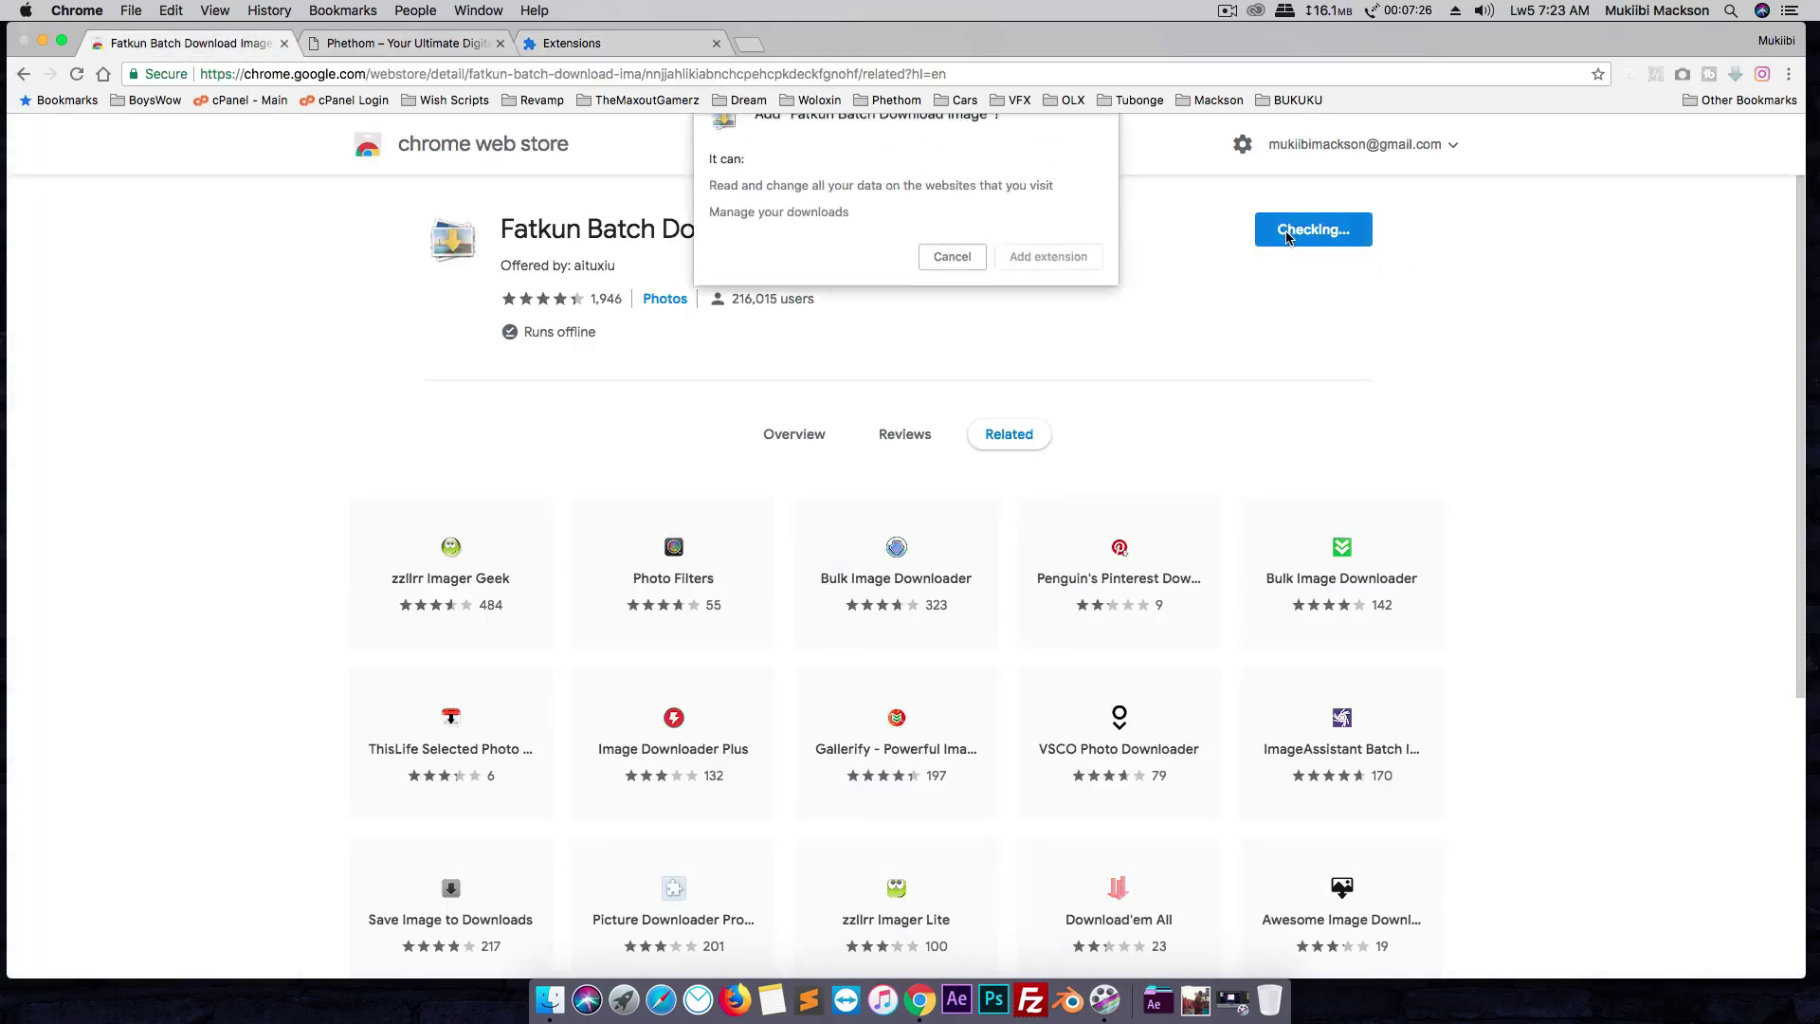
pyautogui.click(1026, 281)
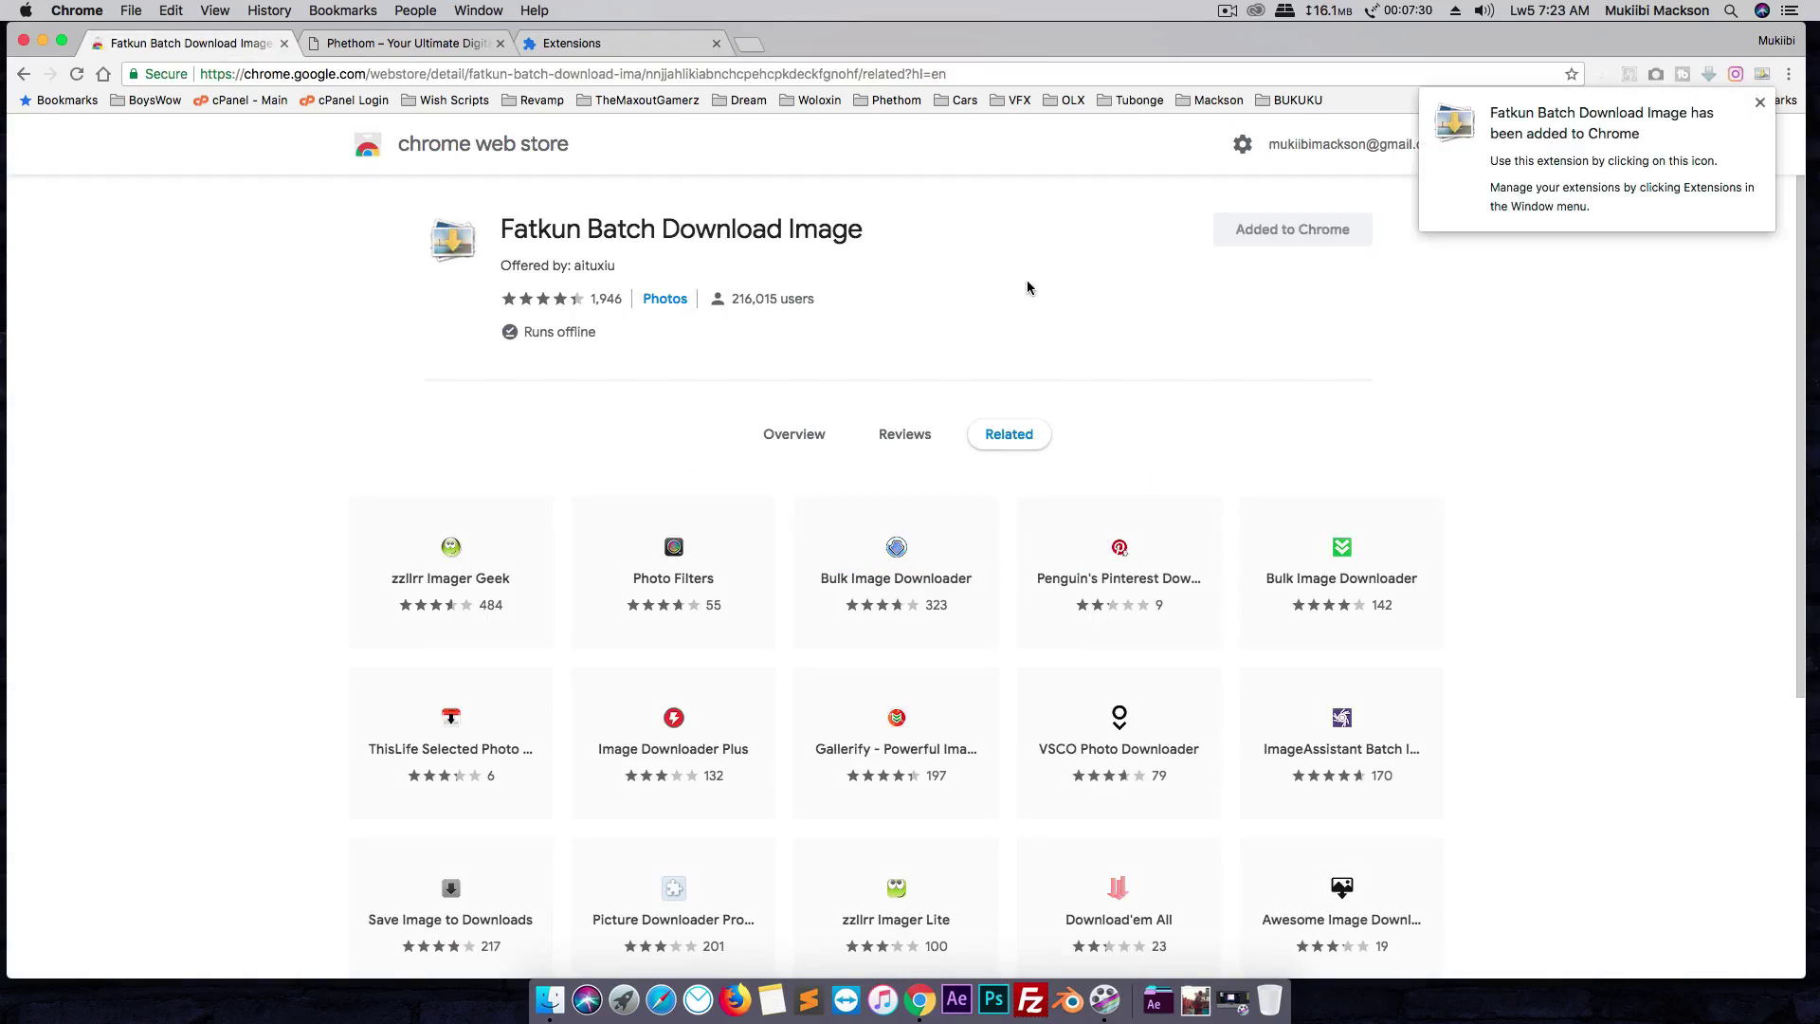
pyautogui.click(1763, 75)
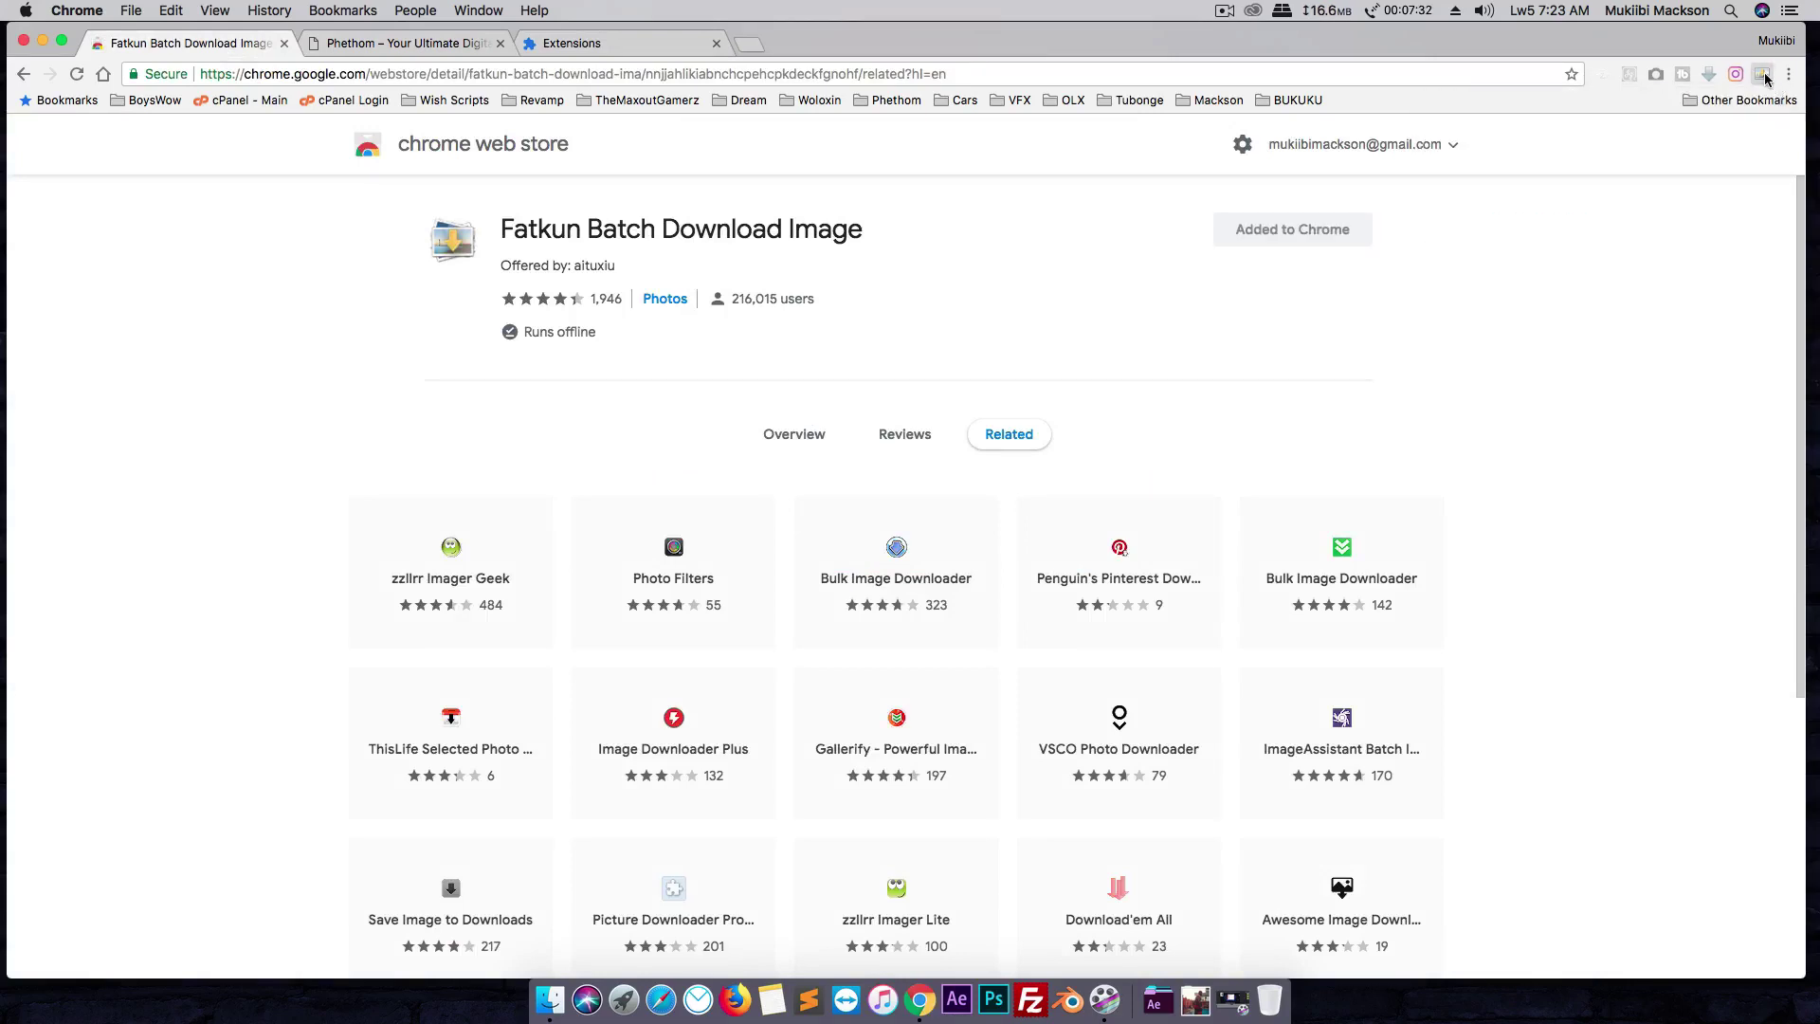
pyautogui.click(1414, 252)
# - Close the Extensions tab and reload the Phethom homepage
pyautogui.click(455, 48)
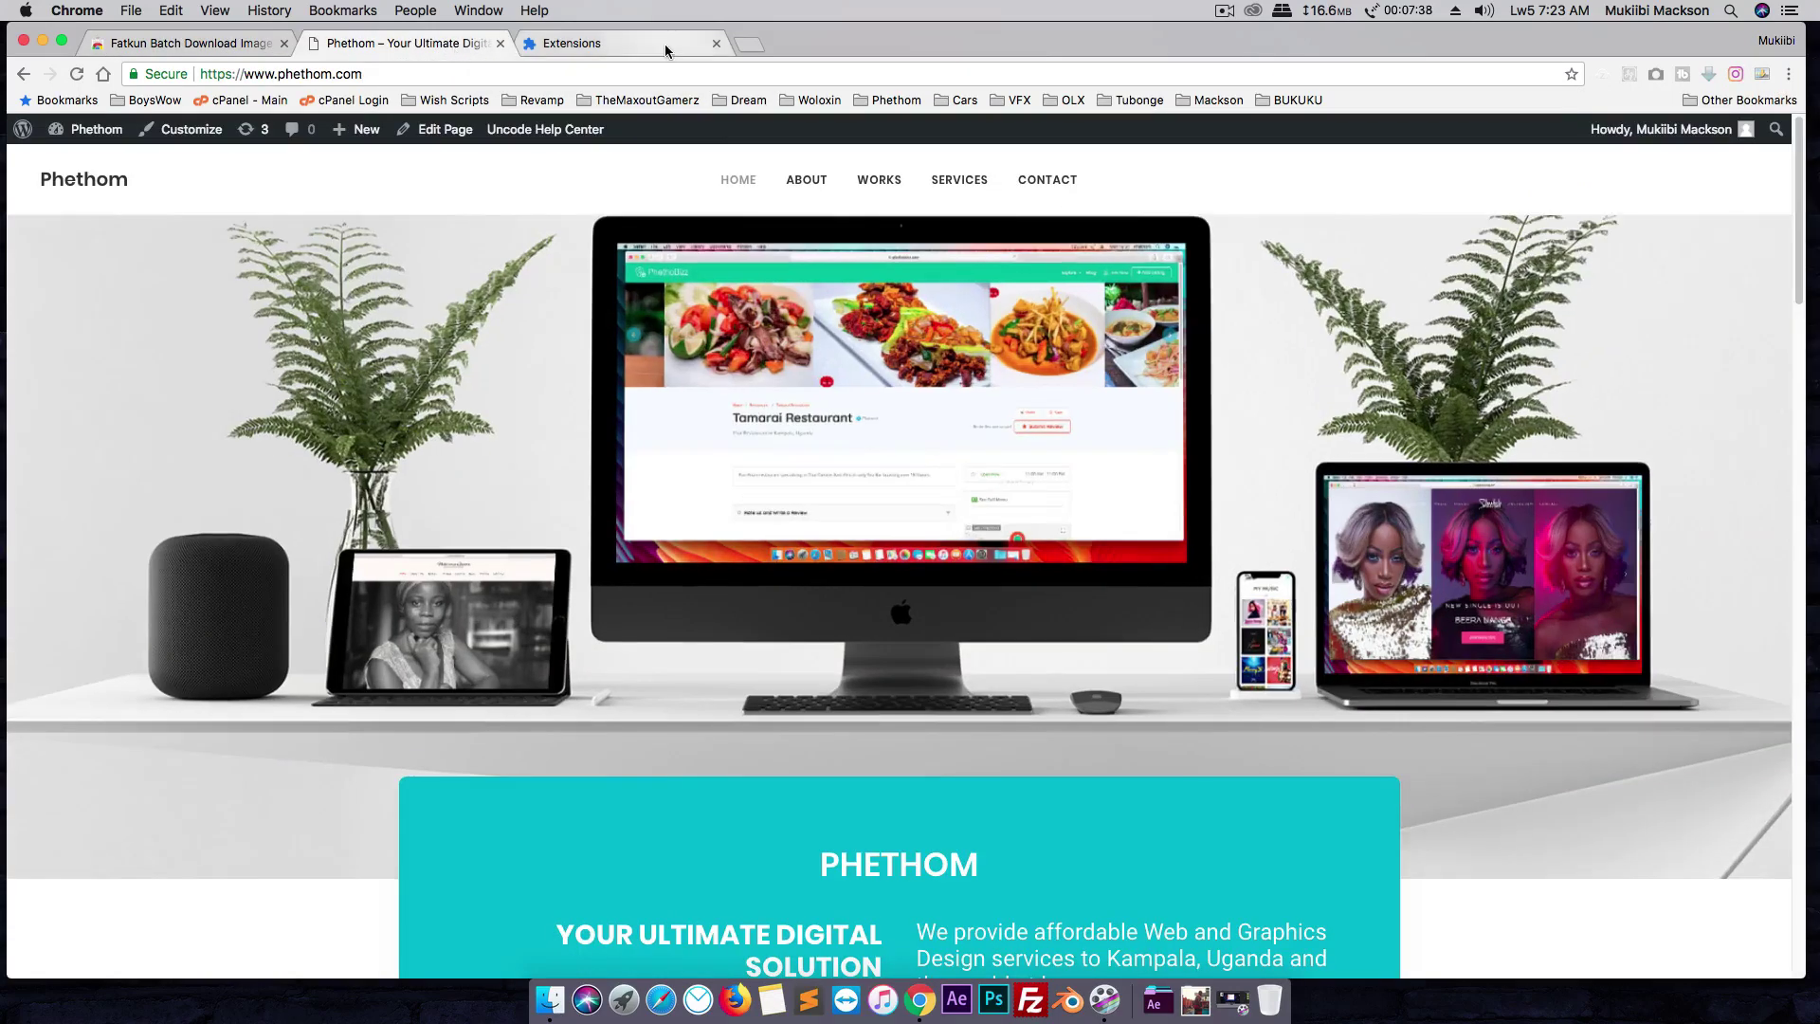
pyautogui.click(717, 44)
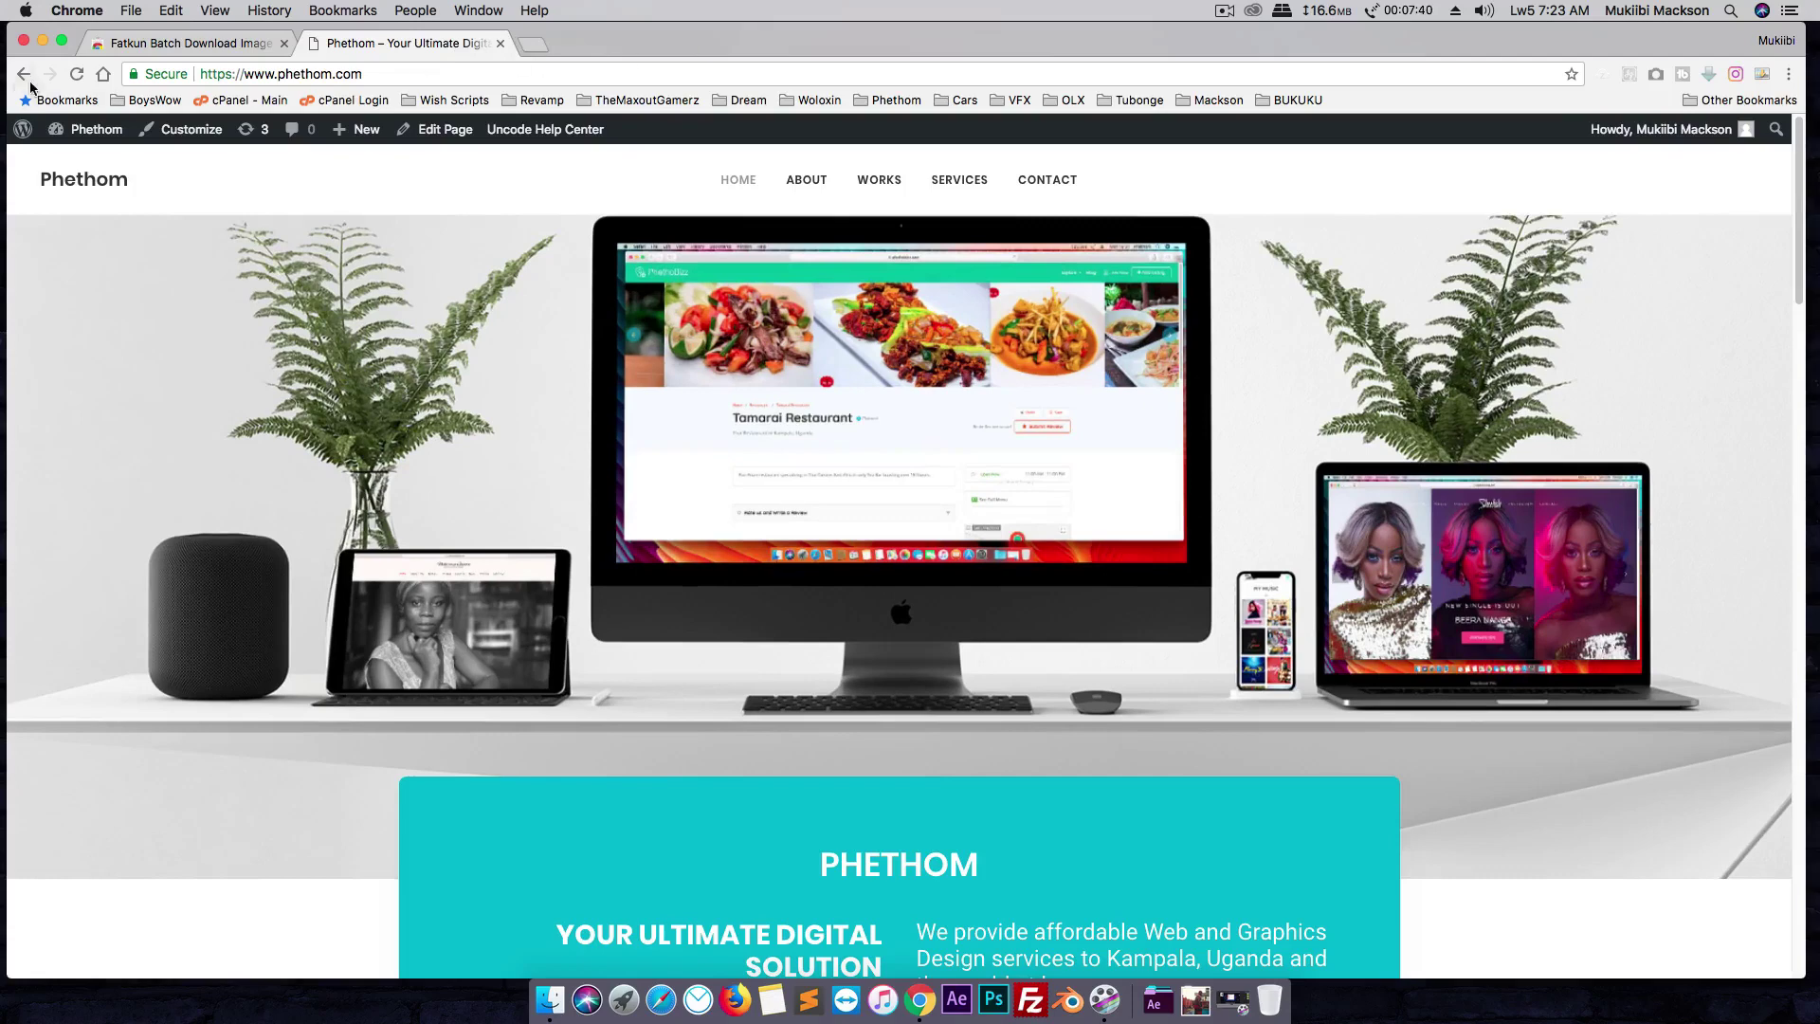
pyautogui.click(77, 75)
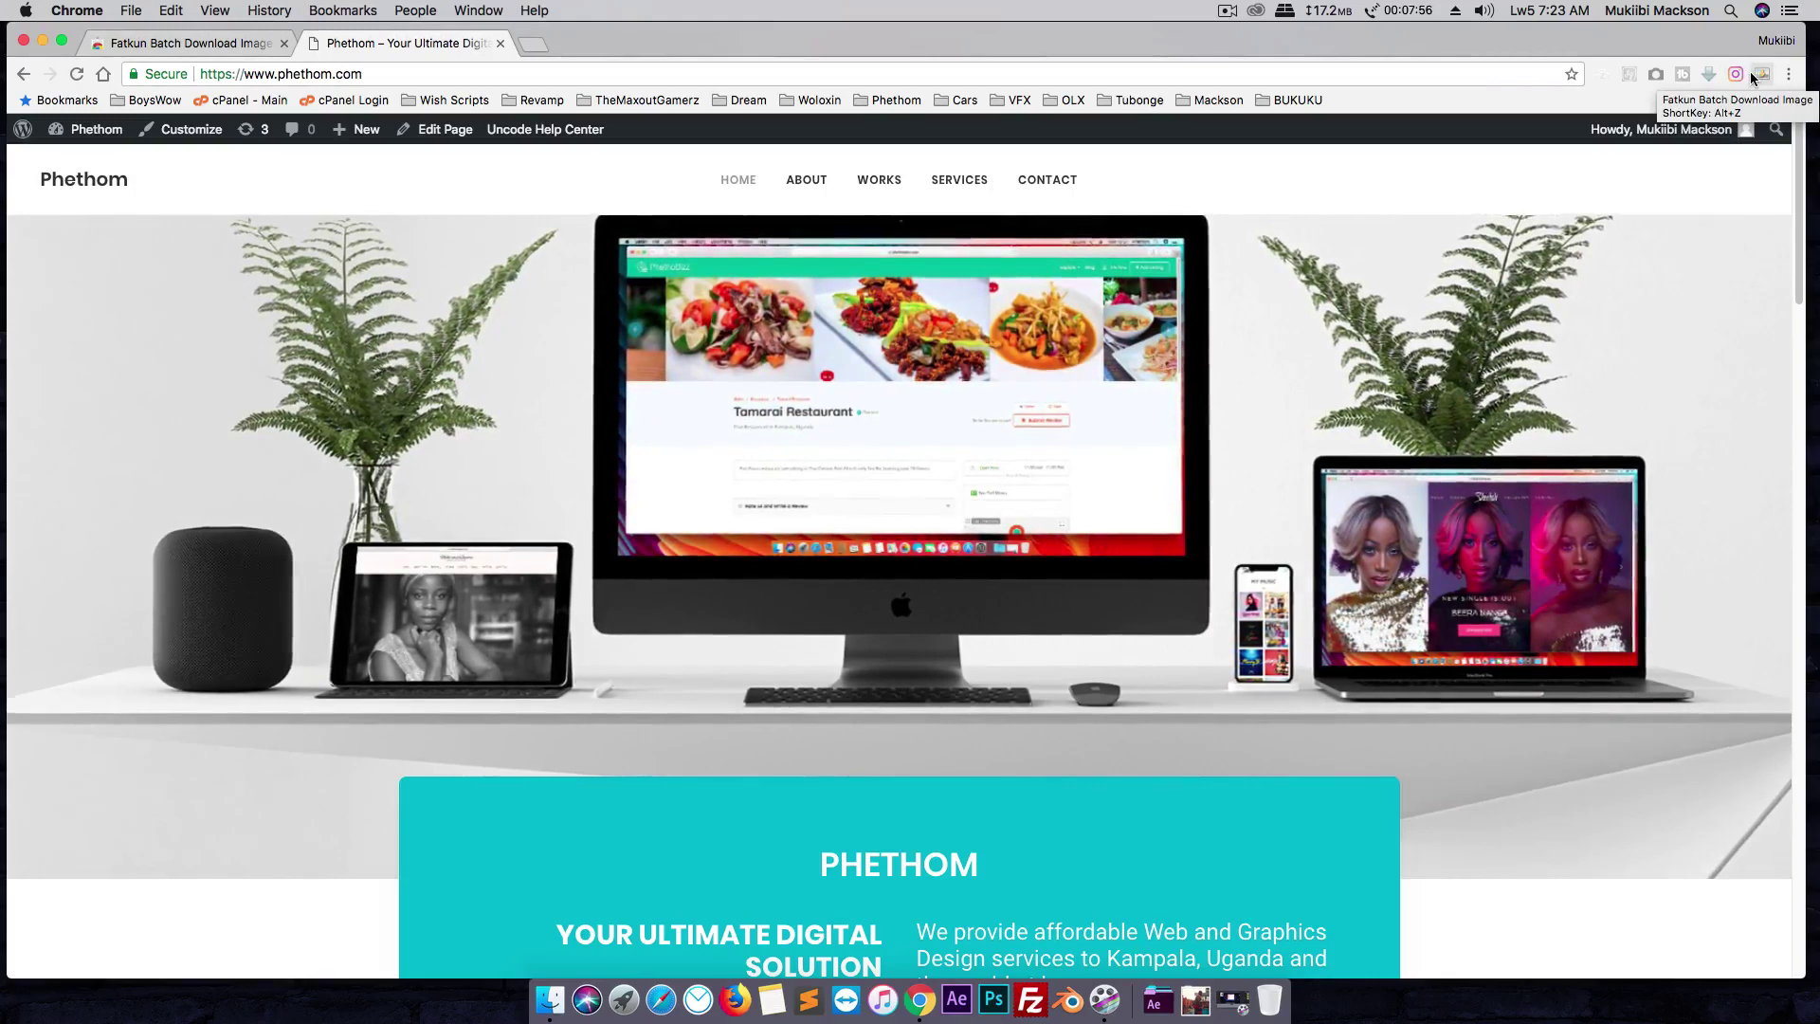
# - Run Fatkun on This Tab to gather all 10 Phethom images into a new tab
pyautogui.click(1755, 76)
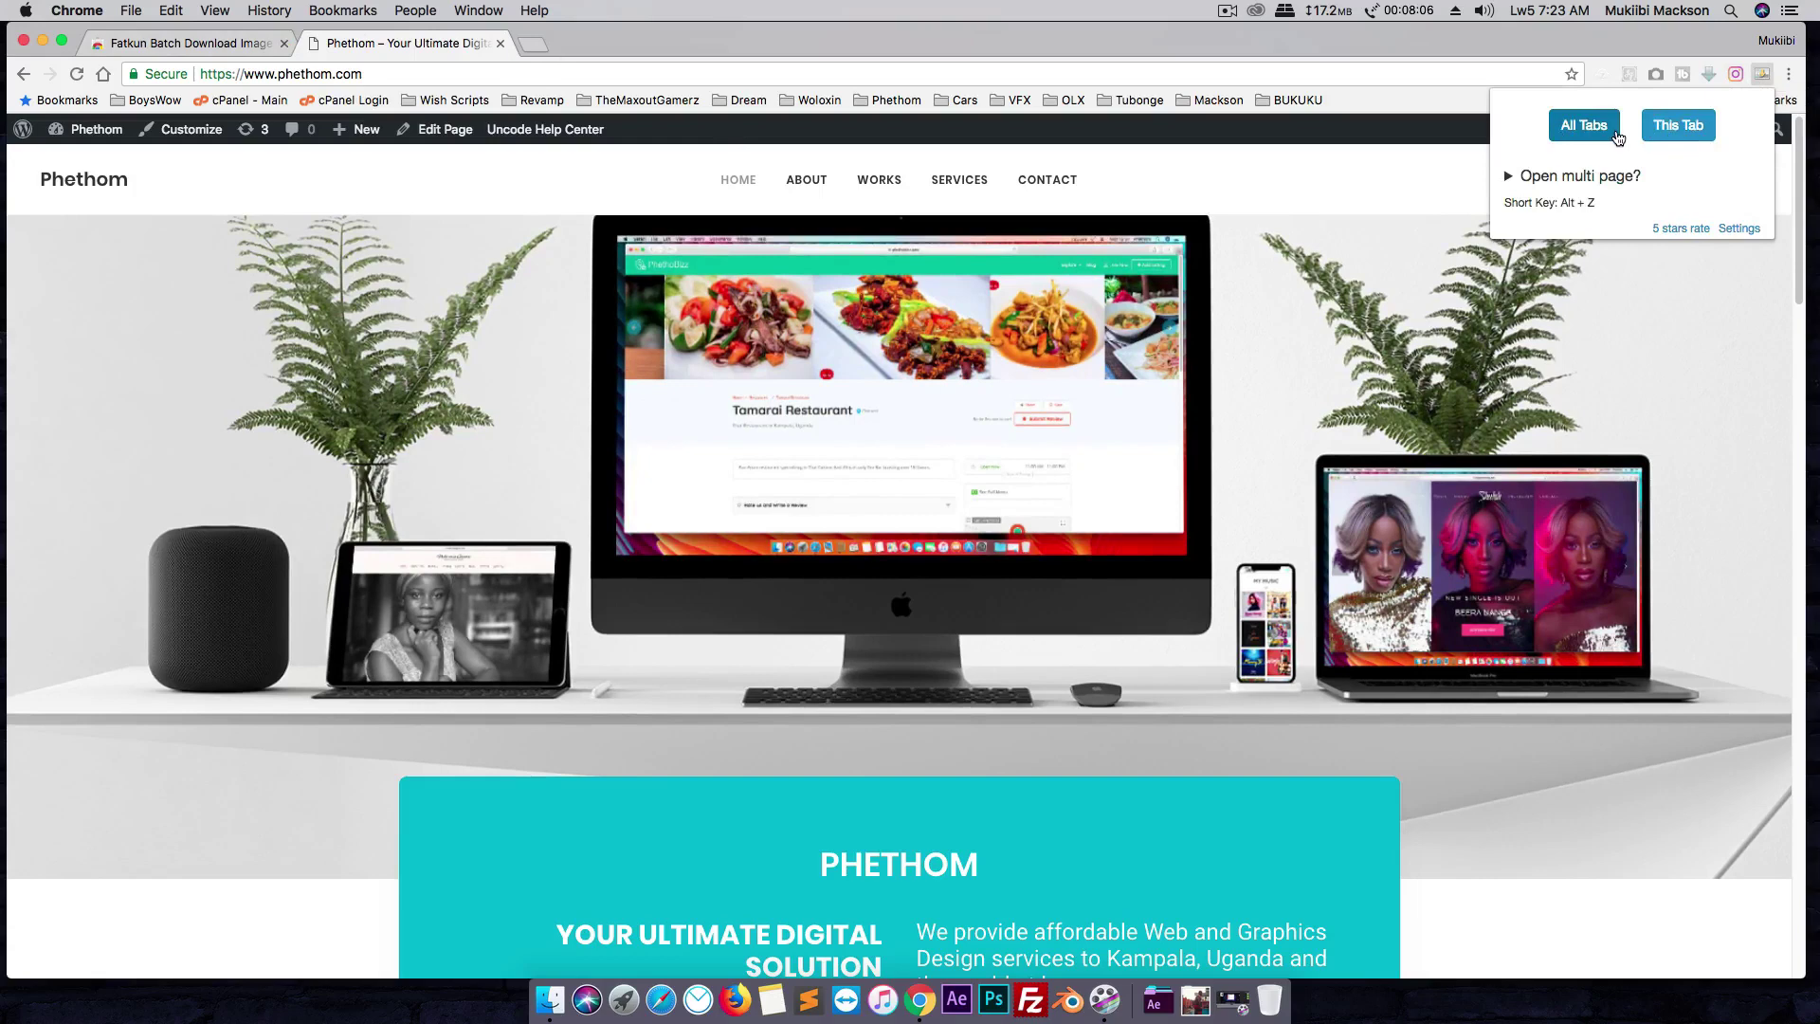
pyautogui.click(1672, 138)
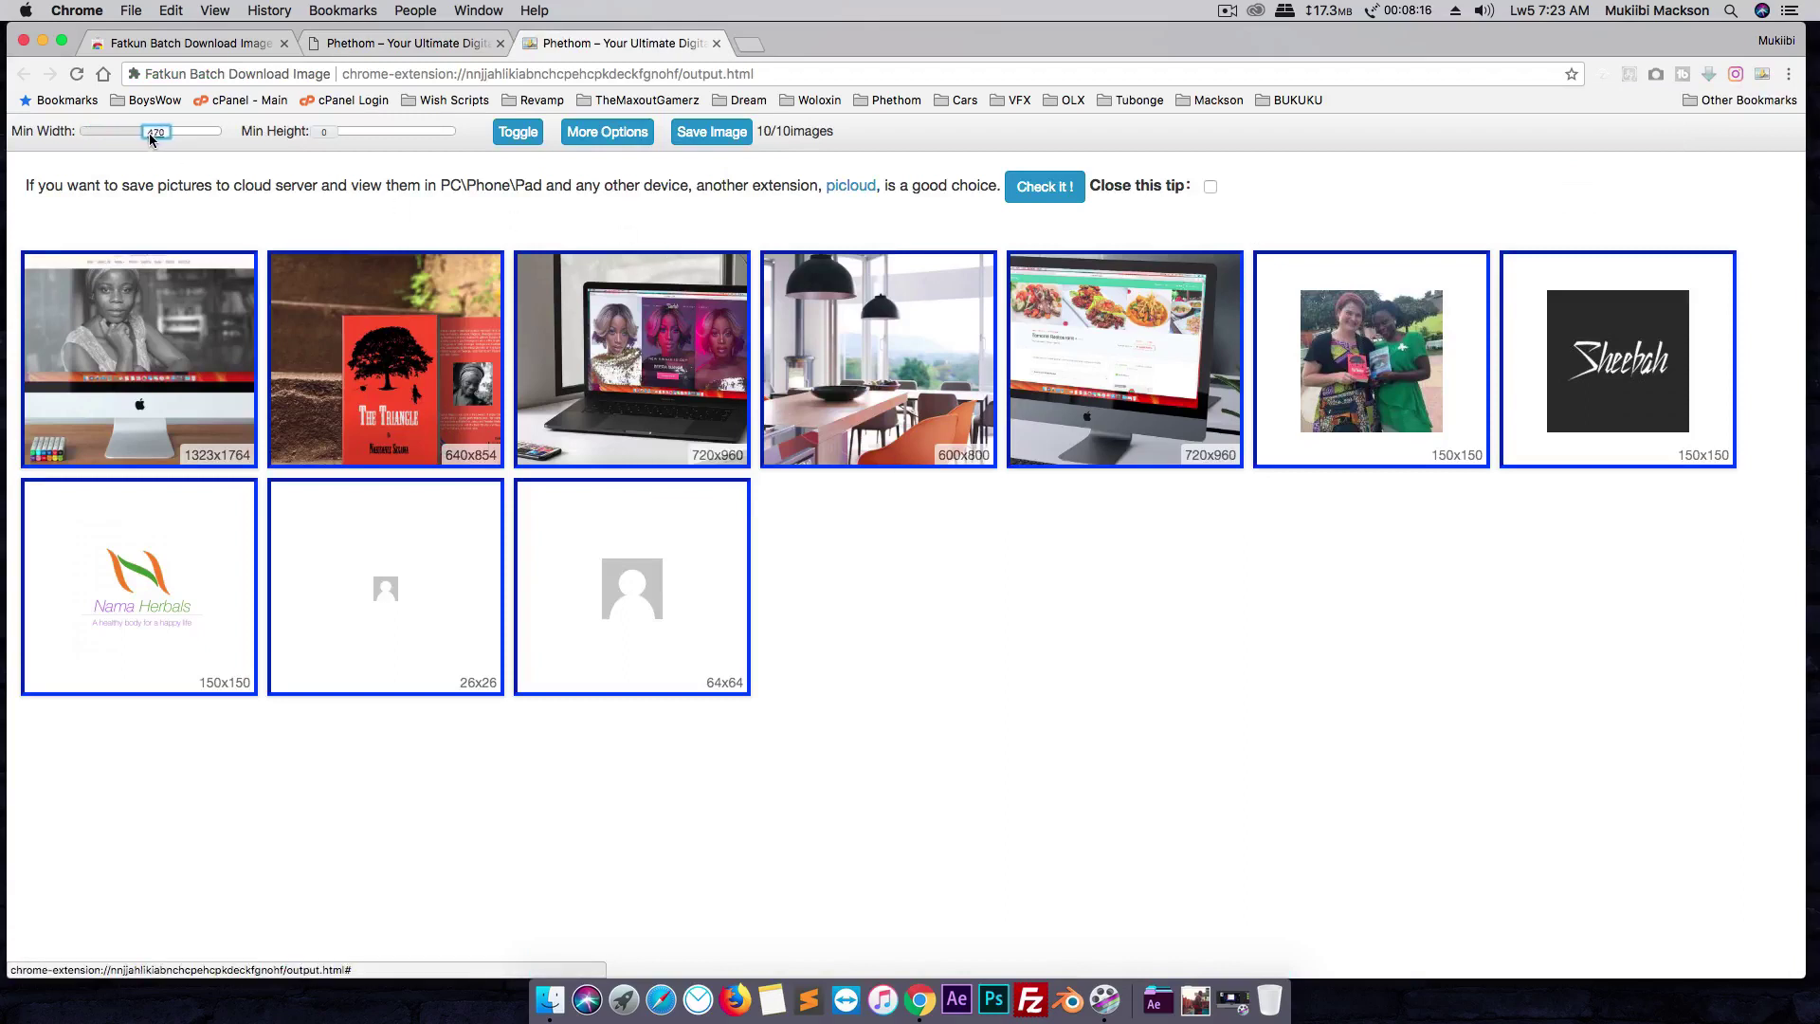
# - Set Fatkun's Min Width filter to 490, leaving 5 of 10 images
pyautogui.moveTo(150, 133); pyautogui.dragTo(152, 134)
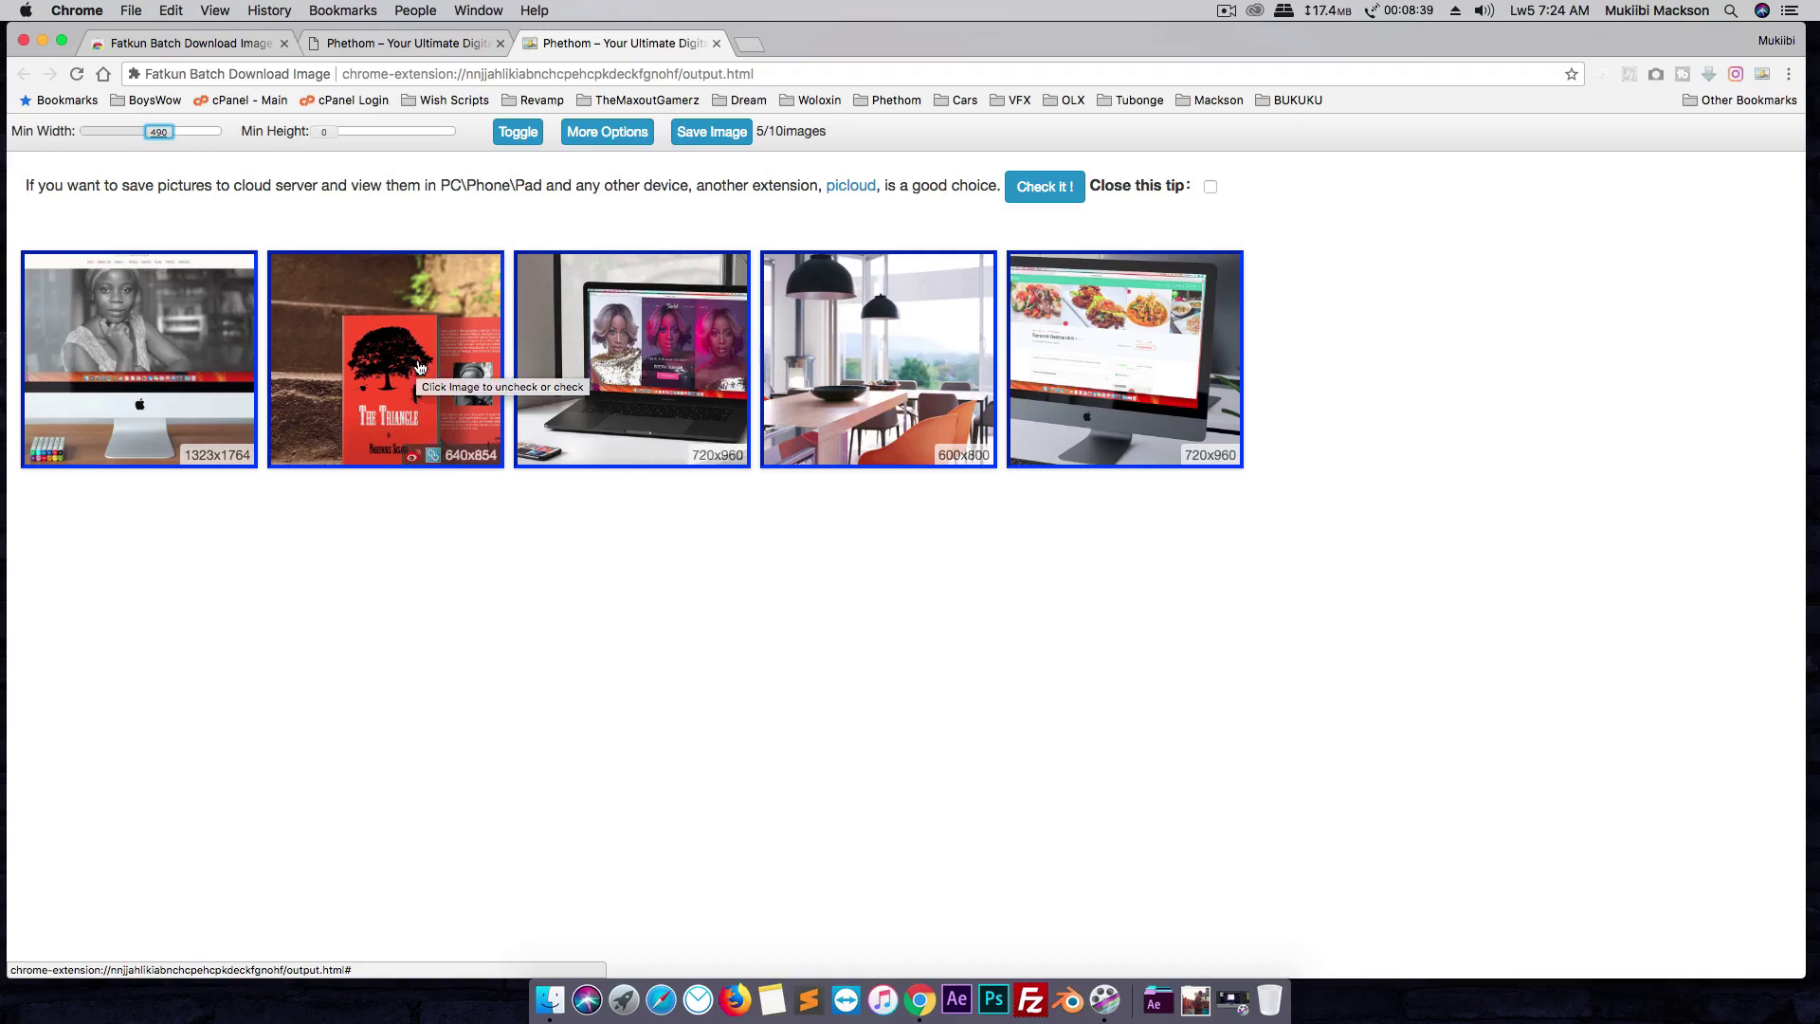
# - Save the five filtered images as JPGs, turning off the download warning dialog
pyautogui.click(720, 139)
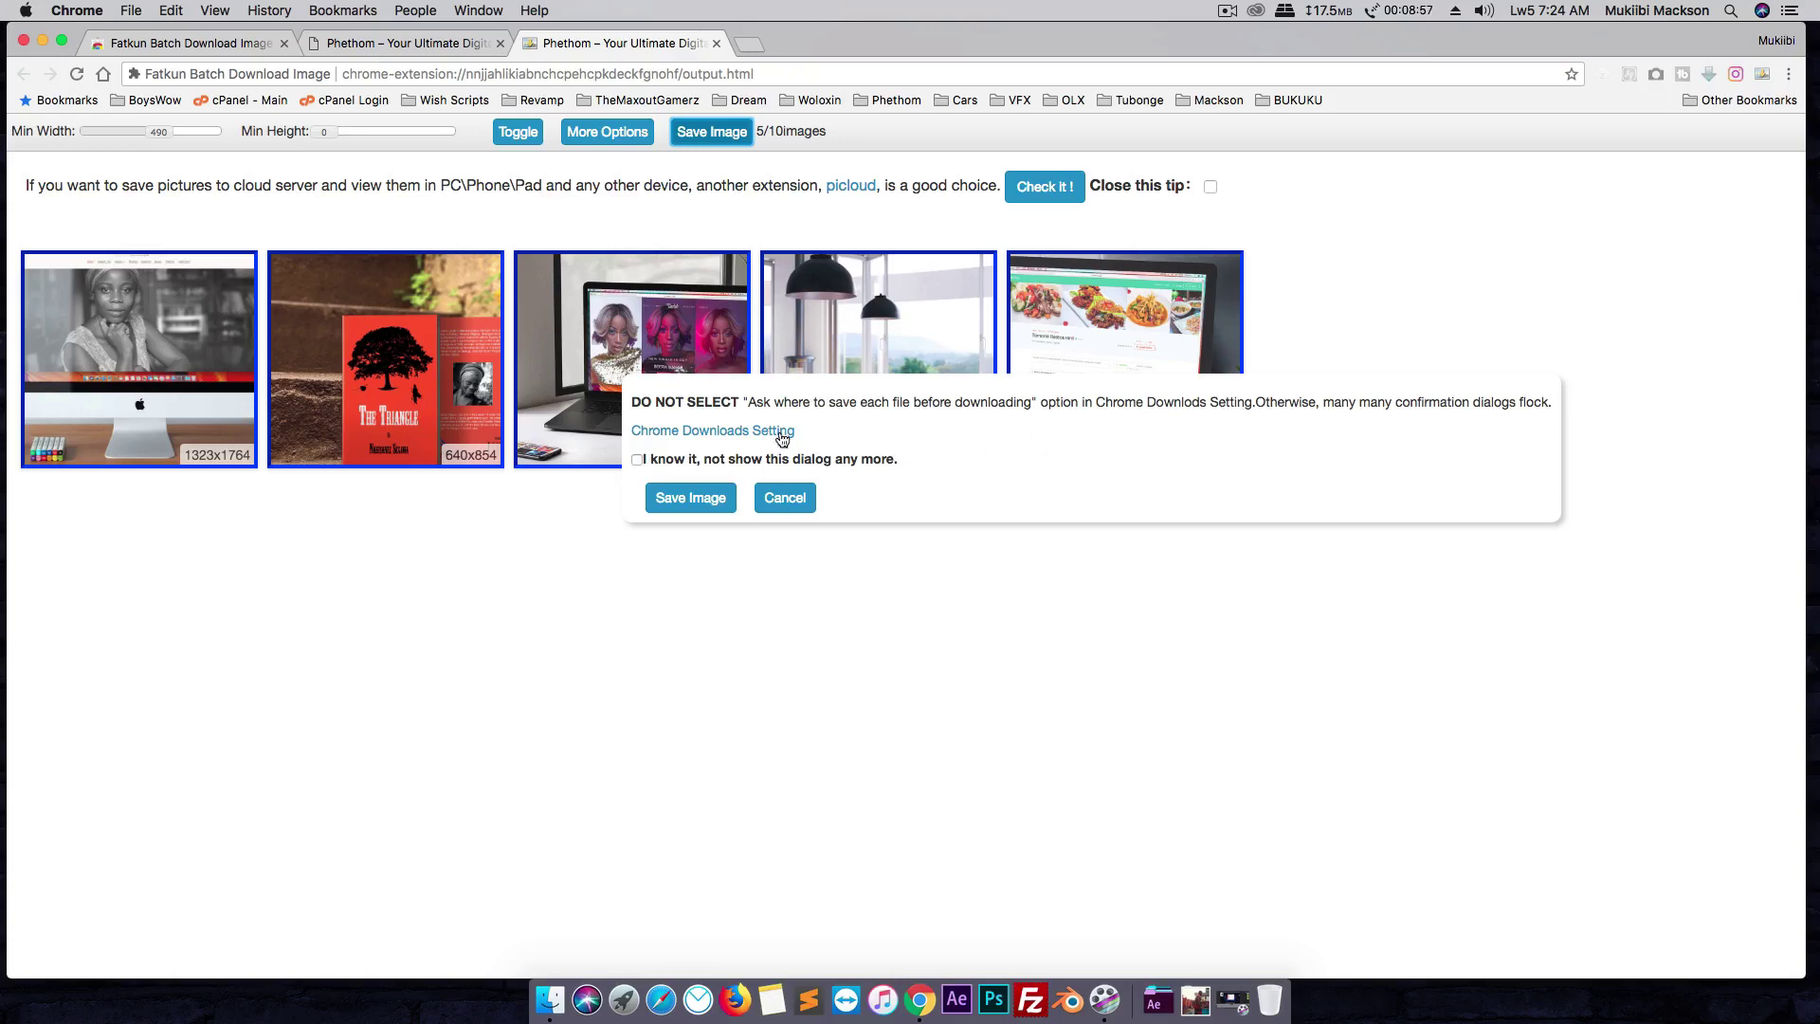
pyautogui.click(741, 432)
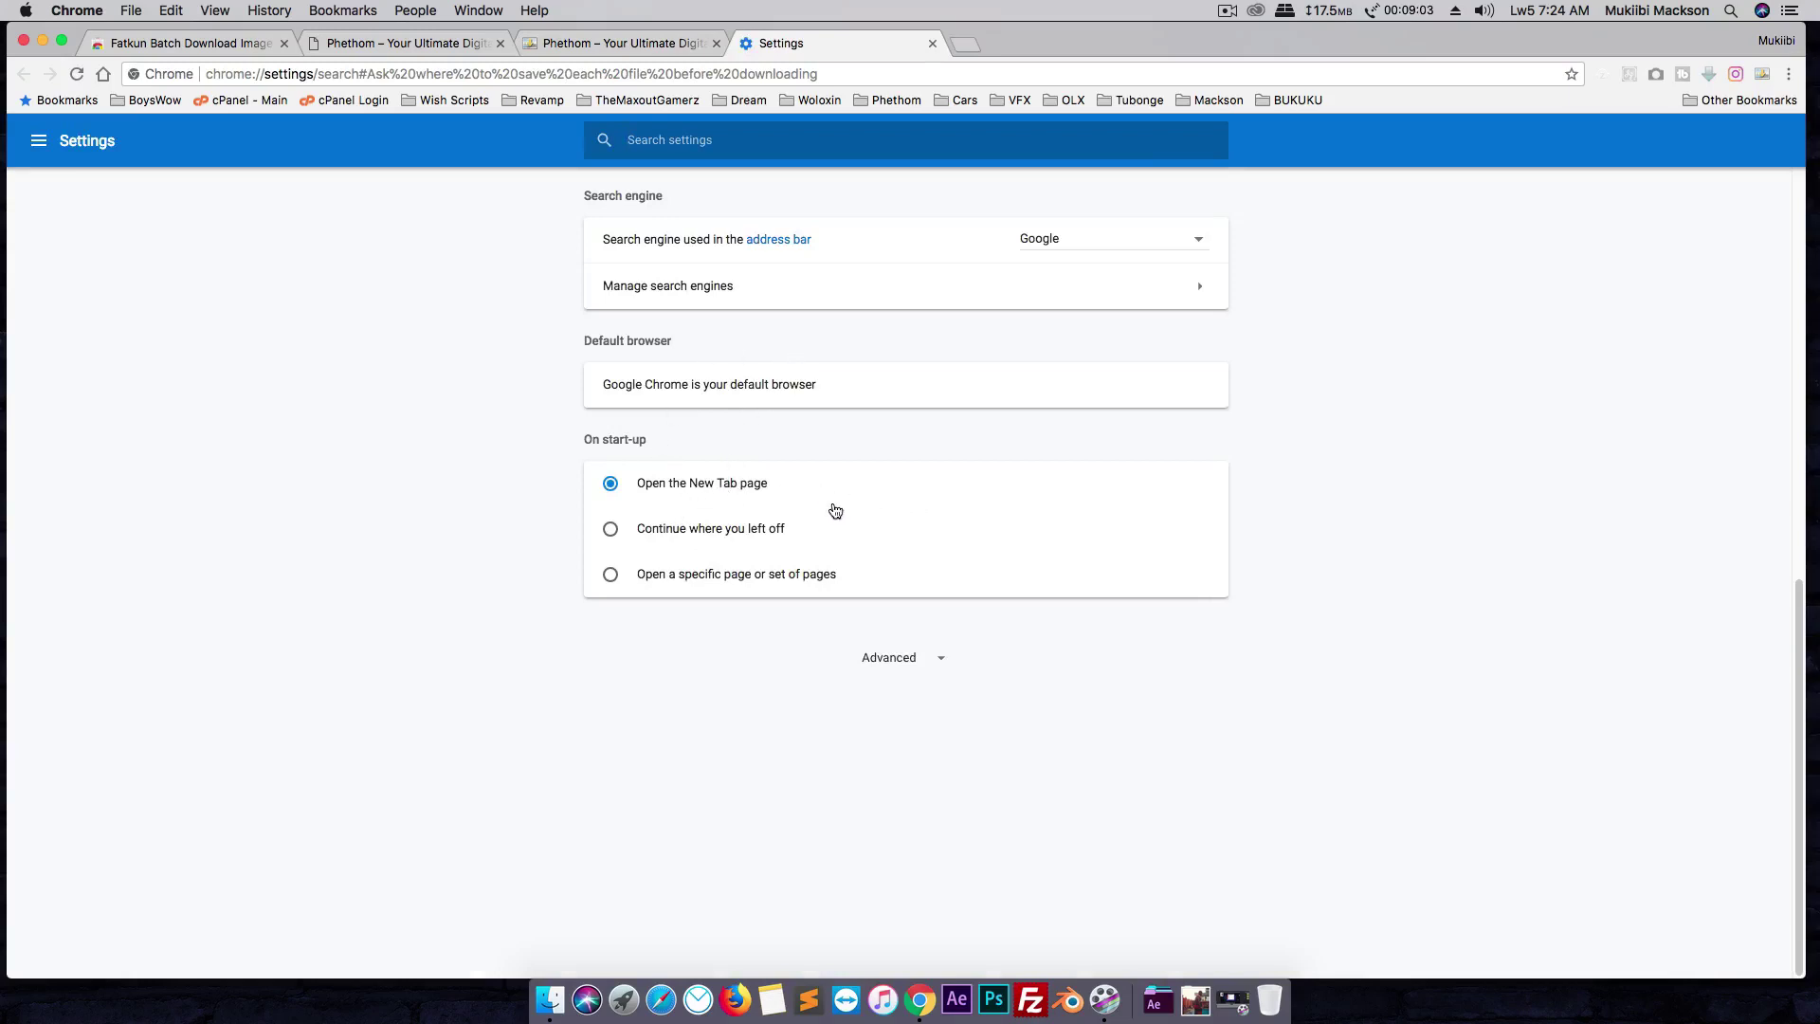
pyautogui.click(932, 44)
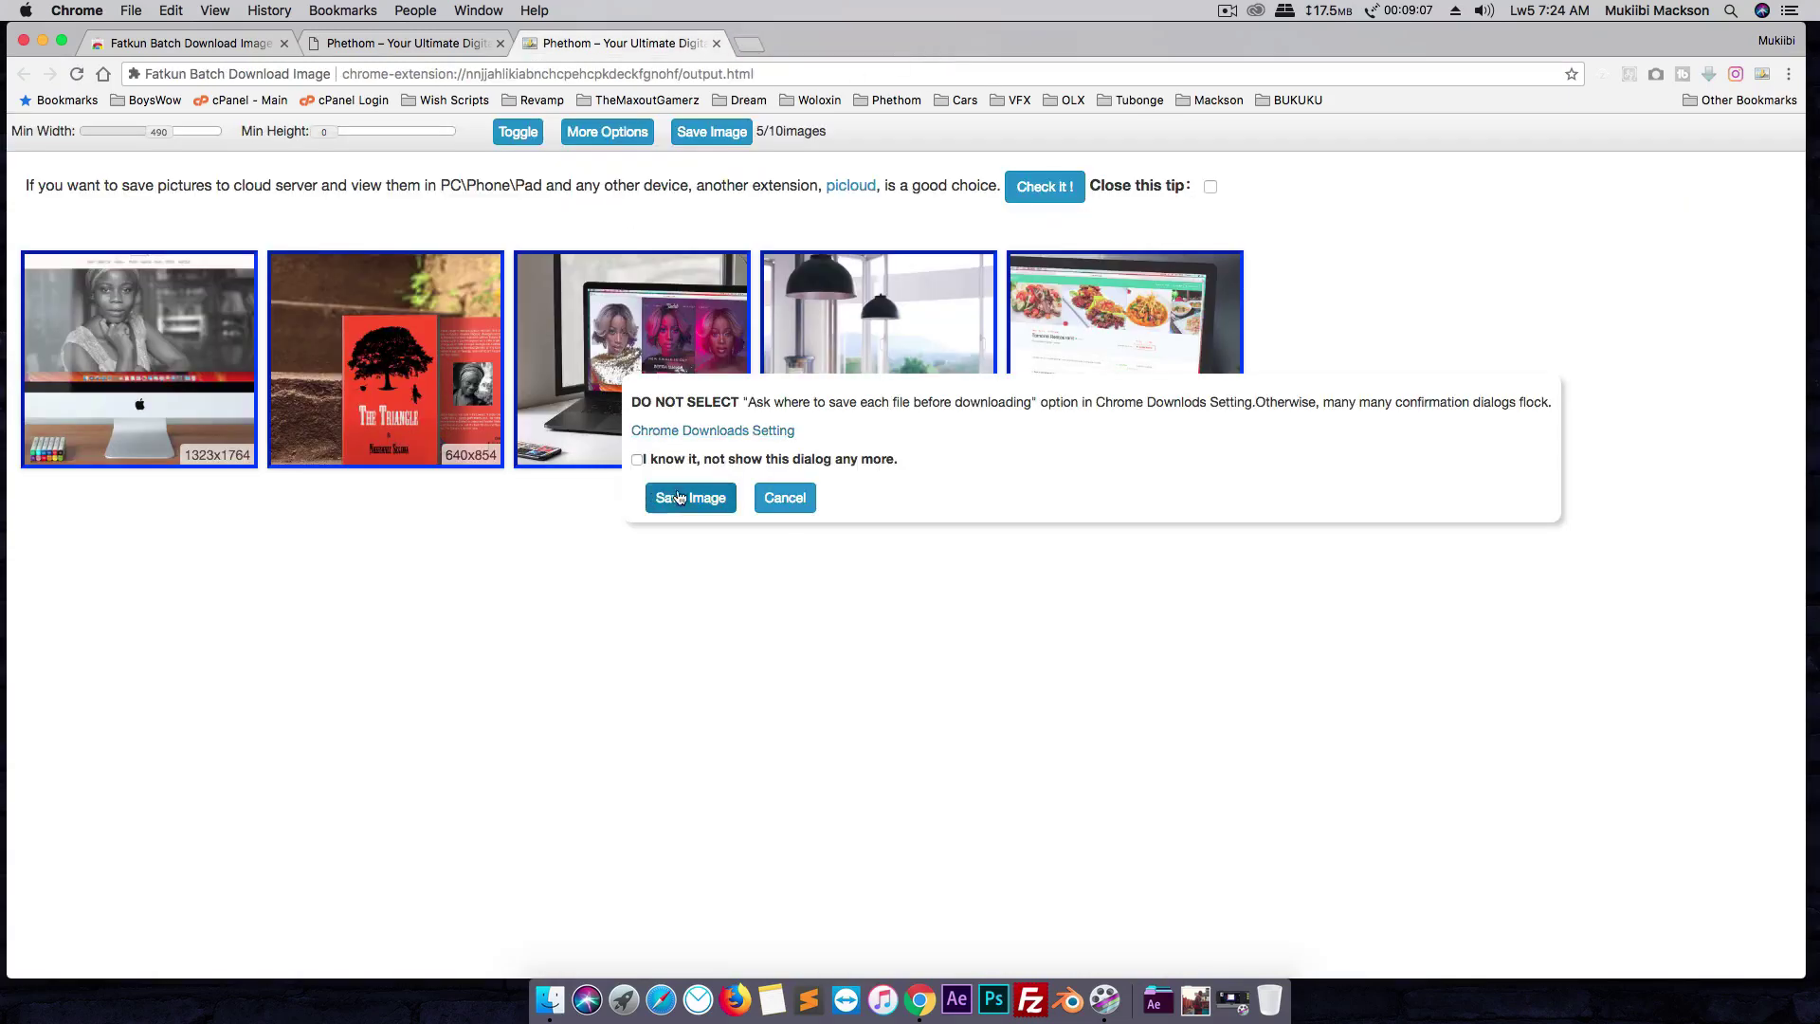
pyautogui.click(679, 461)
pyautogui.click(690, 498)
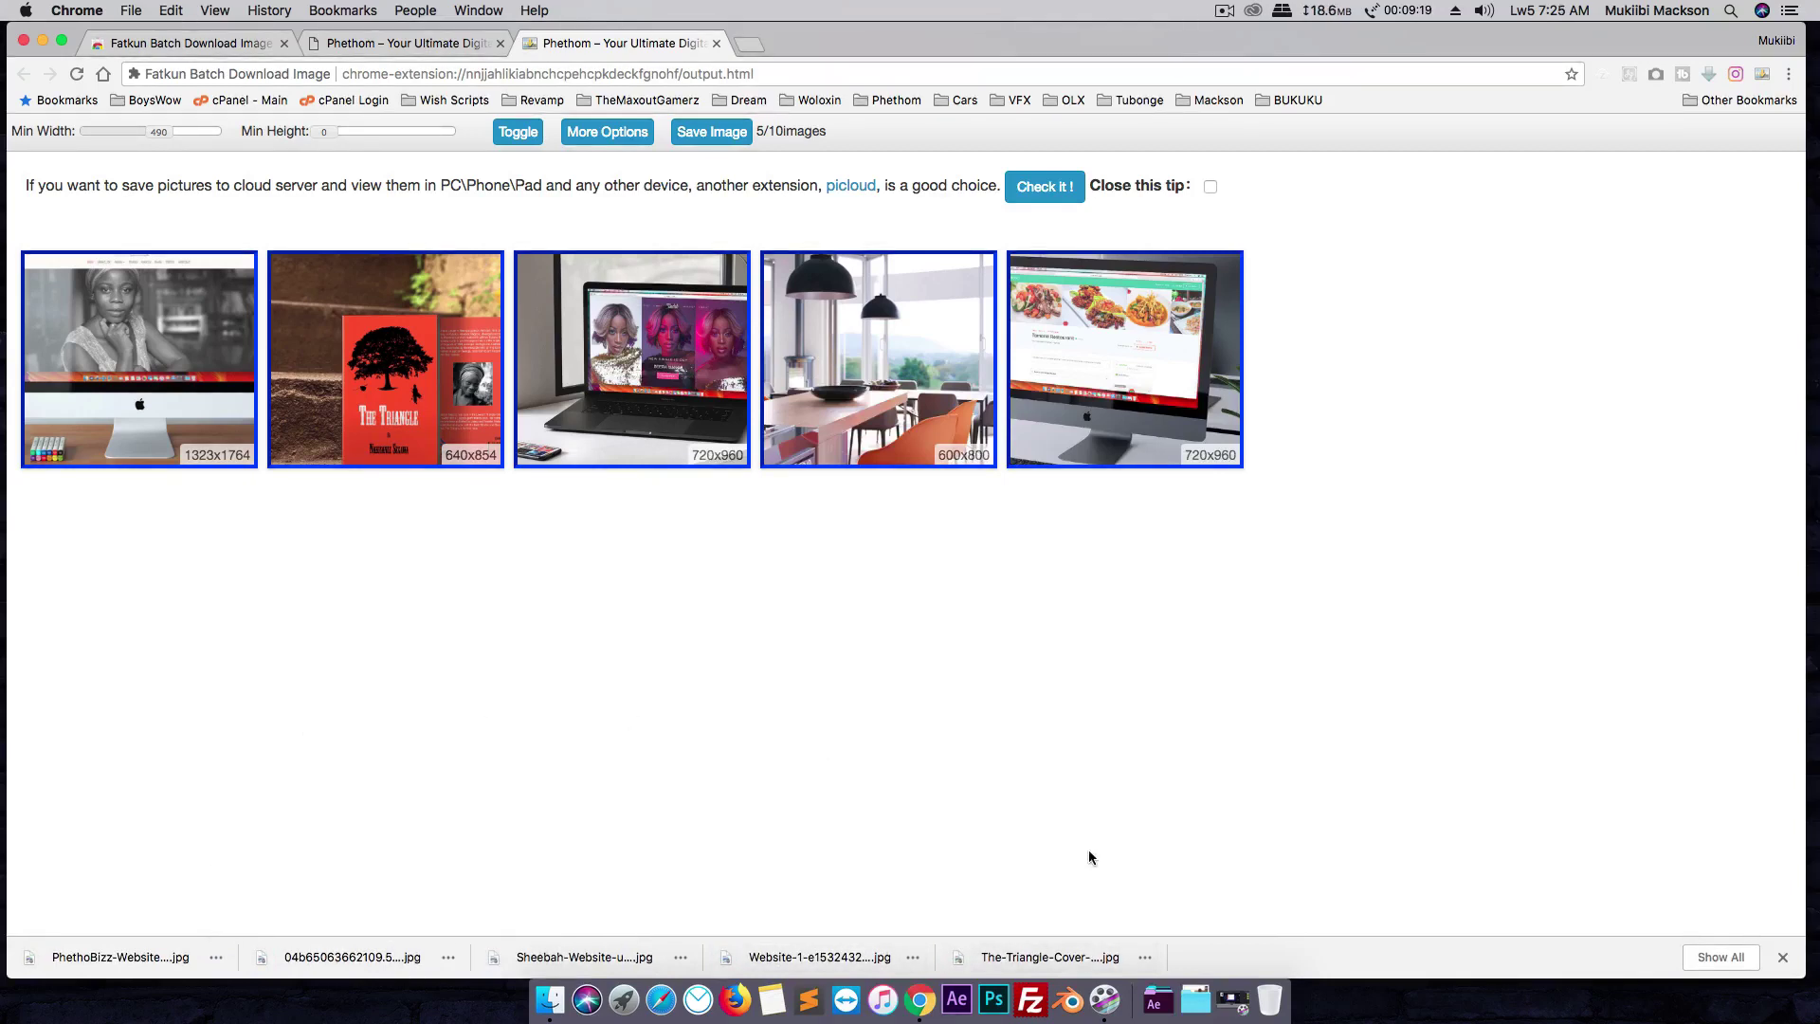
# - In Downloads, Quick Look the 'Phethom – Your Ultimate Digital Solution' folder to check its size and item count
pyautogui.click(1192, 995)
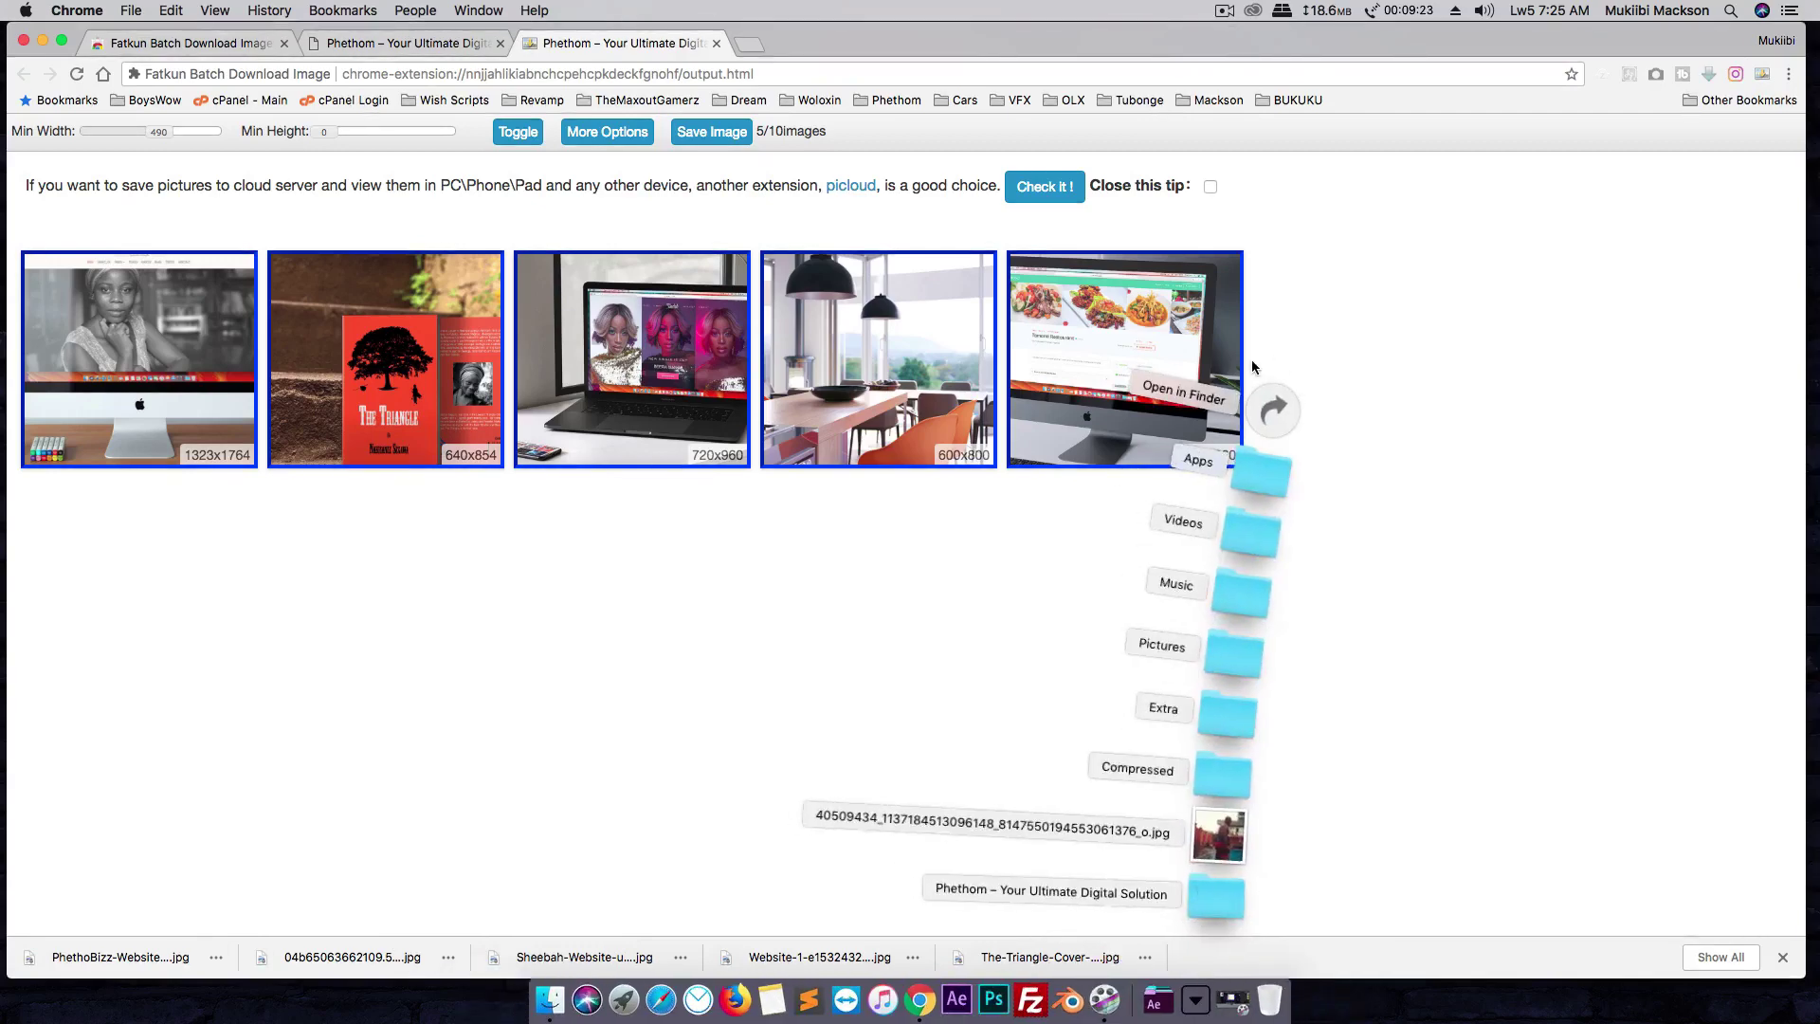
pyautogui.click(1275, 409)
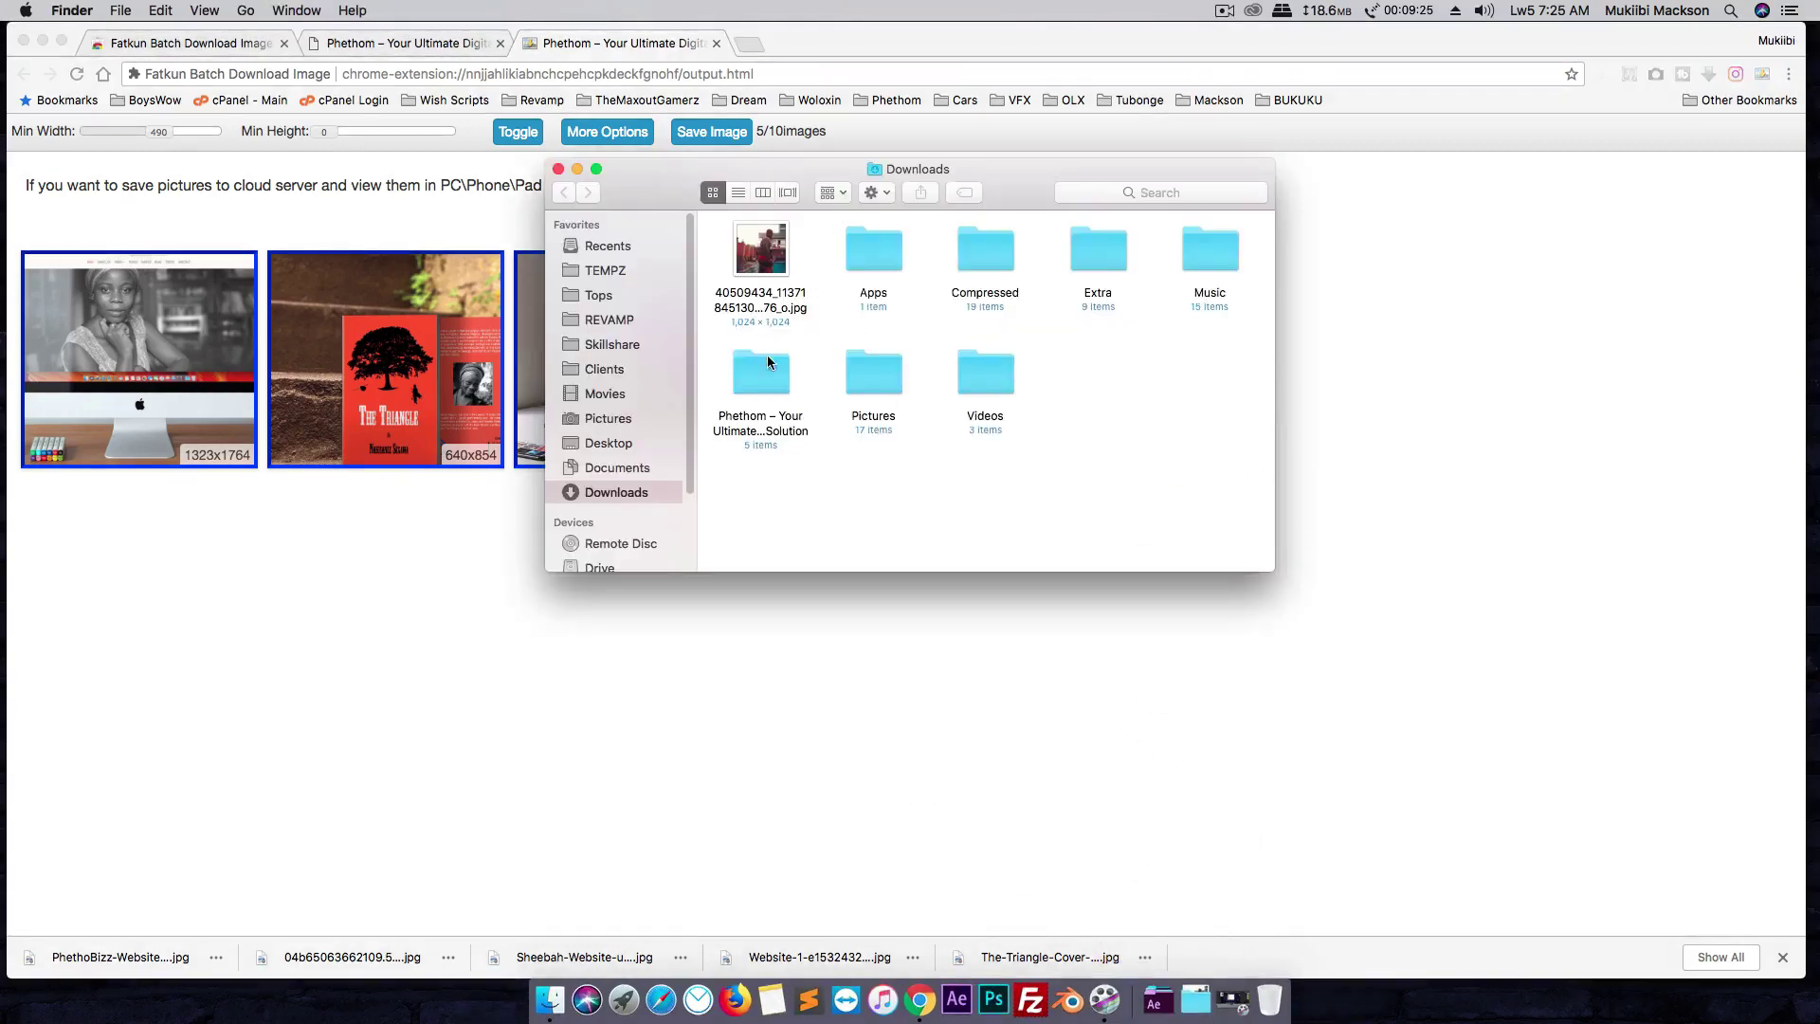
pyautogui.click(746, 376)
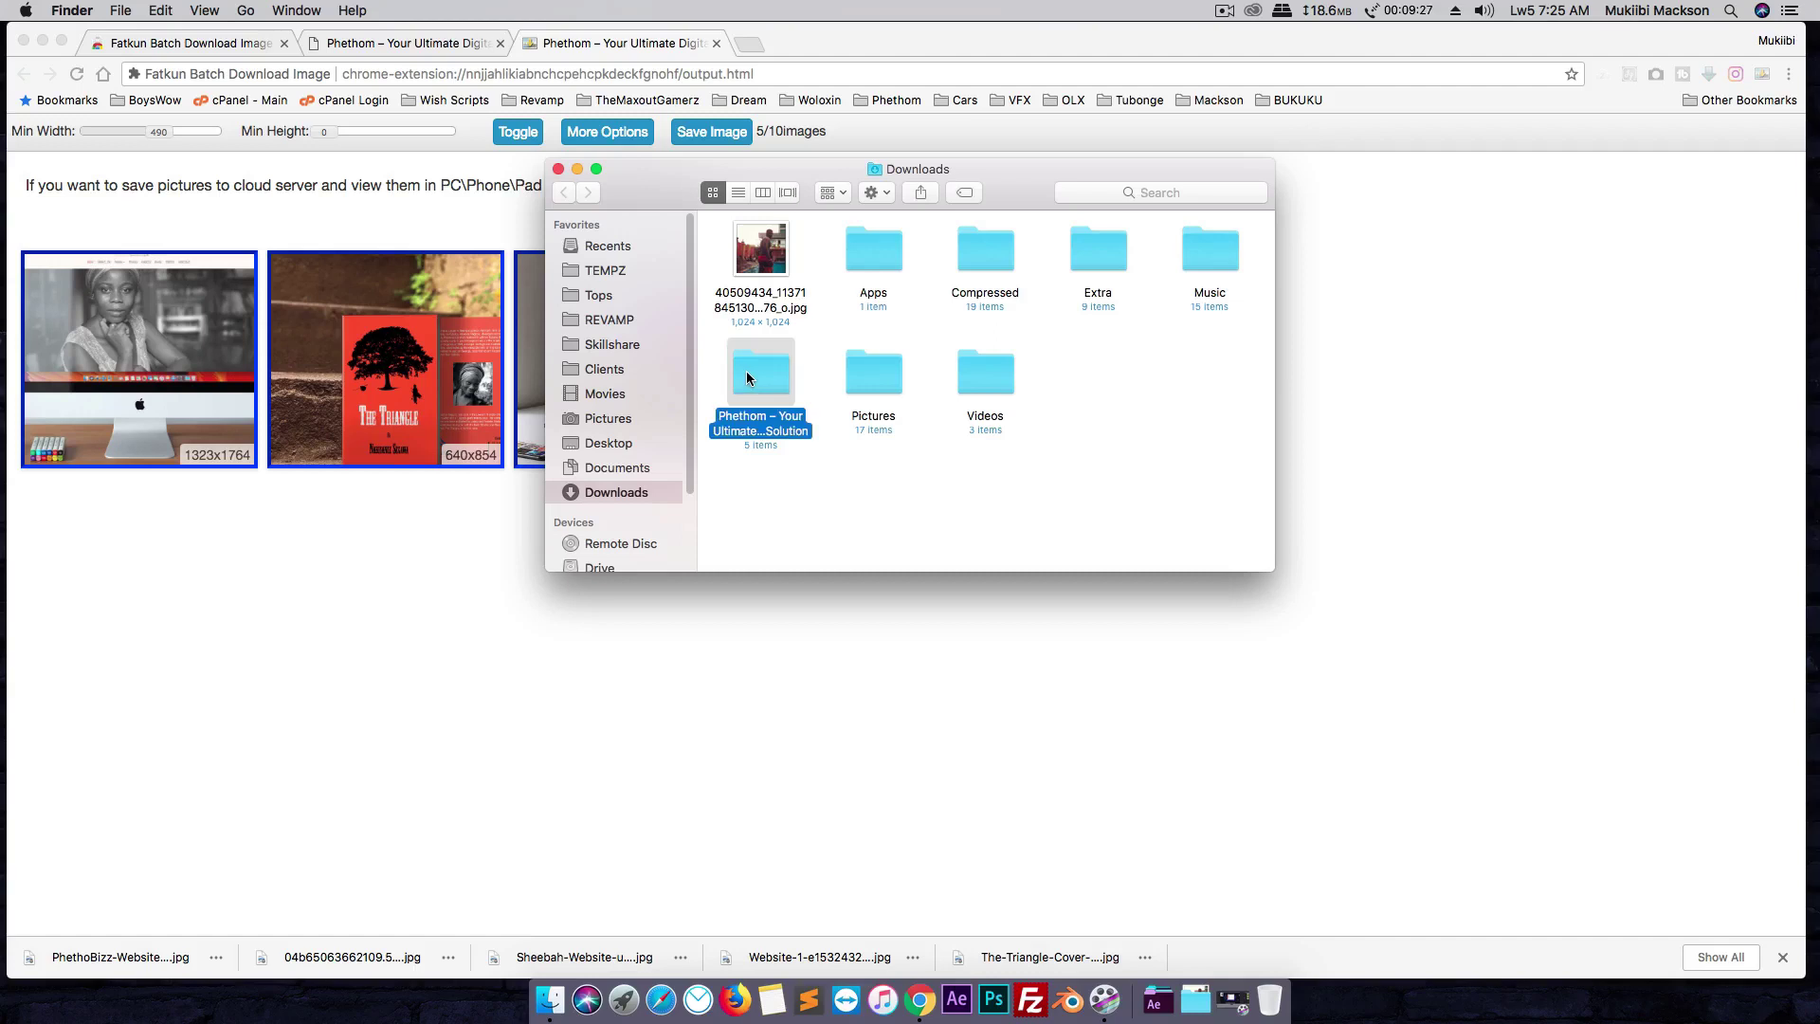
pyautogui.press('space')
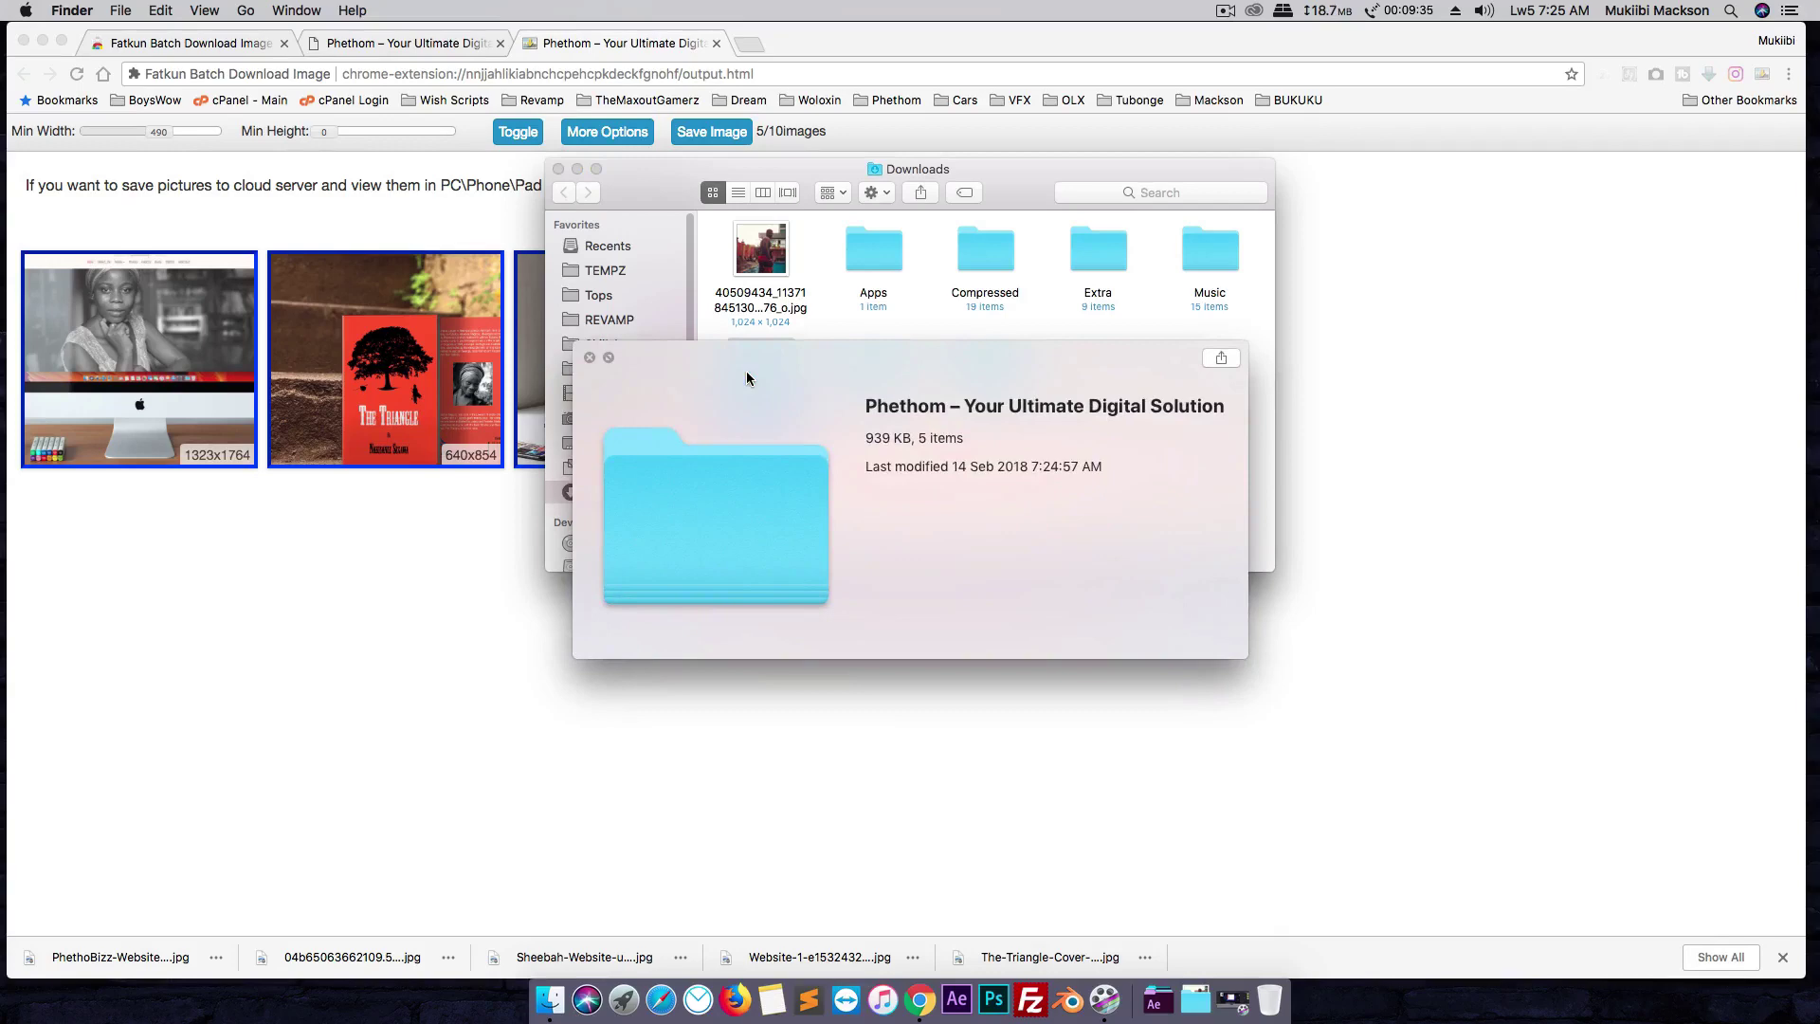
pyautogui.press('space')
# - Open the Phethom folder and Quick Look through the five downloaded JPG images
pyautogui.doubleClick(747, 372)
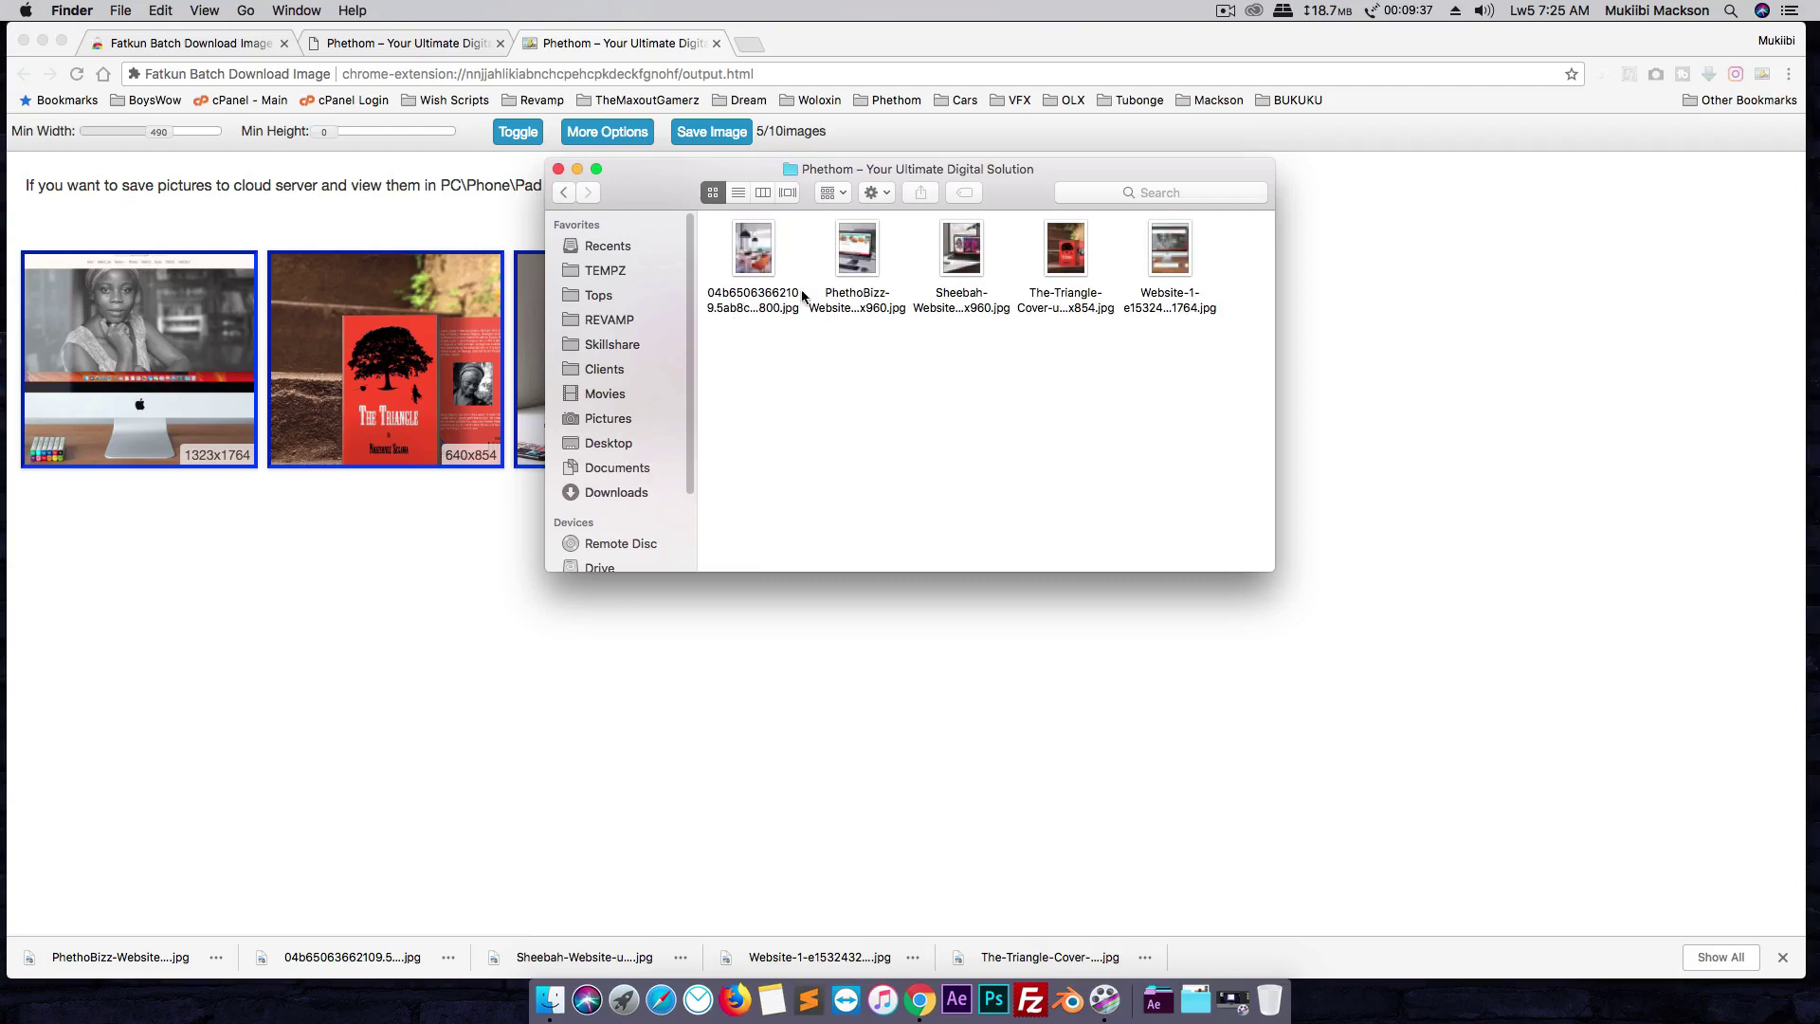
pyautogui.click(750, 258)
pyautogui.press('space')
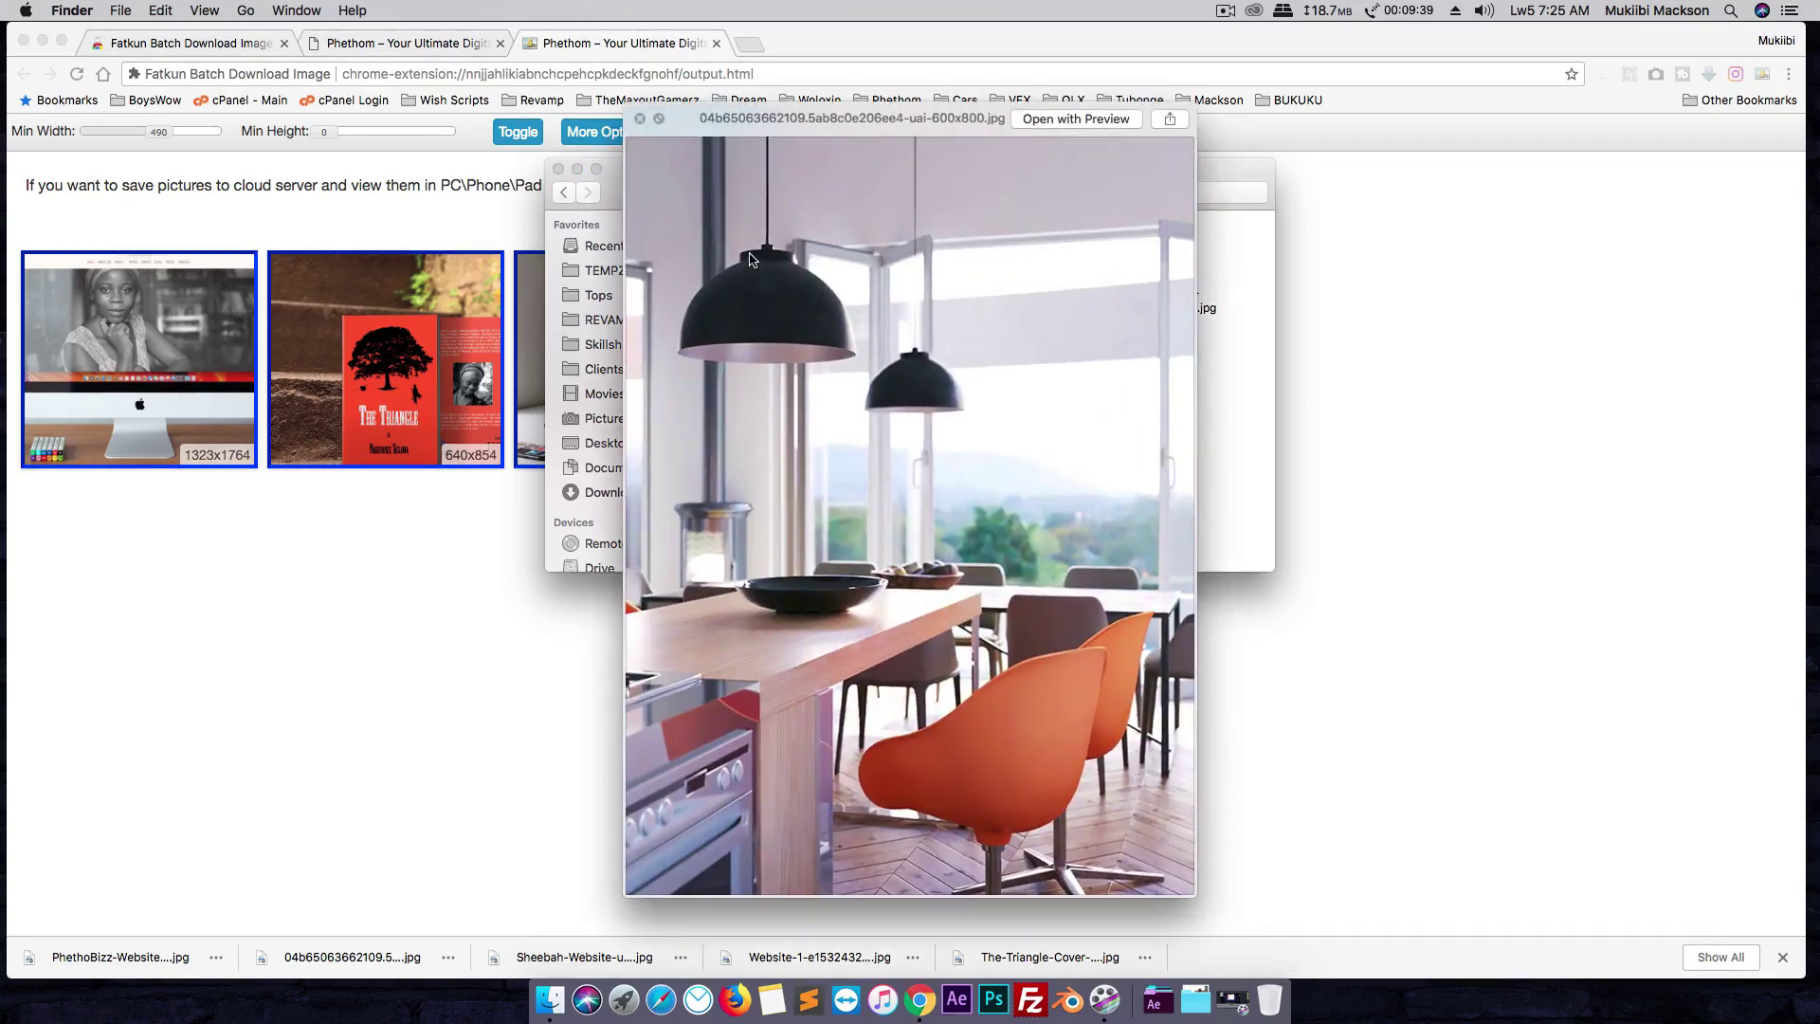
pyautogui.press('Down')
pyautogui.press('Down')
pyautogui.press('Down')
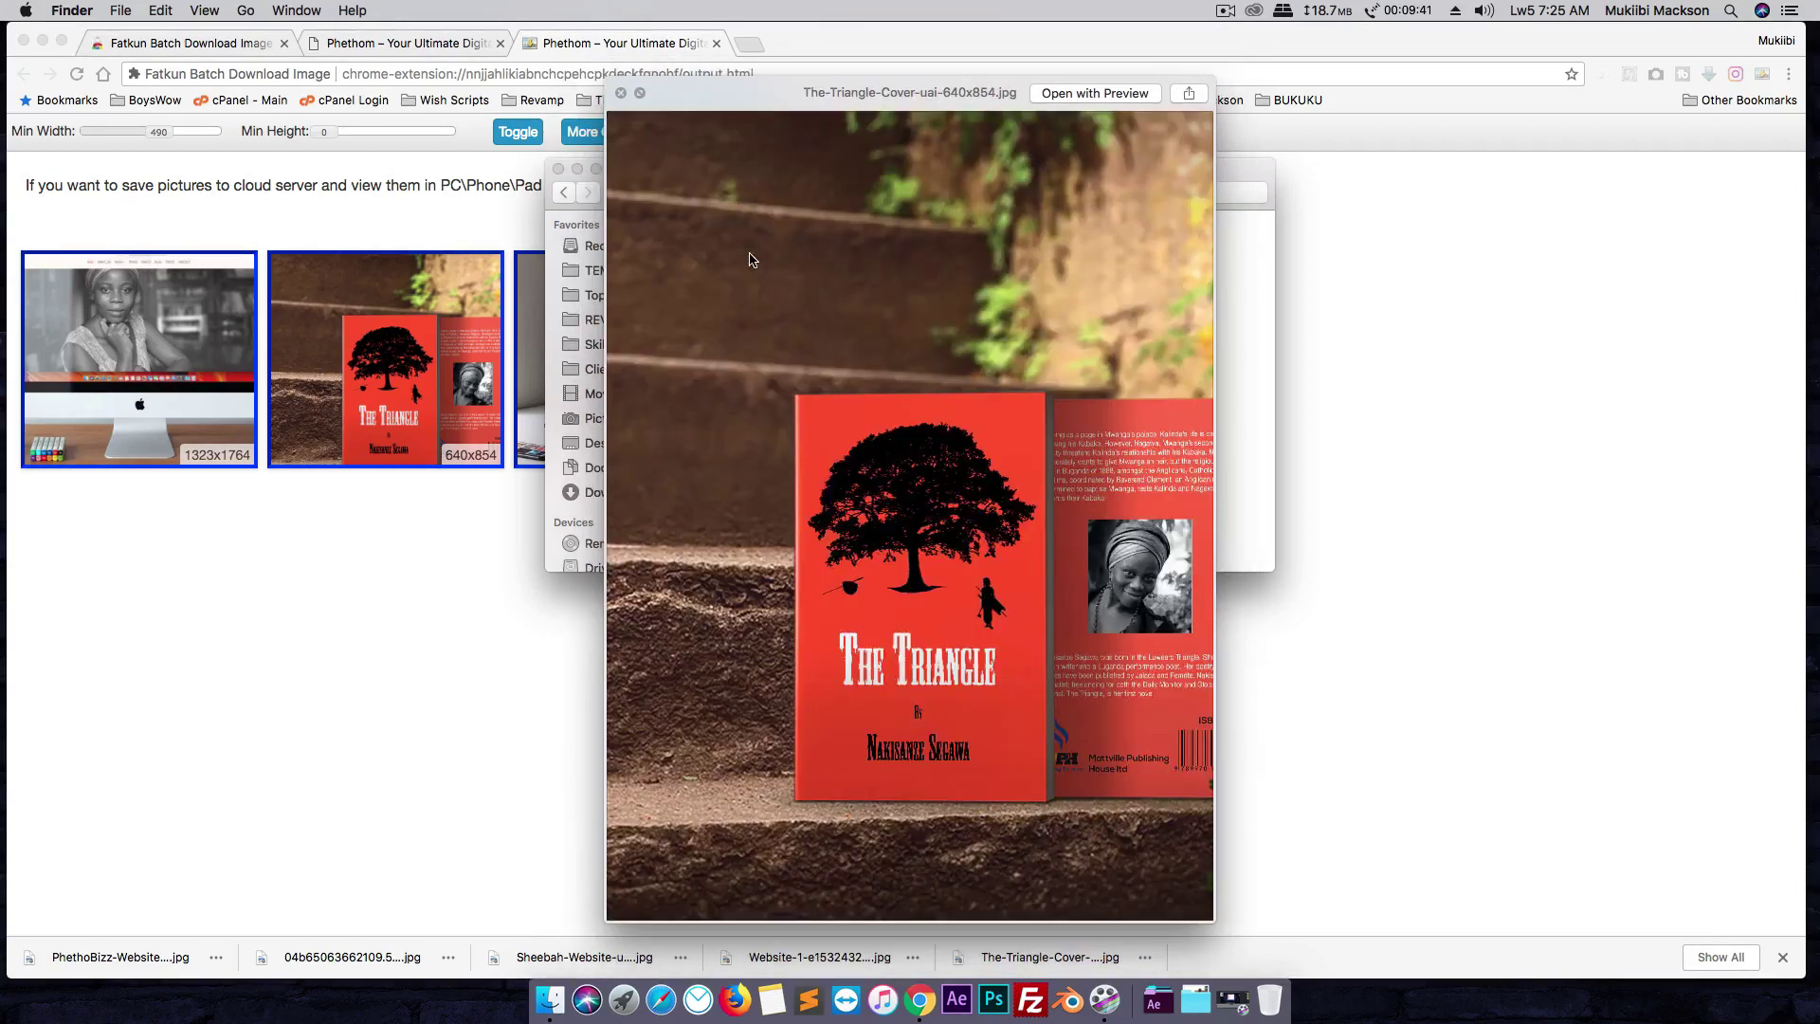
pyautogui.press('Down')
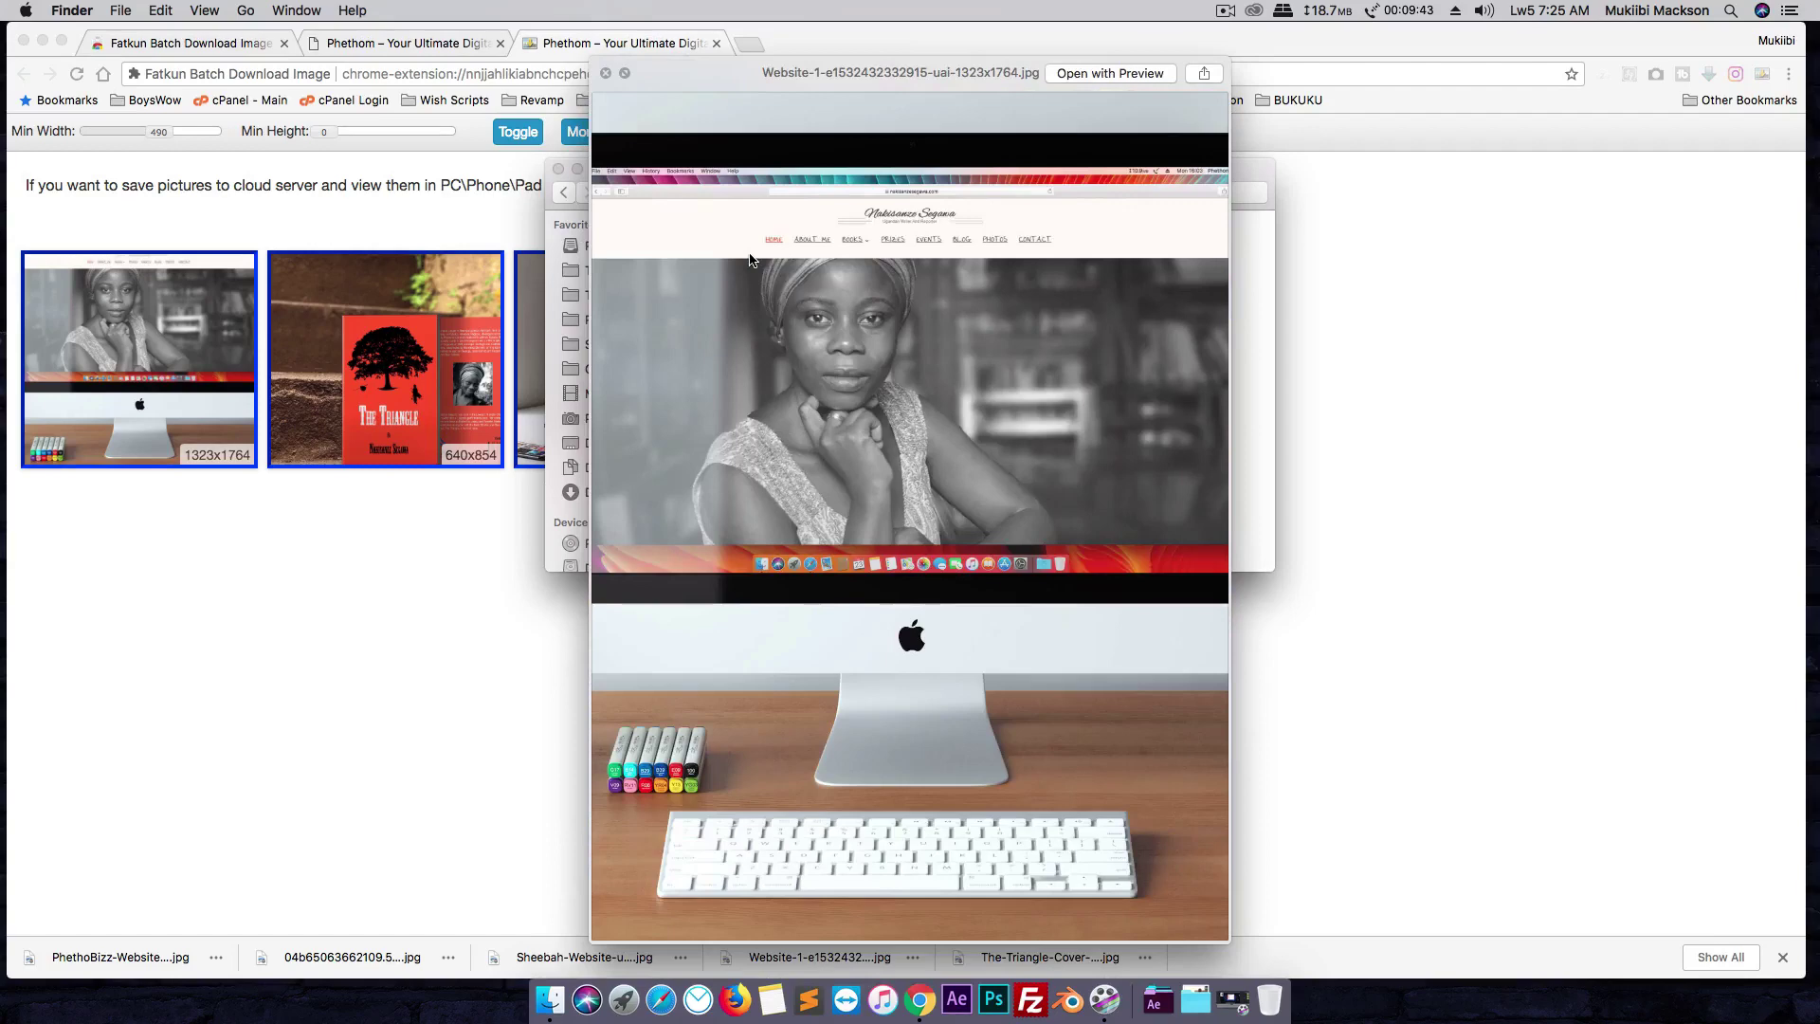
pyautogui.press('space')
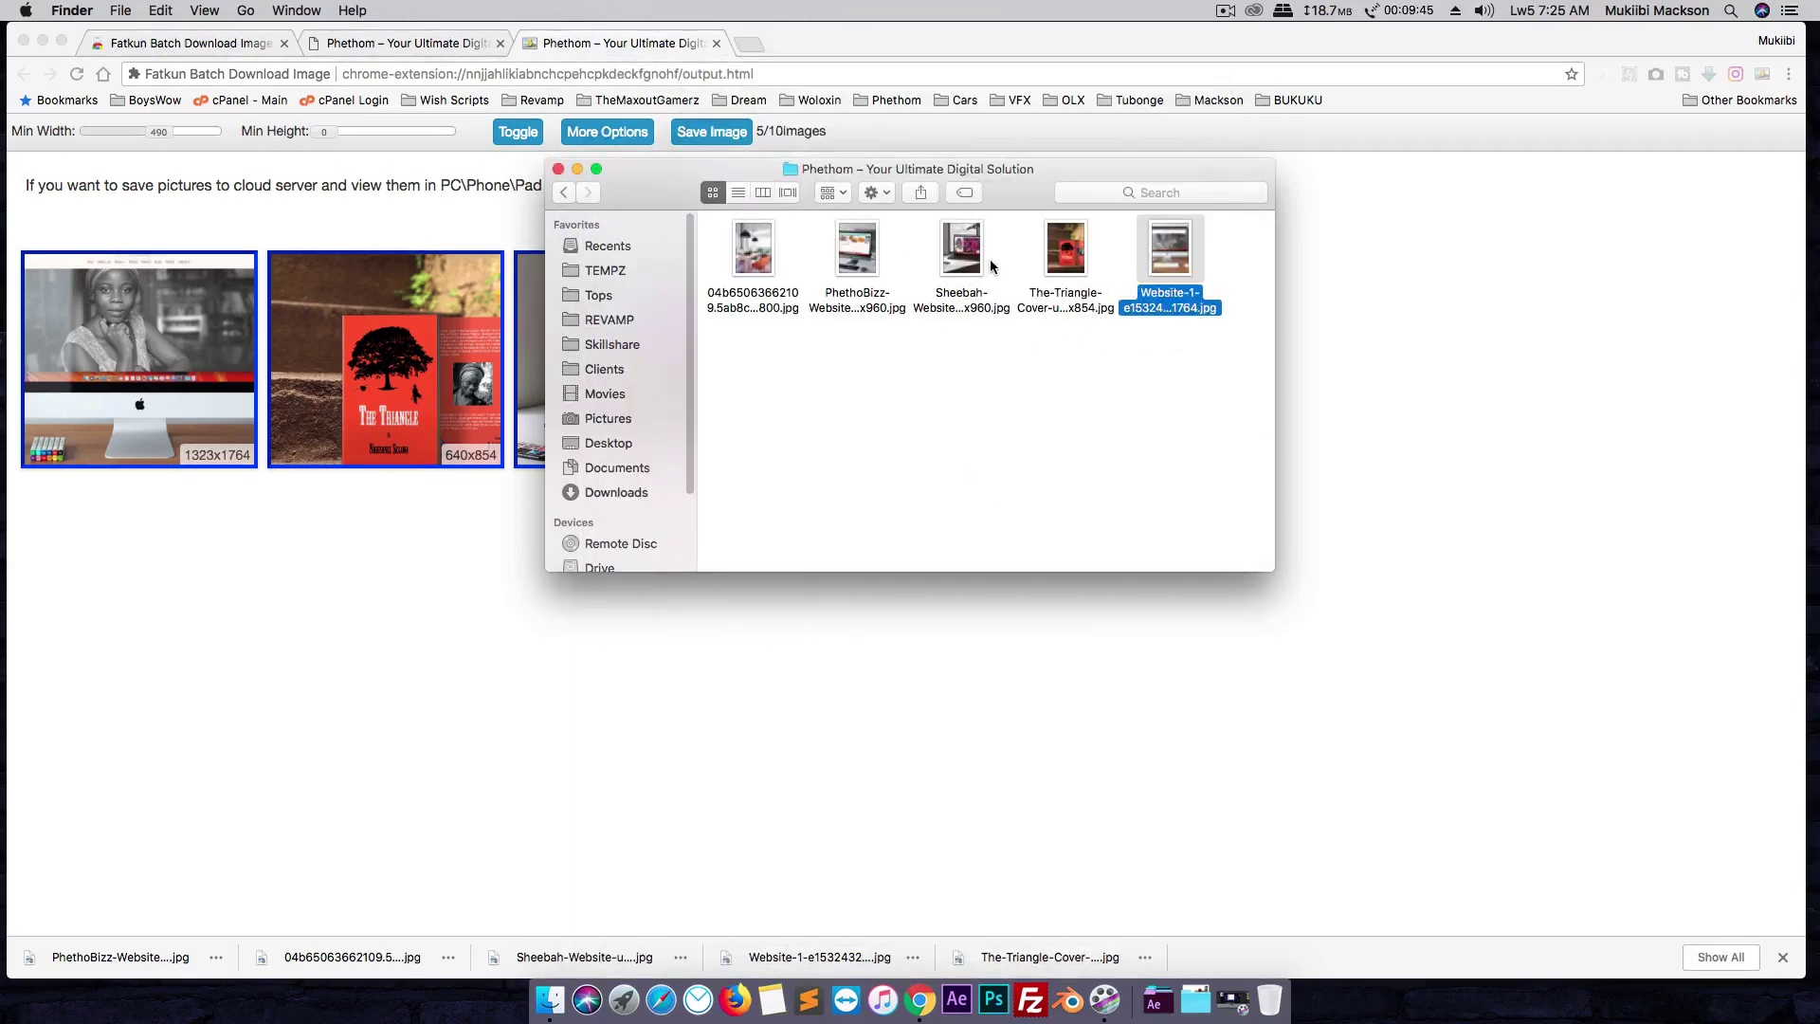
# - Close the Finder window to return to Fatkun's results page showing the five kept images
pyautogui.click(558, 169)
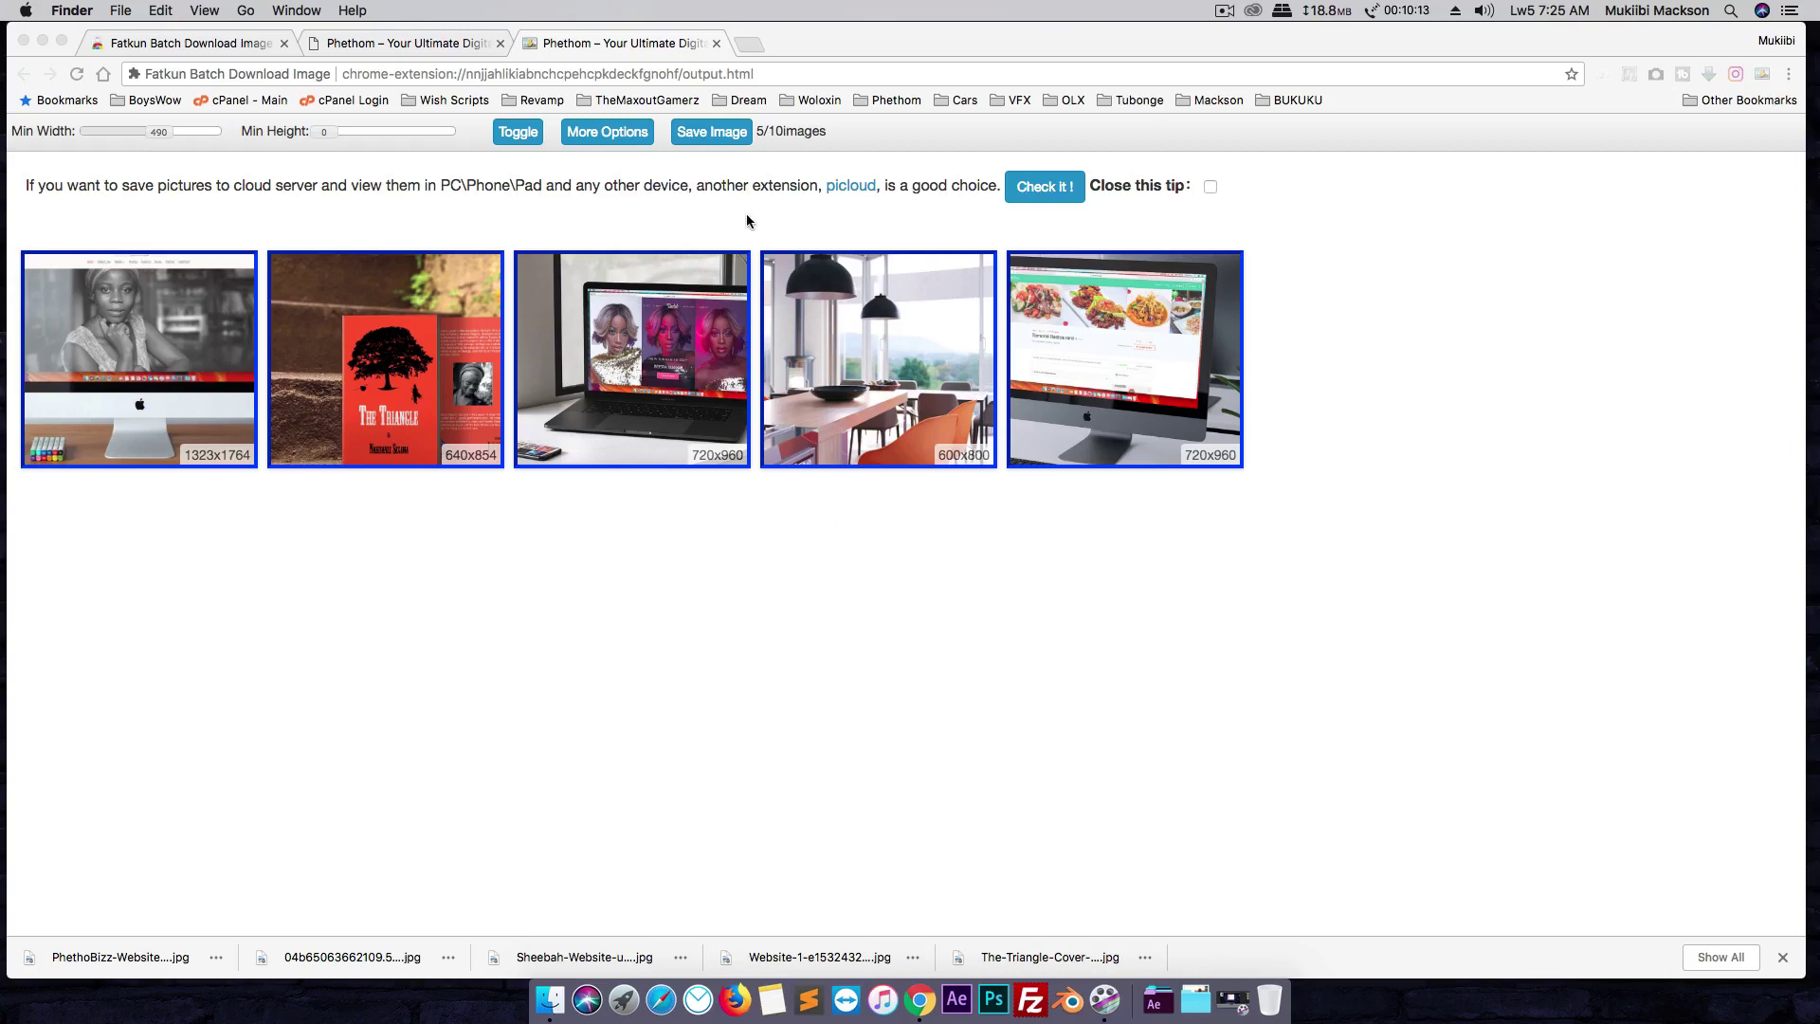
# - On the phethom.com tab, go to WORKS and open the FULL PORTFOLIO 'Our Works' page
pyautogui.click(455, 43)
pyautogui.scroll(-1, 879, 519)
pyautogui.scroll(-6, 880, 519)
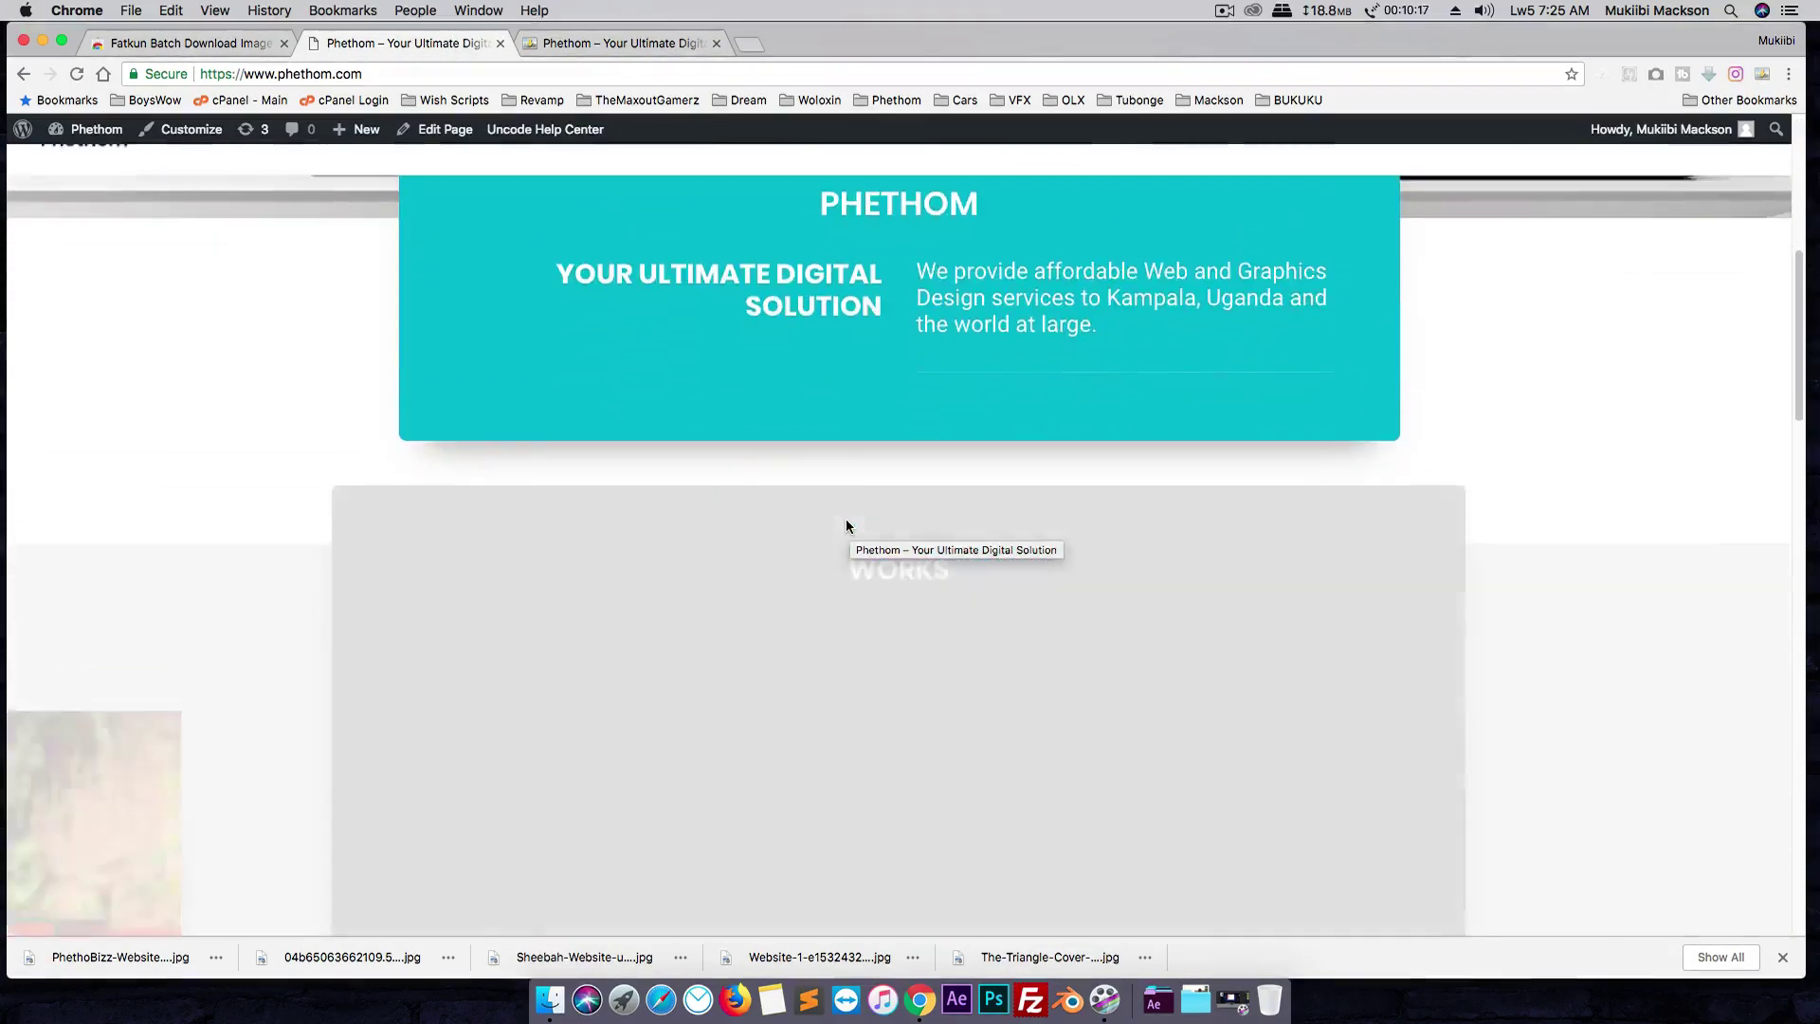
pyautogui.scroll(6, 845, 528)
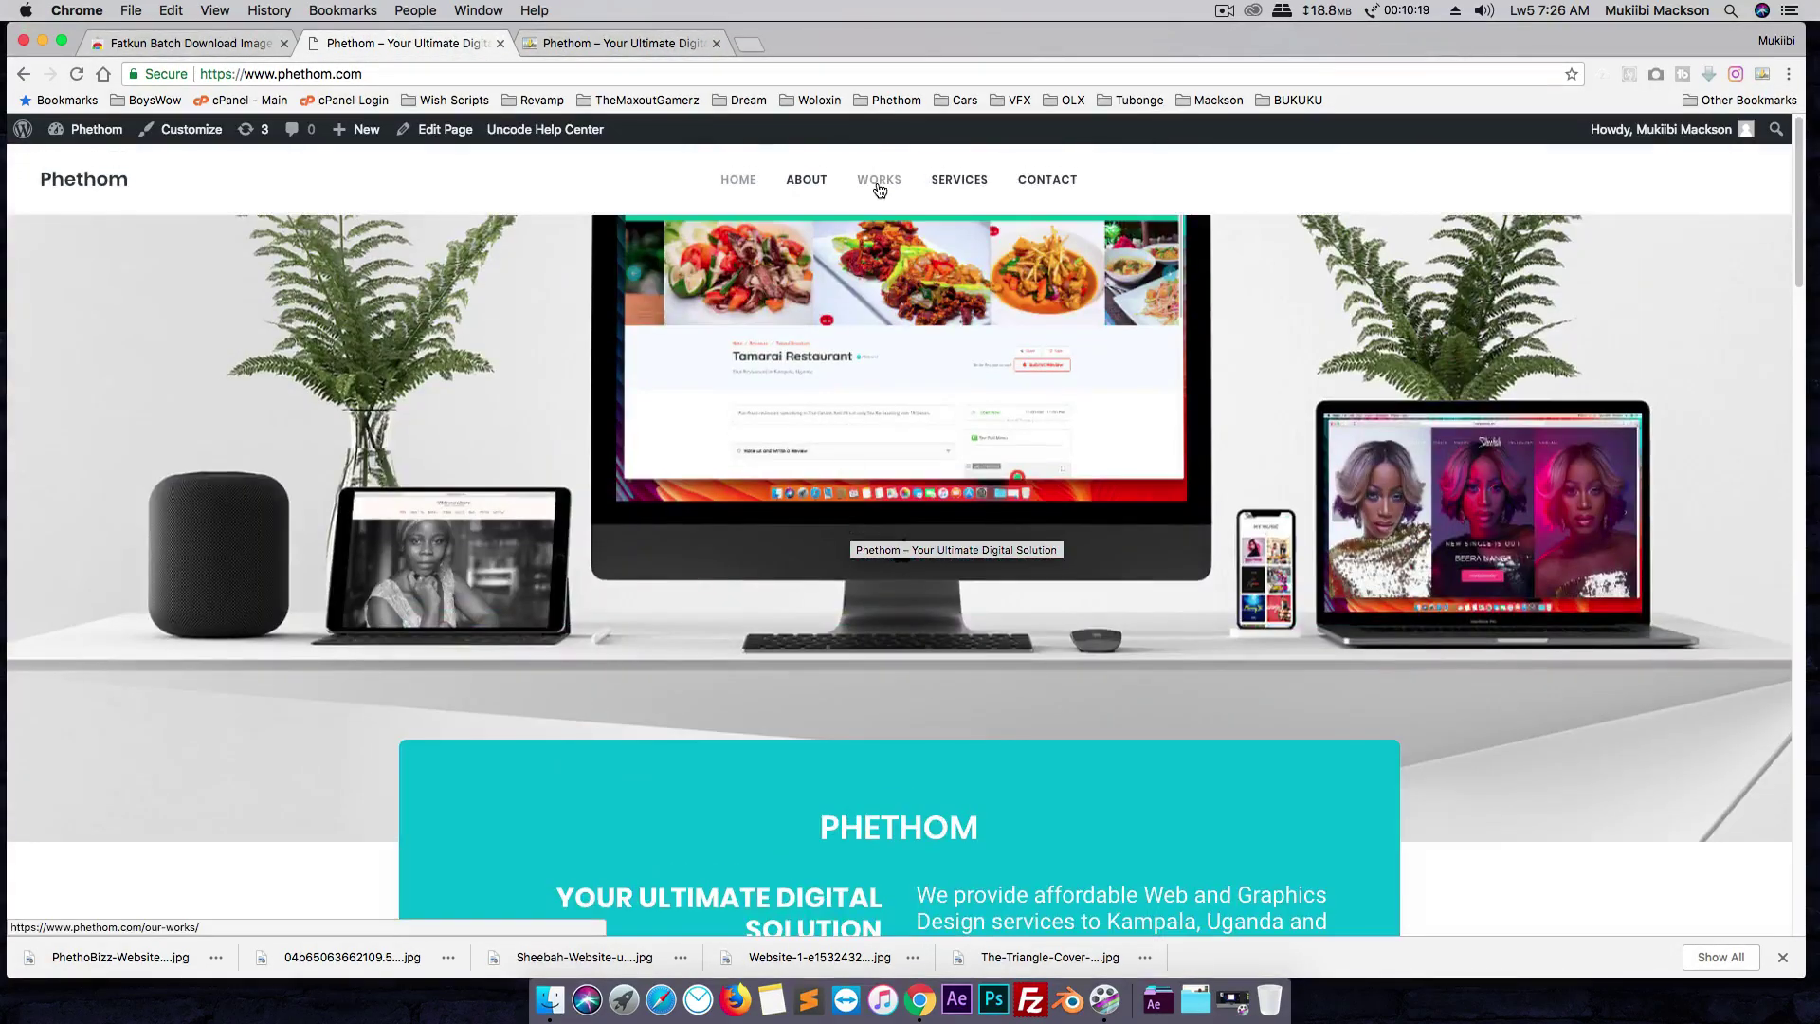
pyautogui.click(875, 177)
pyautogui.scroll(-7, 864, 671)
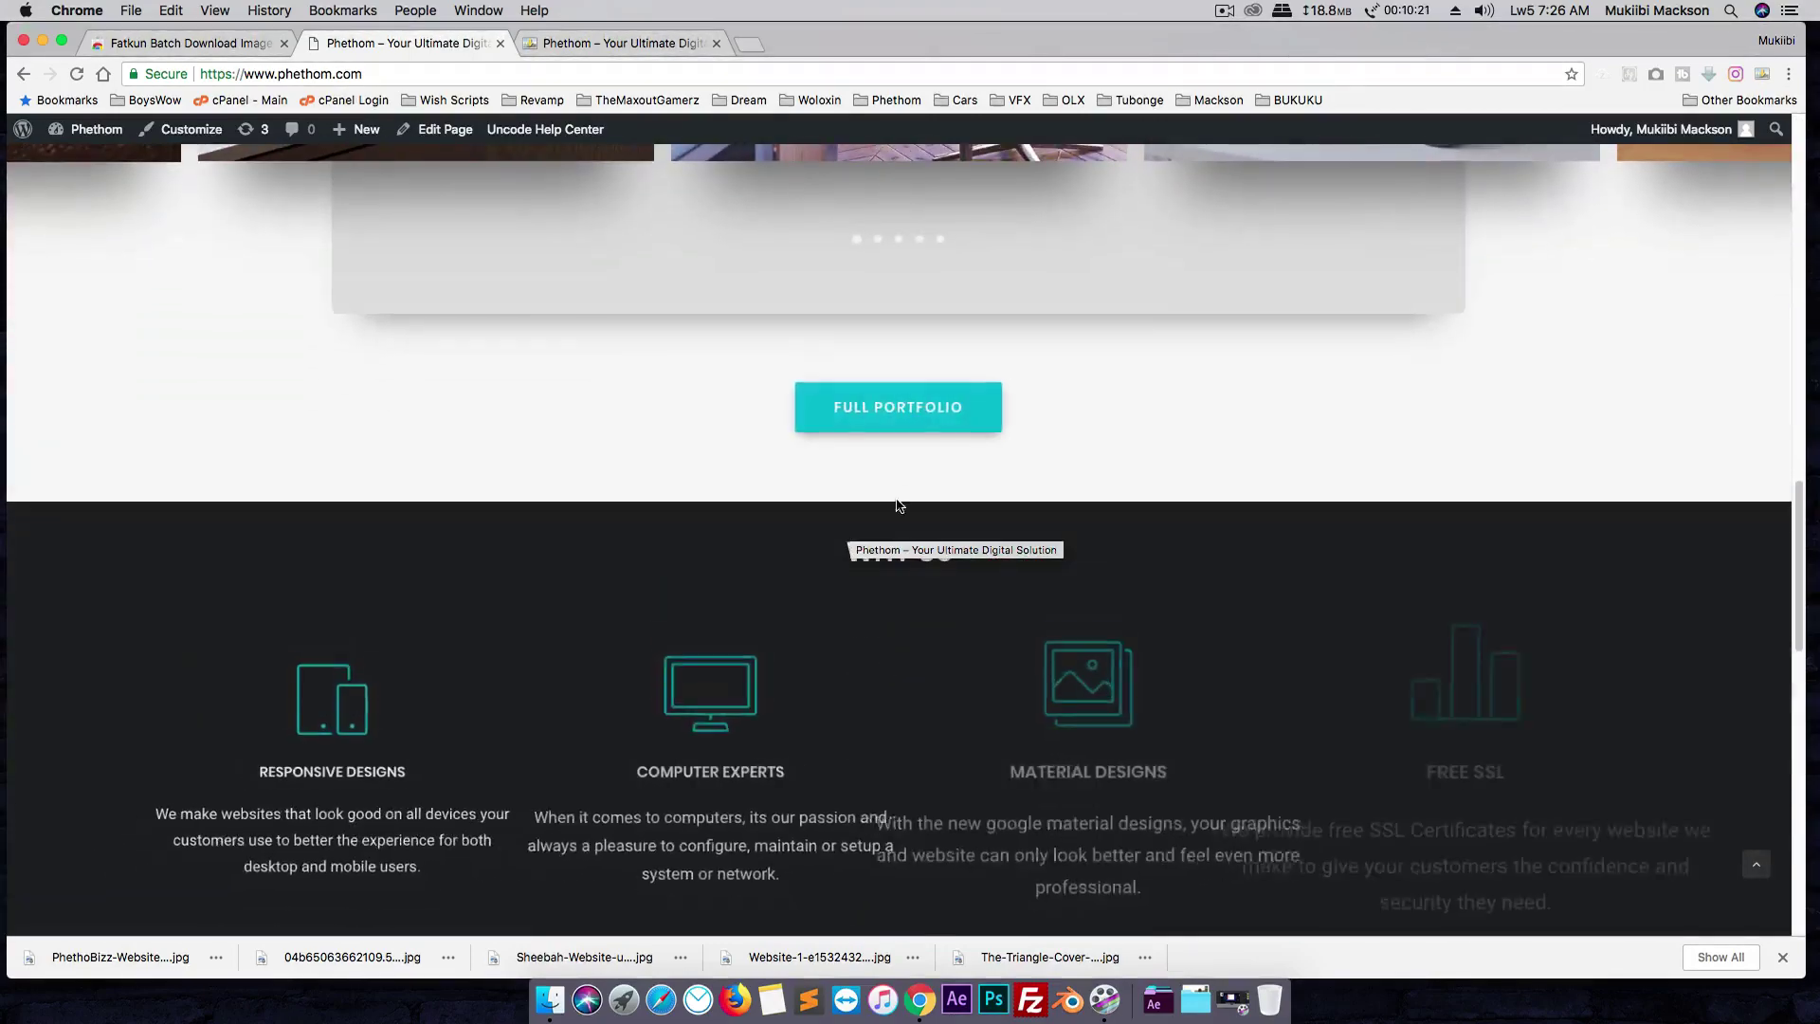
pyautogui.click(878, 422)
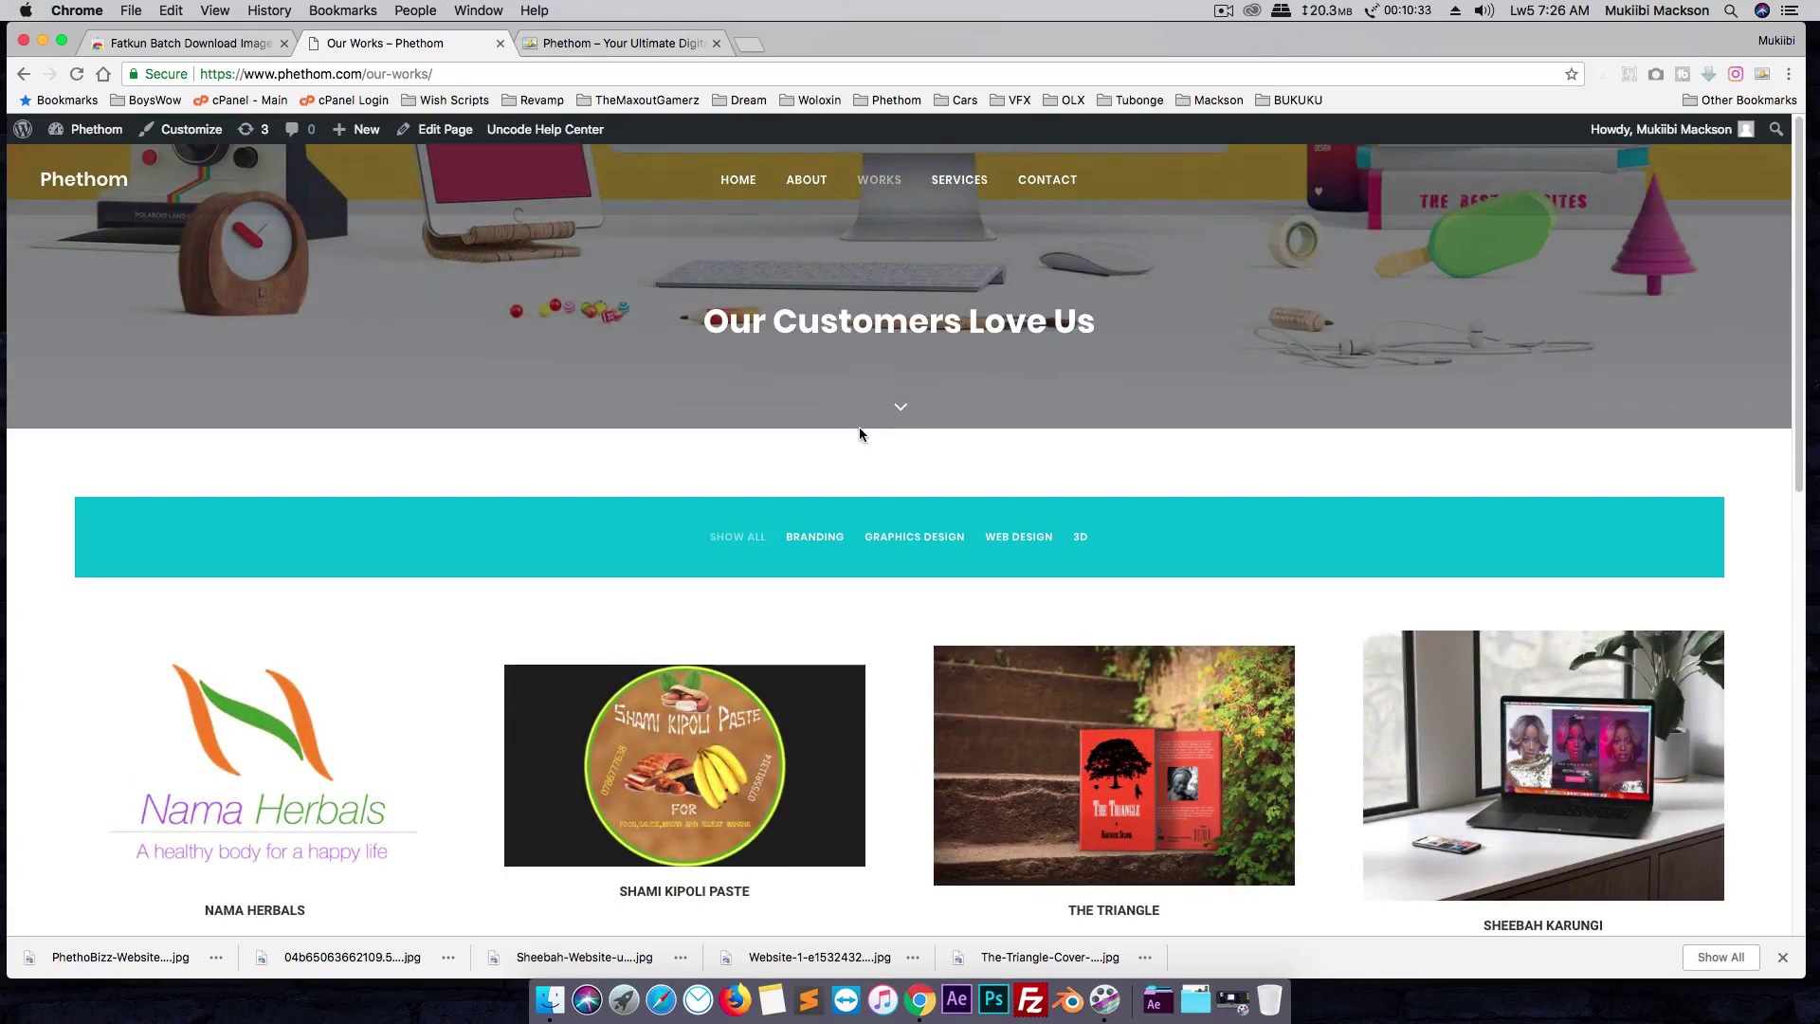
# - Open The Triangle entry from the Our Works portfolio page
pyautogui.scroll(-5, 841, 511)
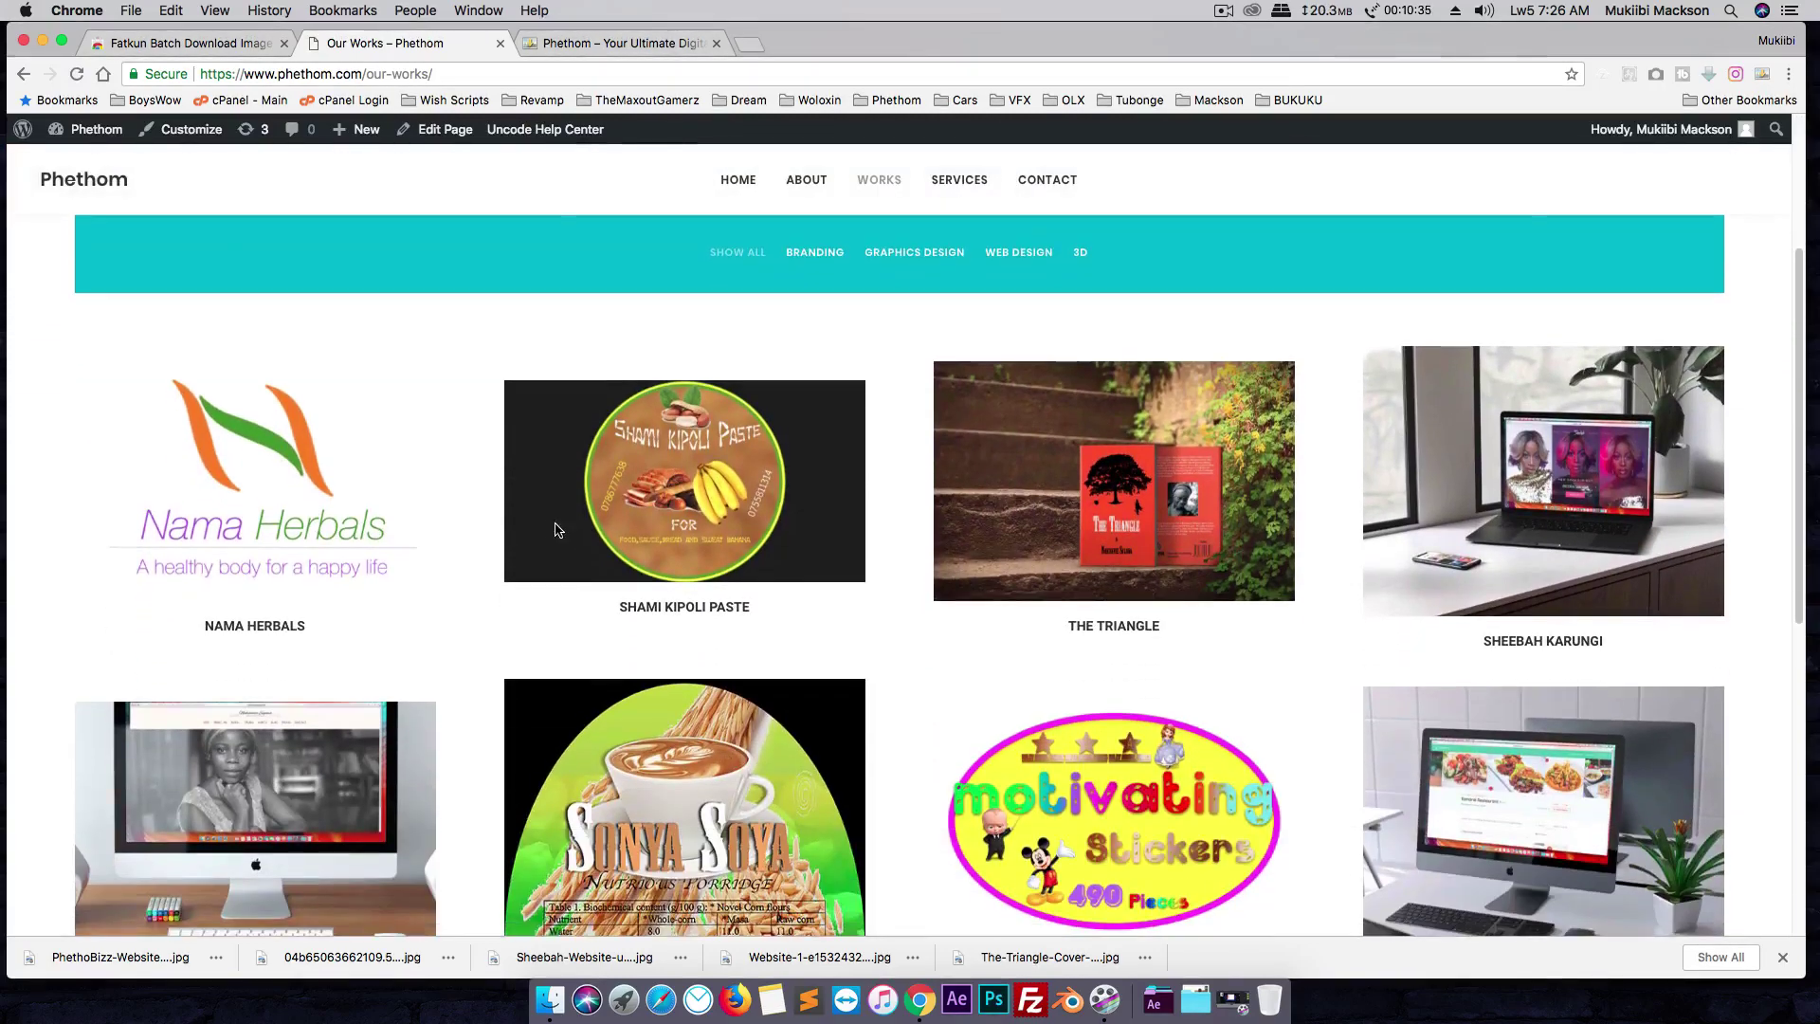
pyautogui.scroll(-4, 1135, 529)
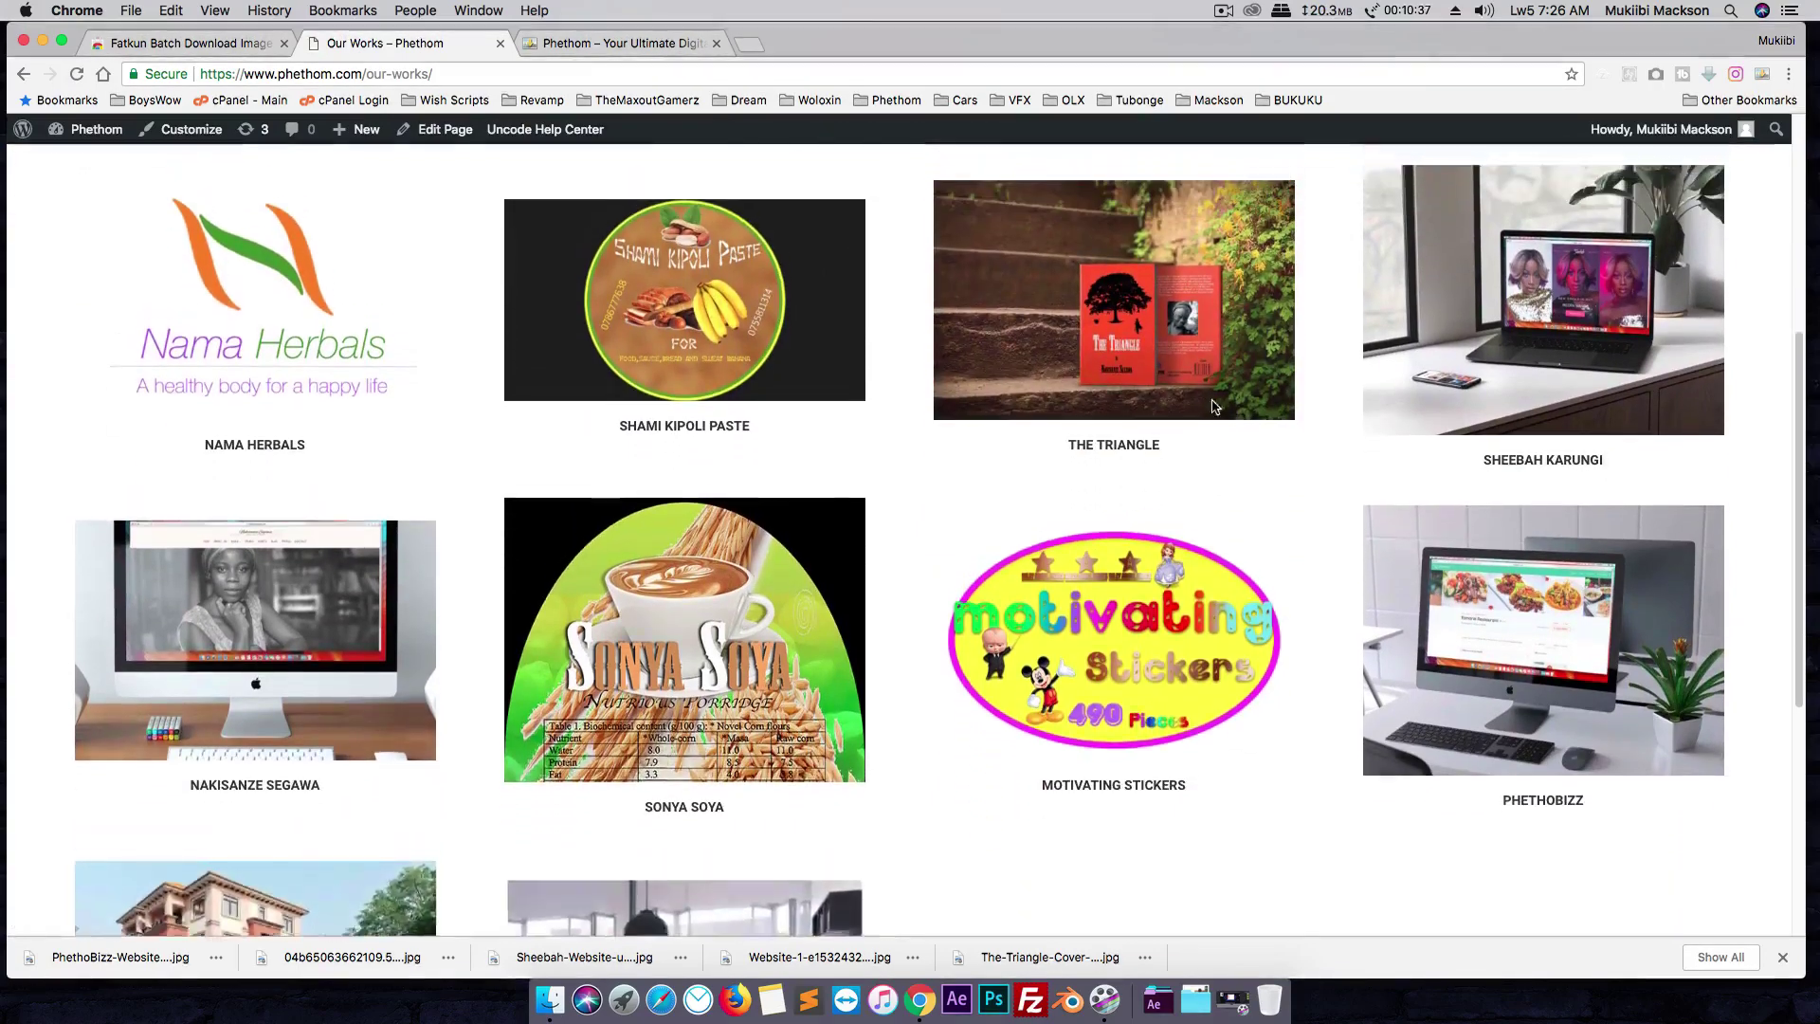
pyautogui.scroll(3, 1135, 529)
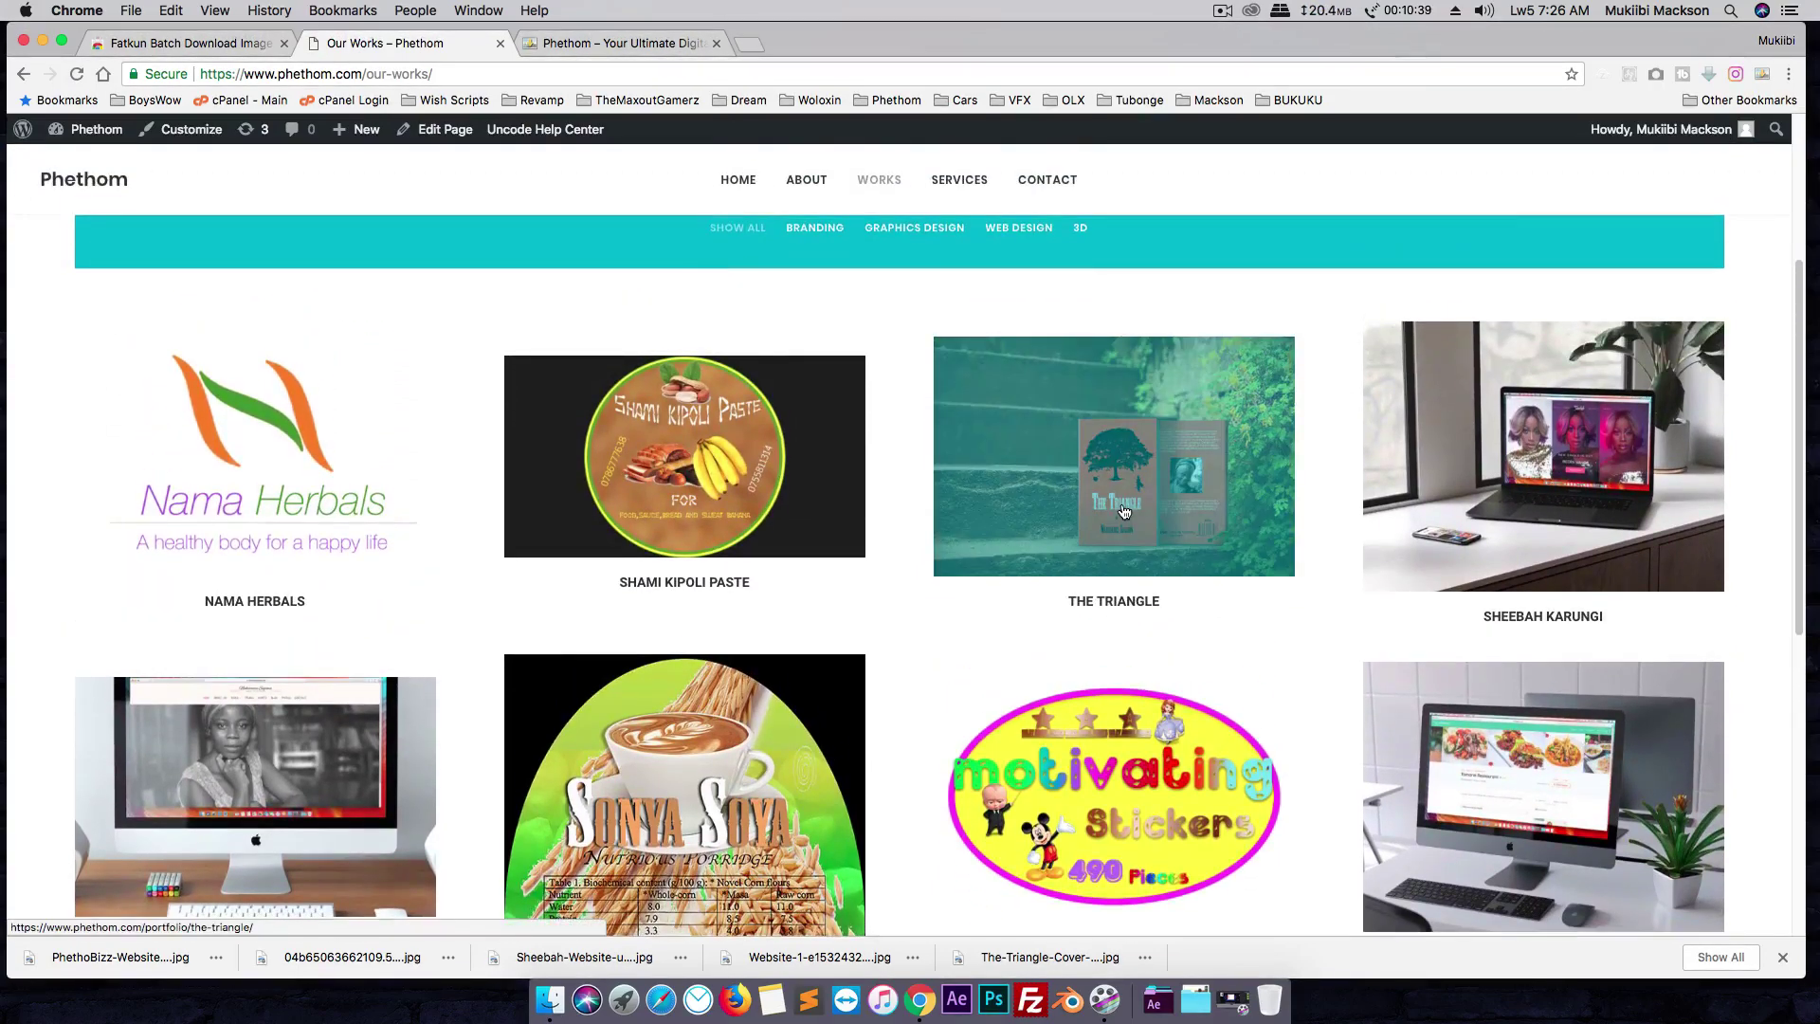
pyautogui.click(1126, 520)
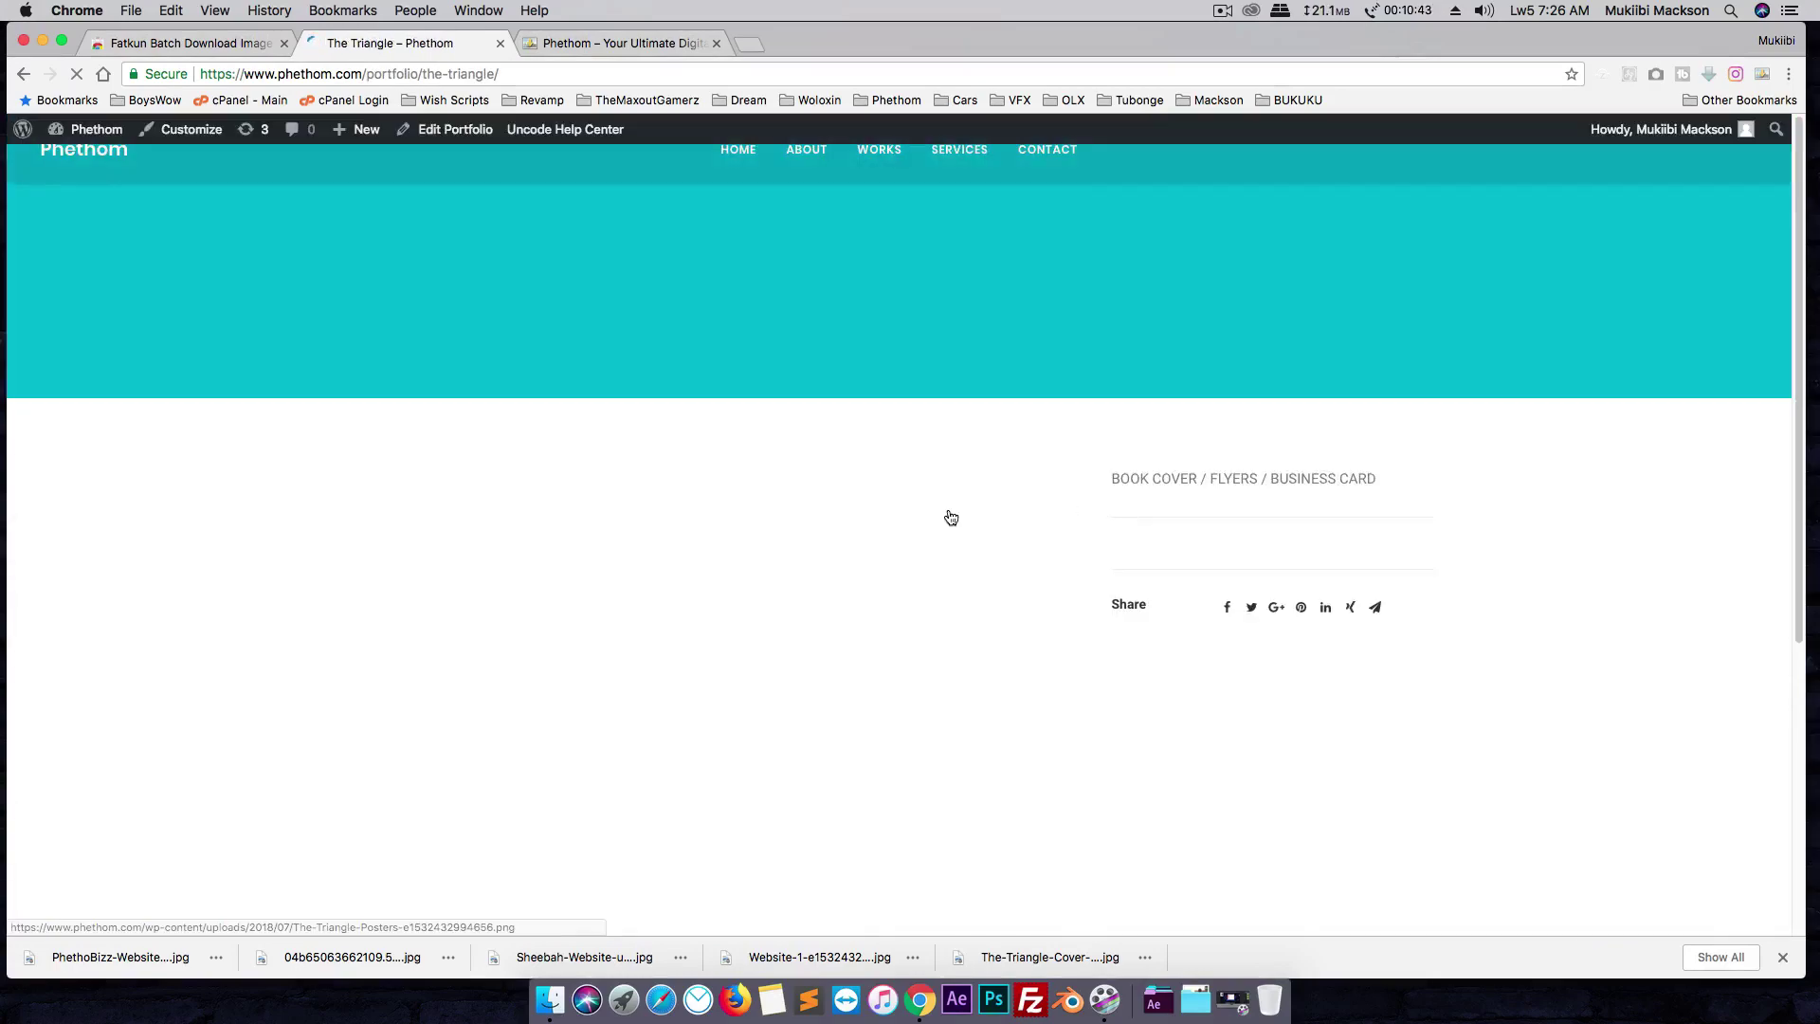
pyautogui.scroll(-3, 942, 508)
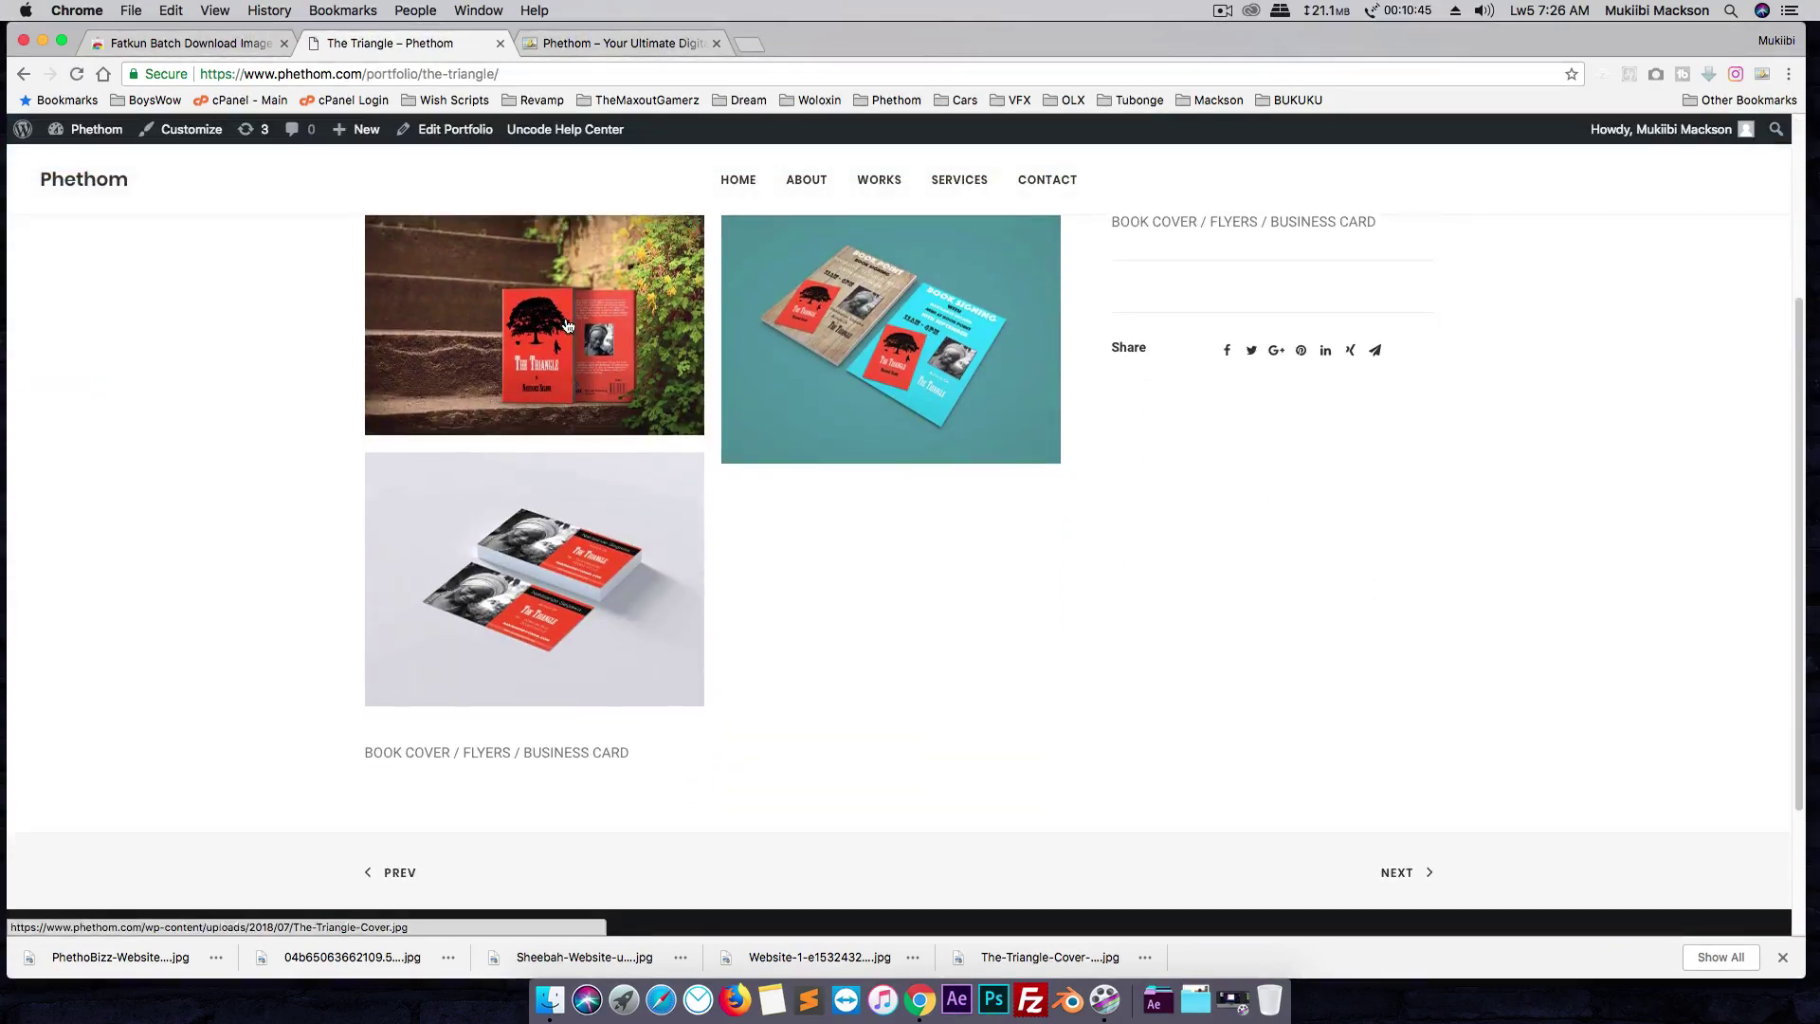
# - View The Triangle's book cover, book-signing flyers and business cards full size, then close the viewer
pyautogui.click(516, 321)
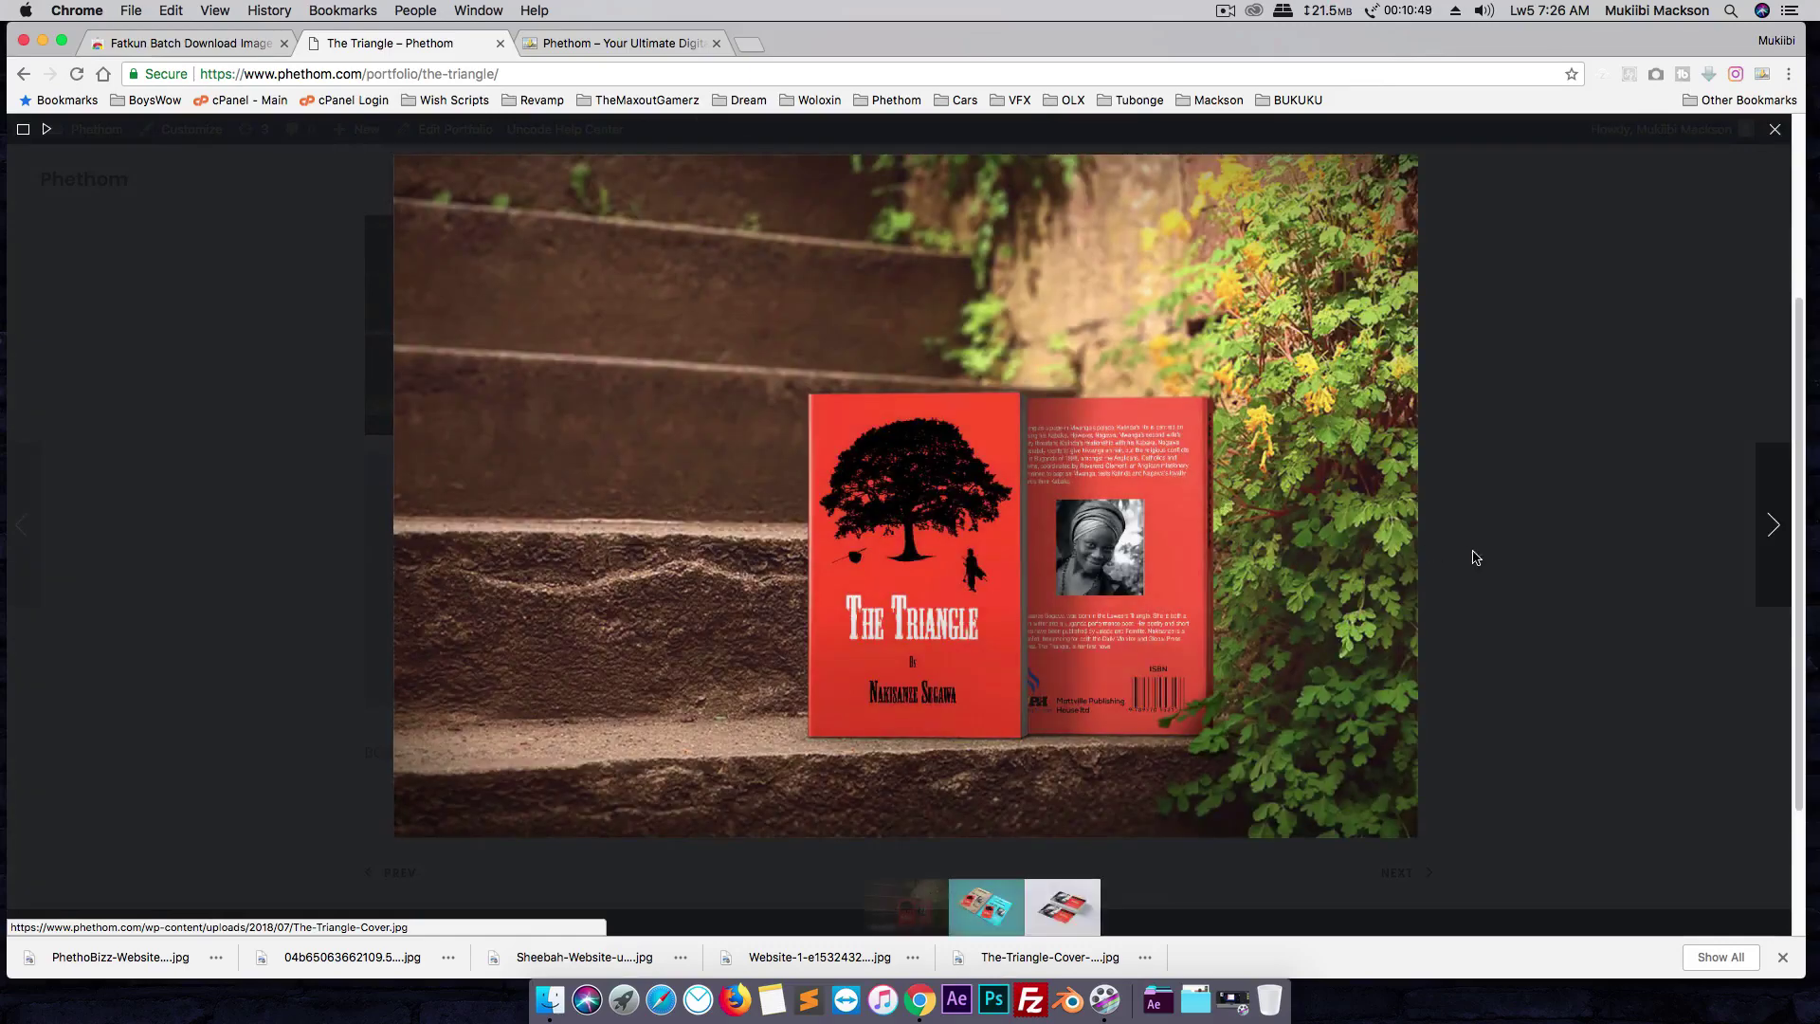
pyautogui.click(1773, 527)
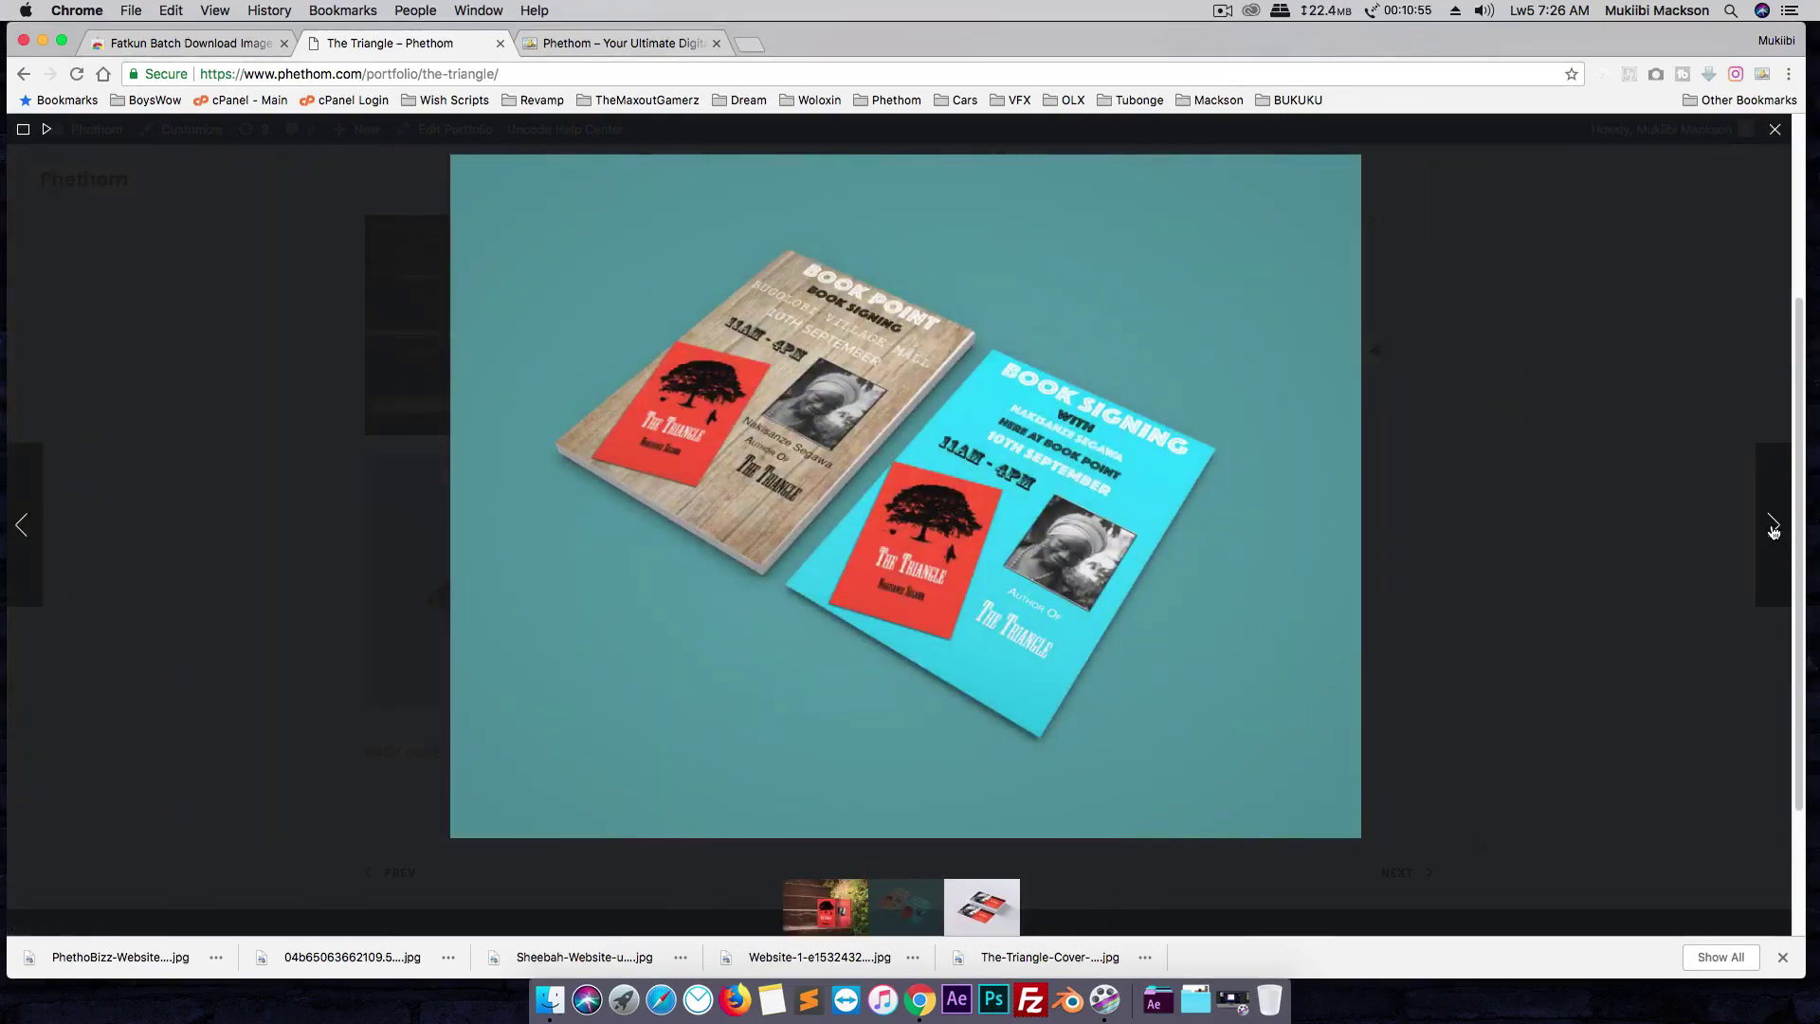
pyautogui.click(1772, 527)
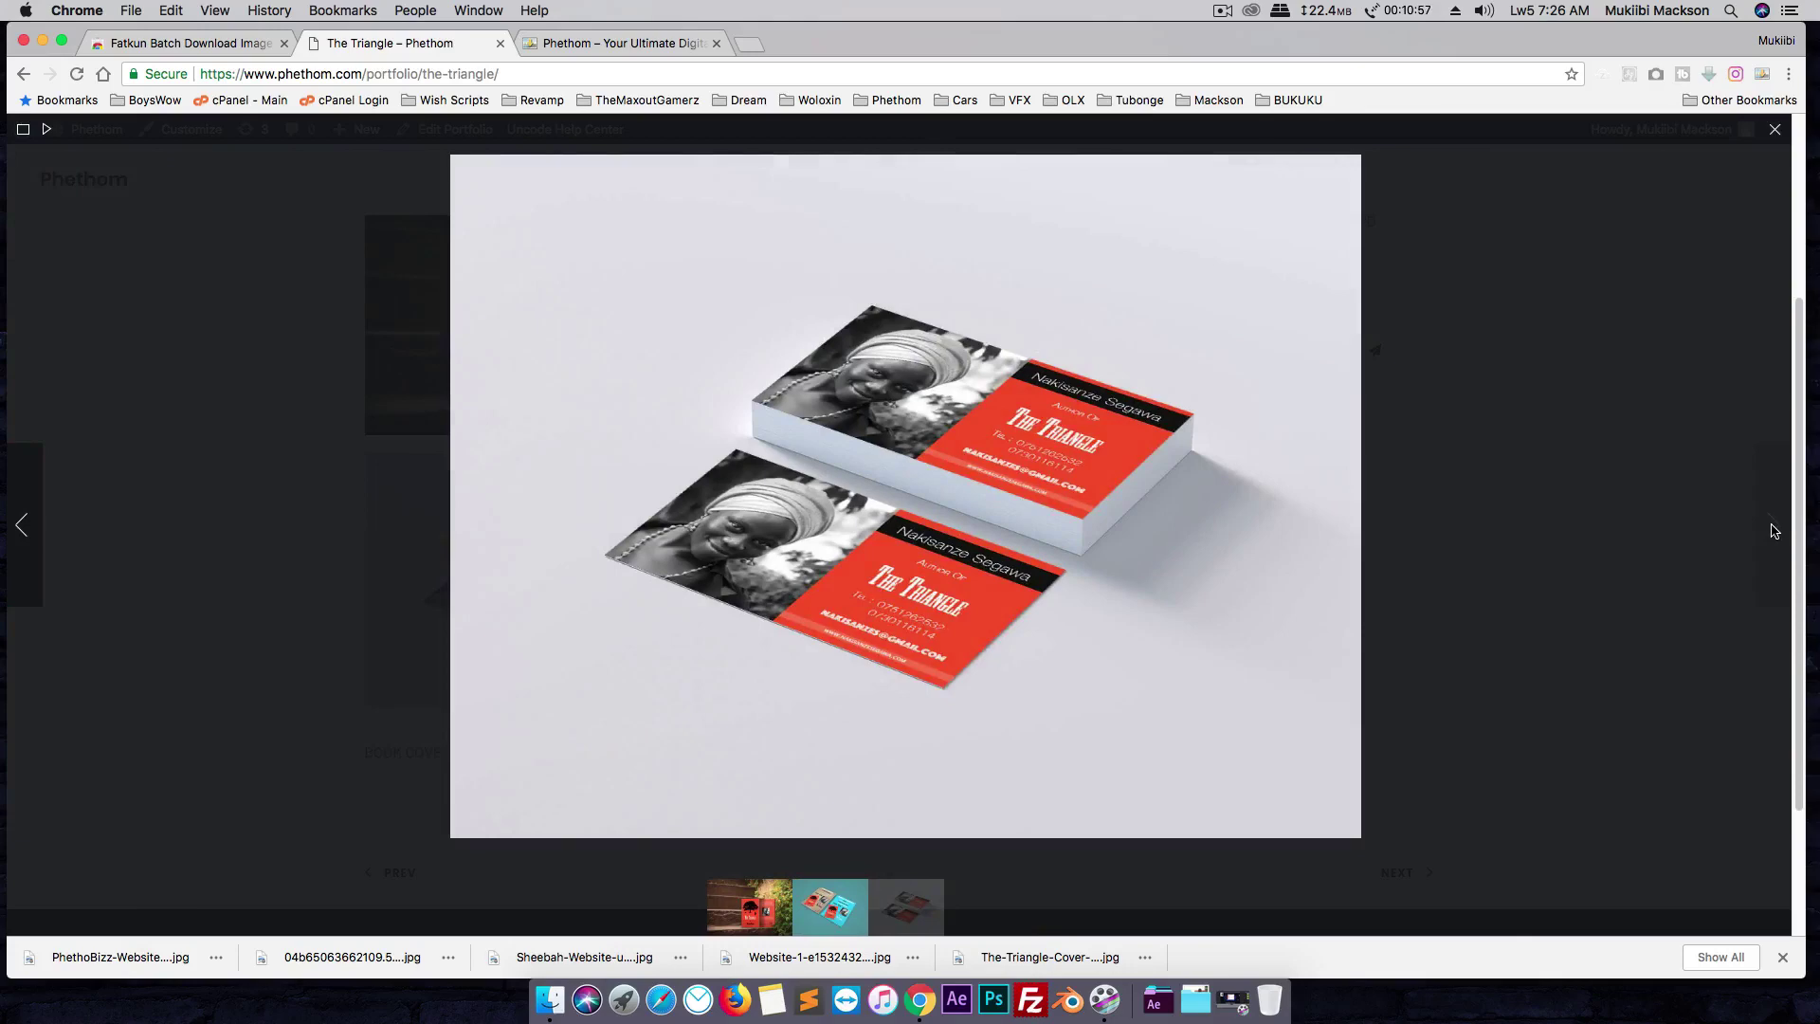
pyautogui.click(1775, 135)
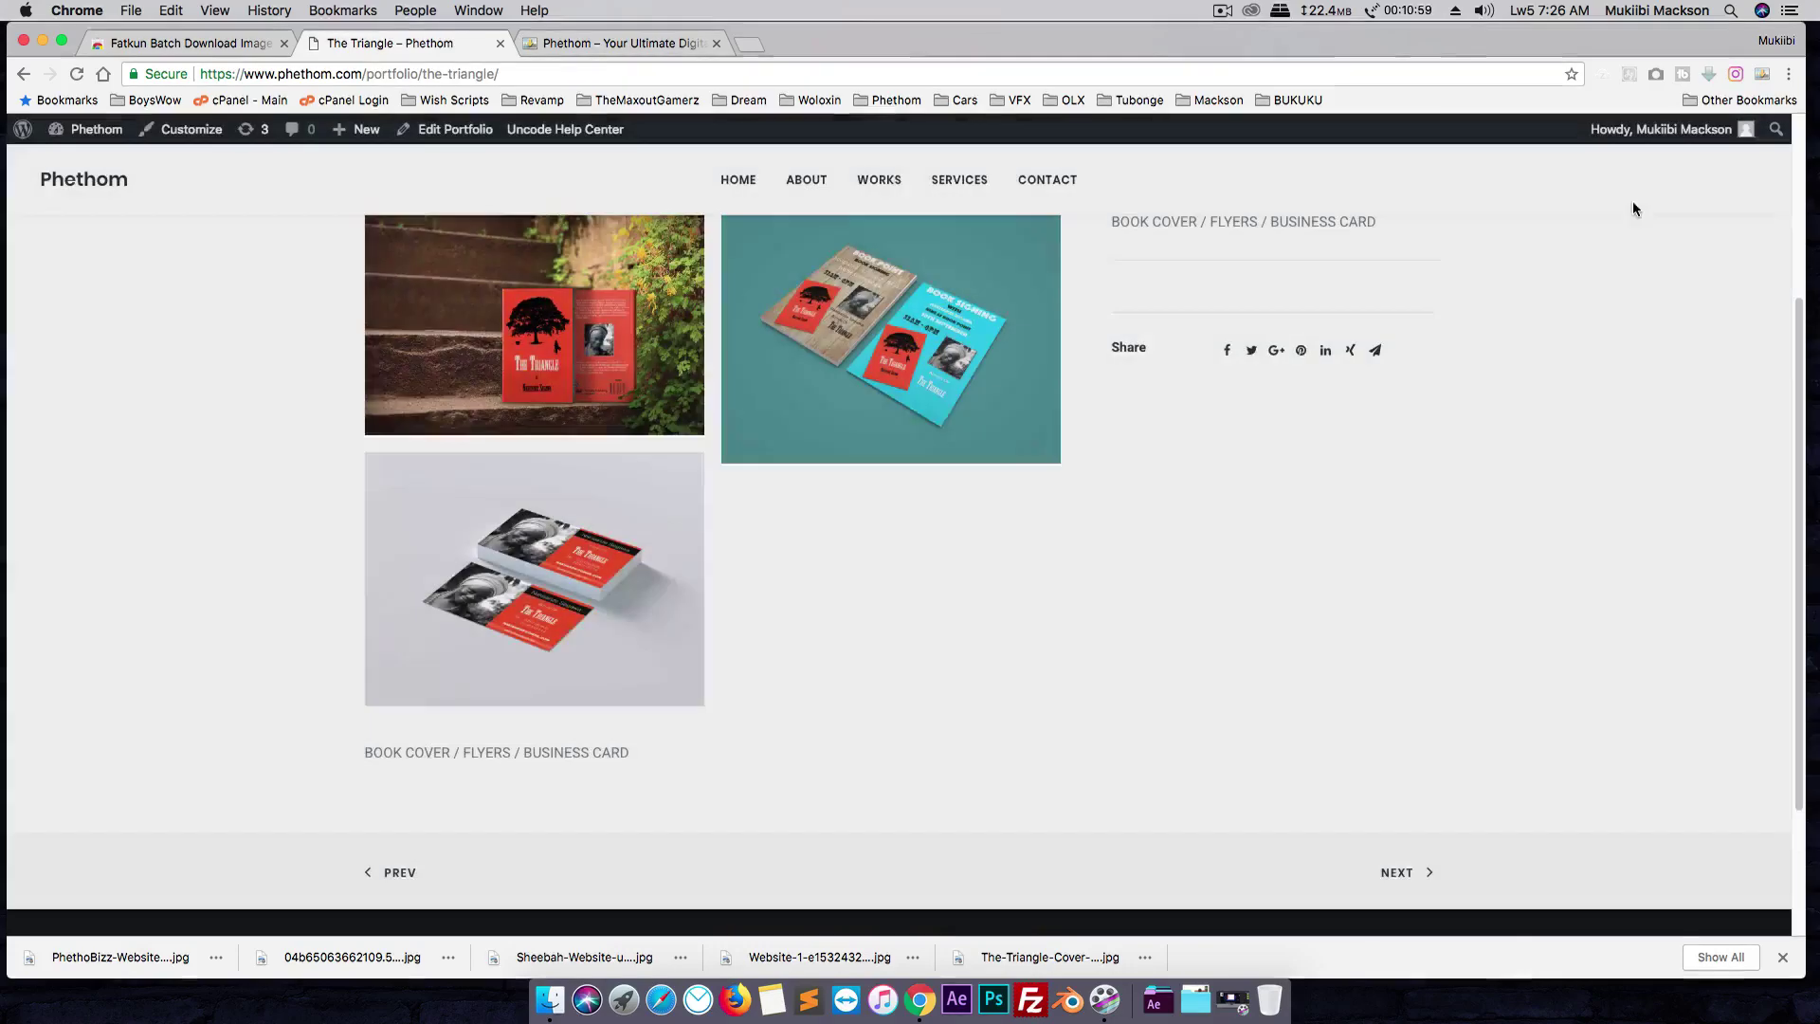
pyautogui.scroll(3, 985, 445)
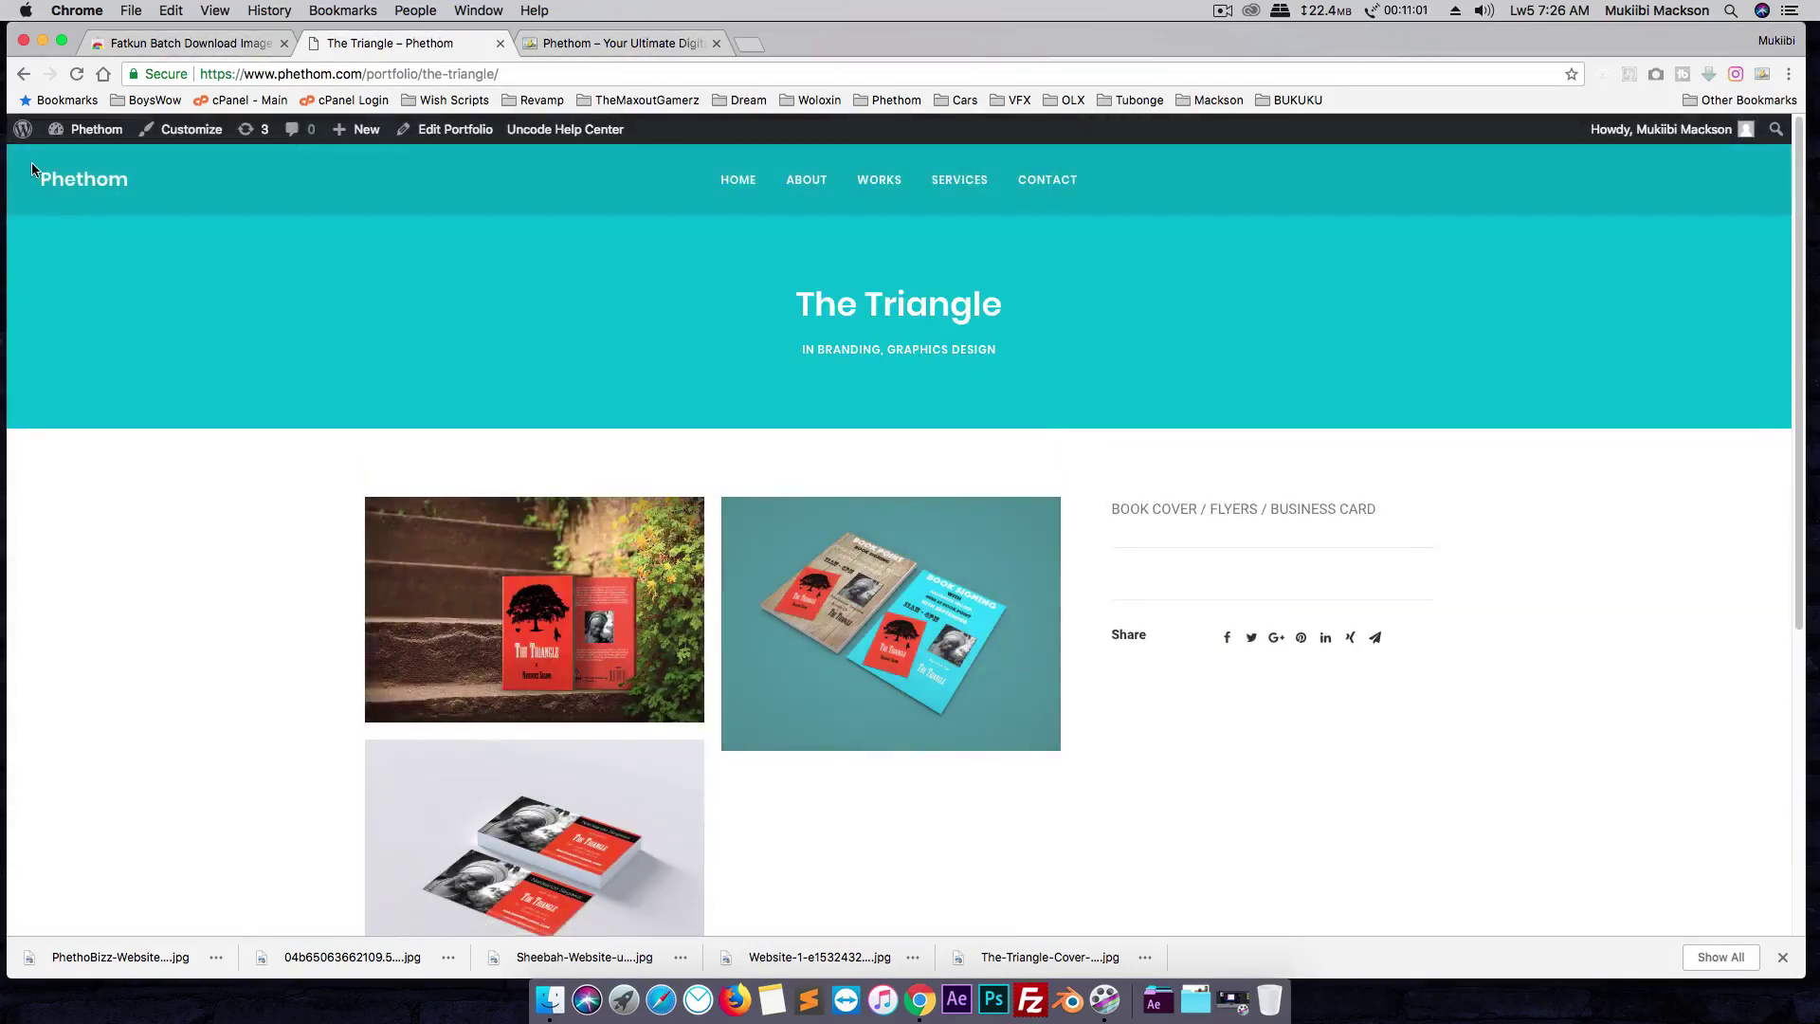
# - Return to the Our Works page and open the singer's website project entry
pyautogui.click(879, 179)
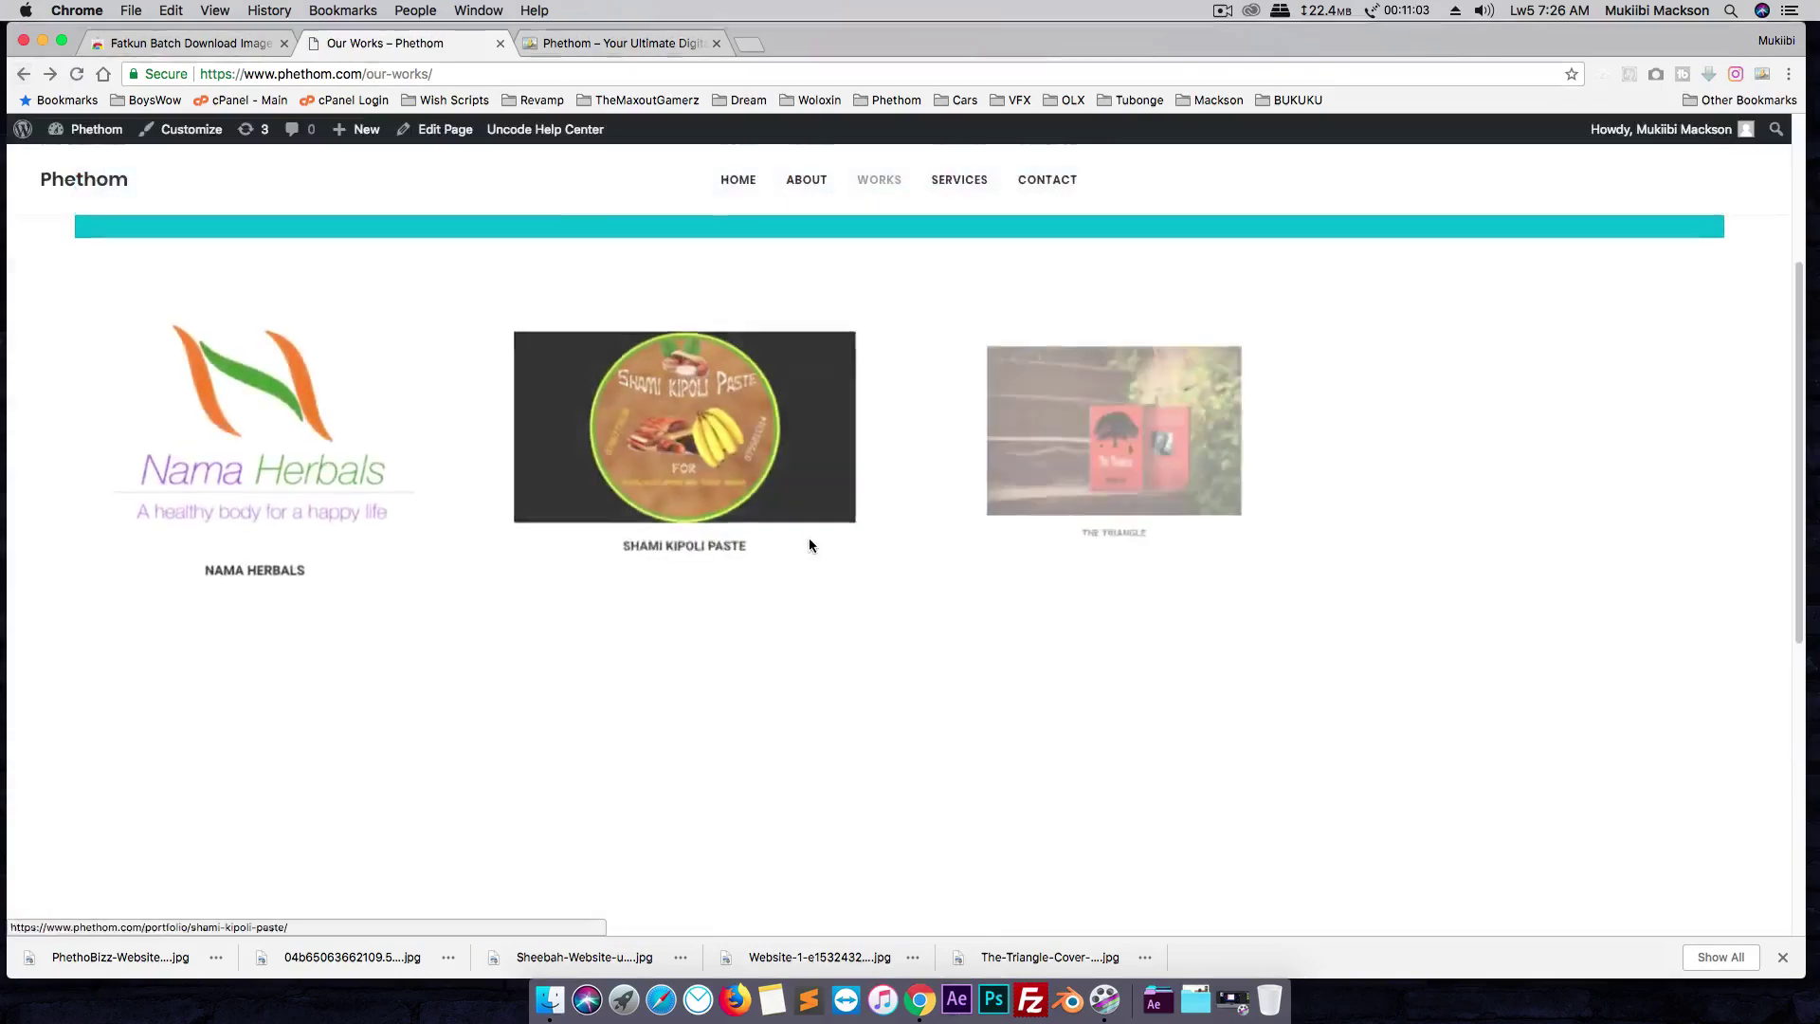
pyautogui.scroll(-3, 1493, 504)
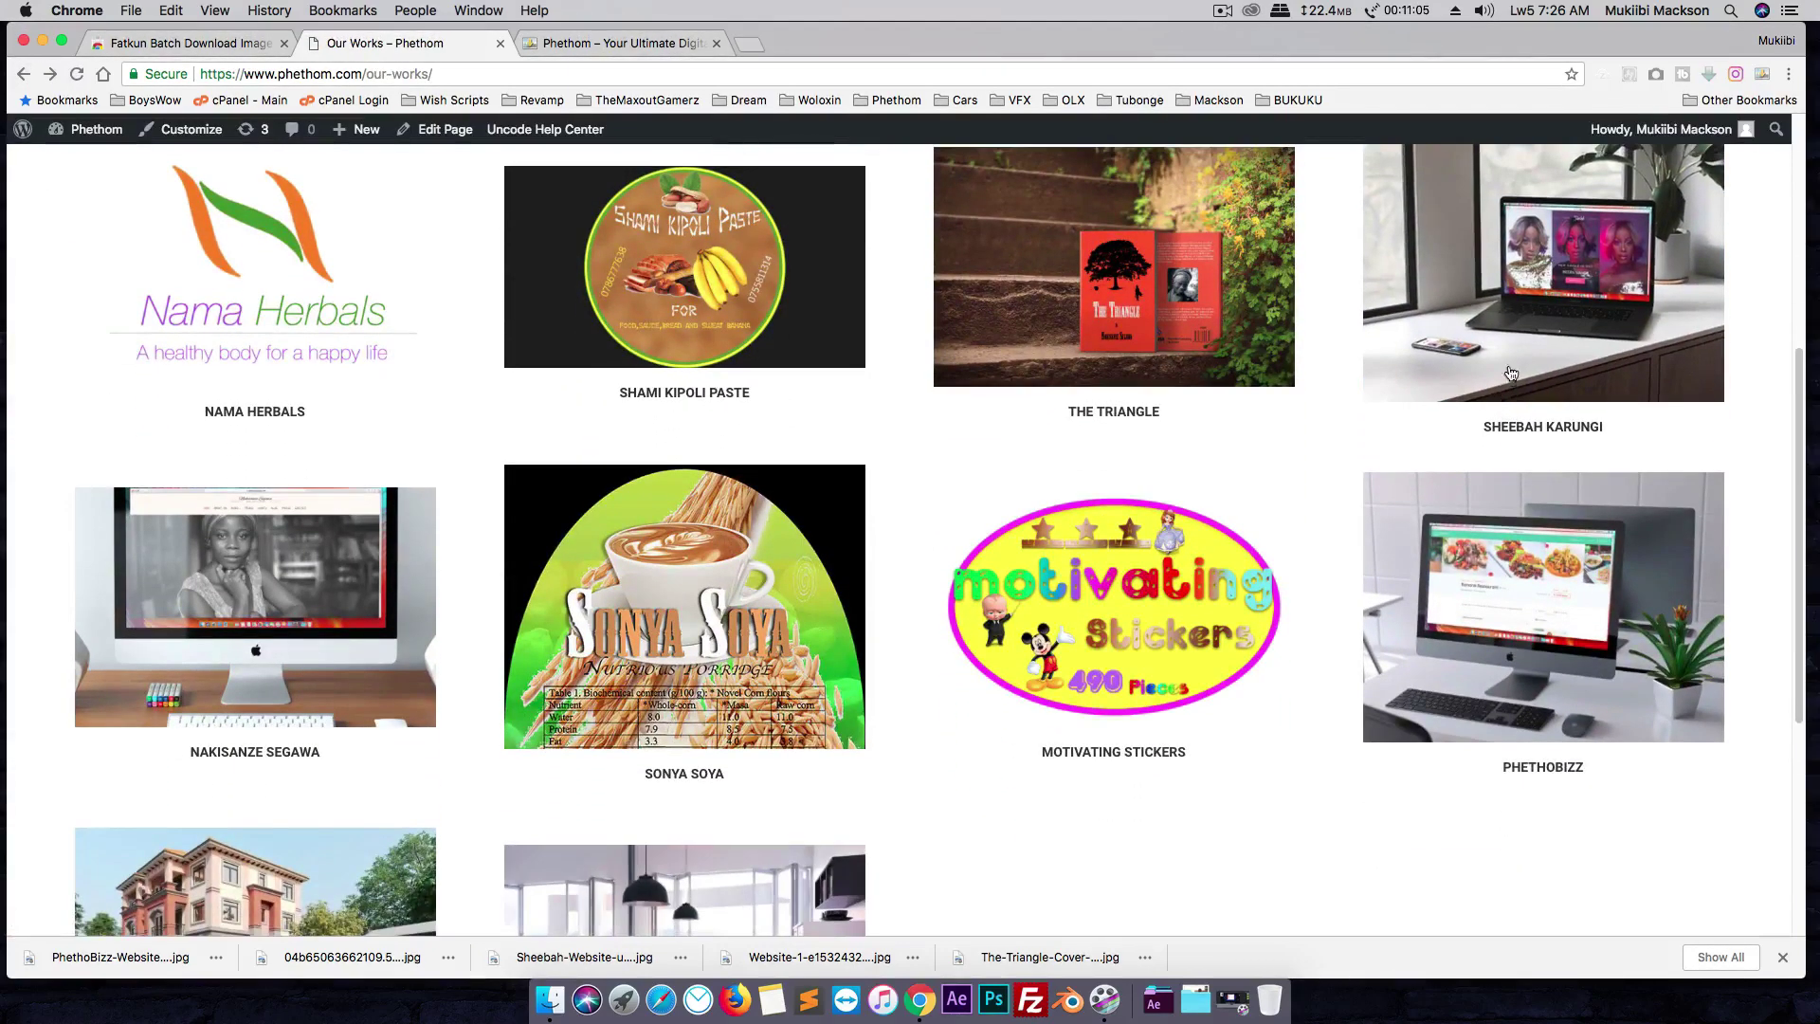
pyautogui.click(1525, 310)
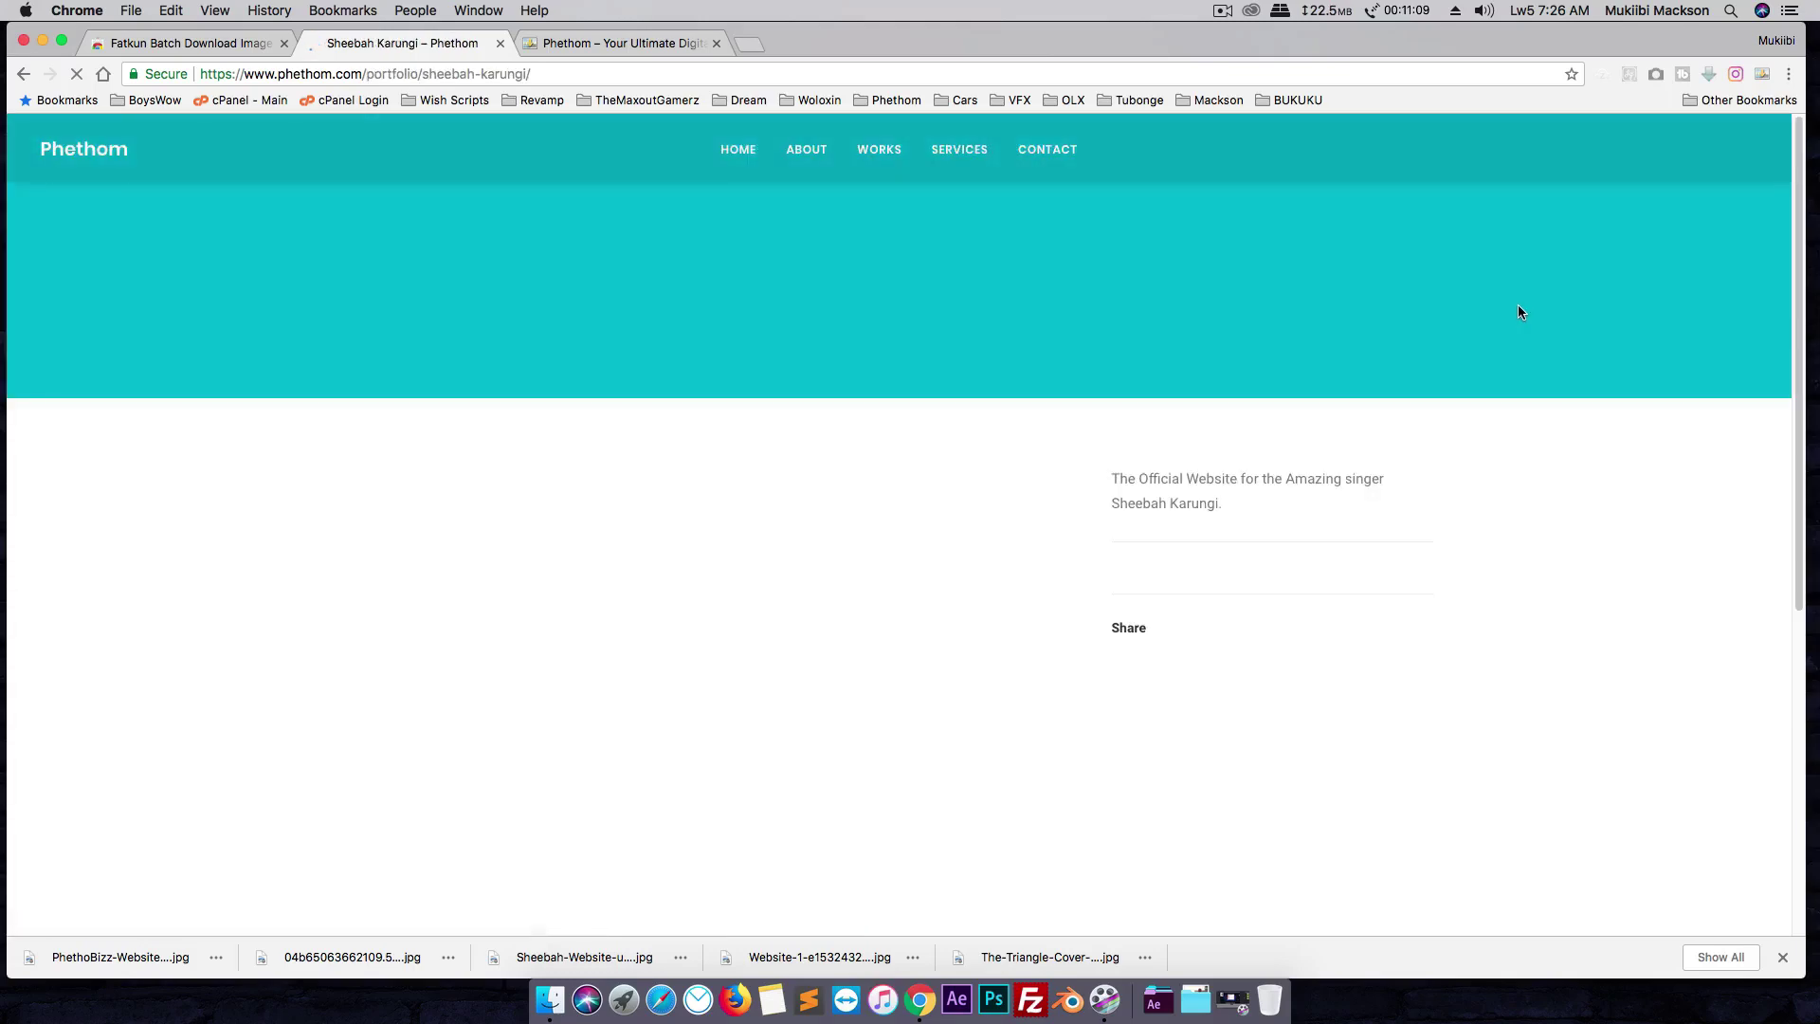
pyautogui.scroll(-3, 630, 784)
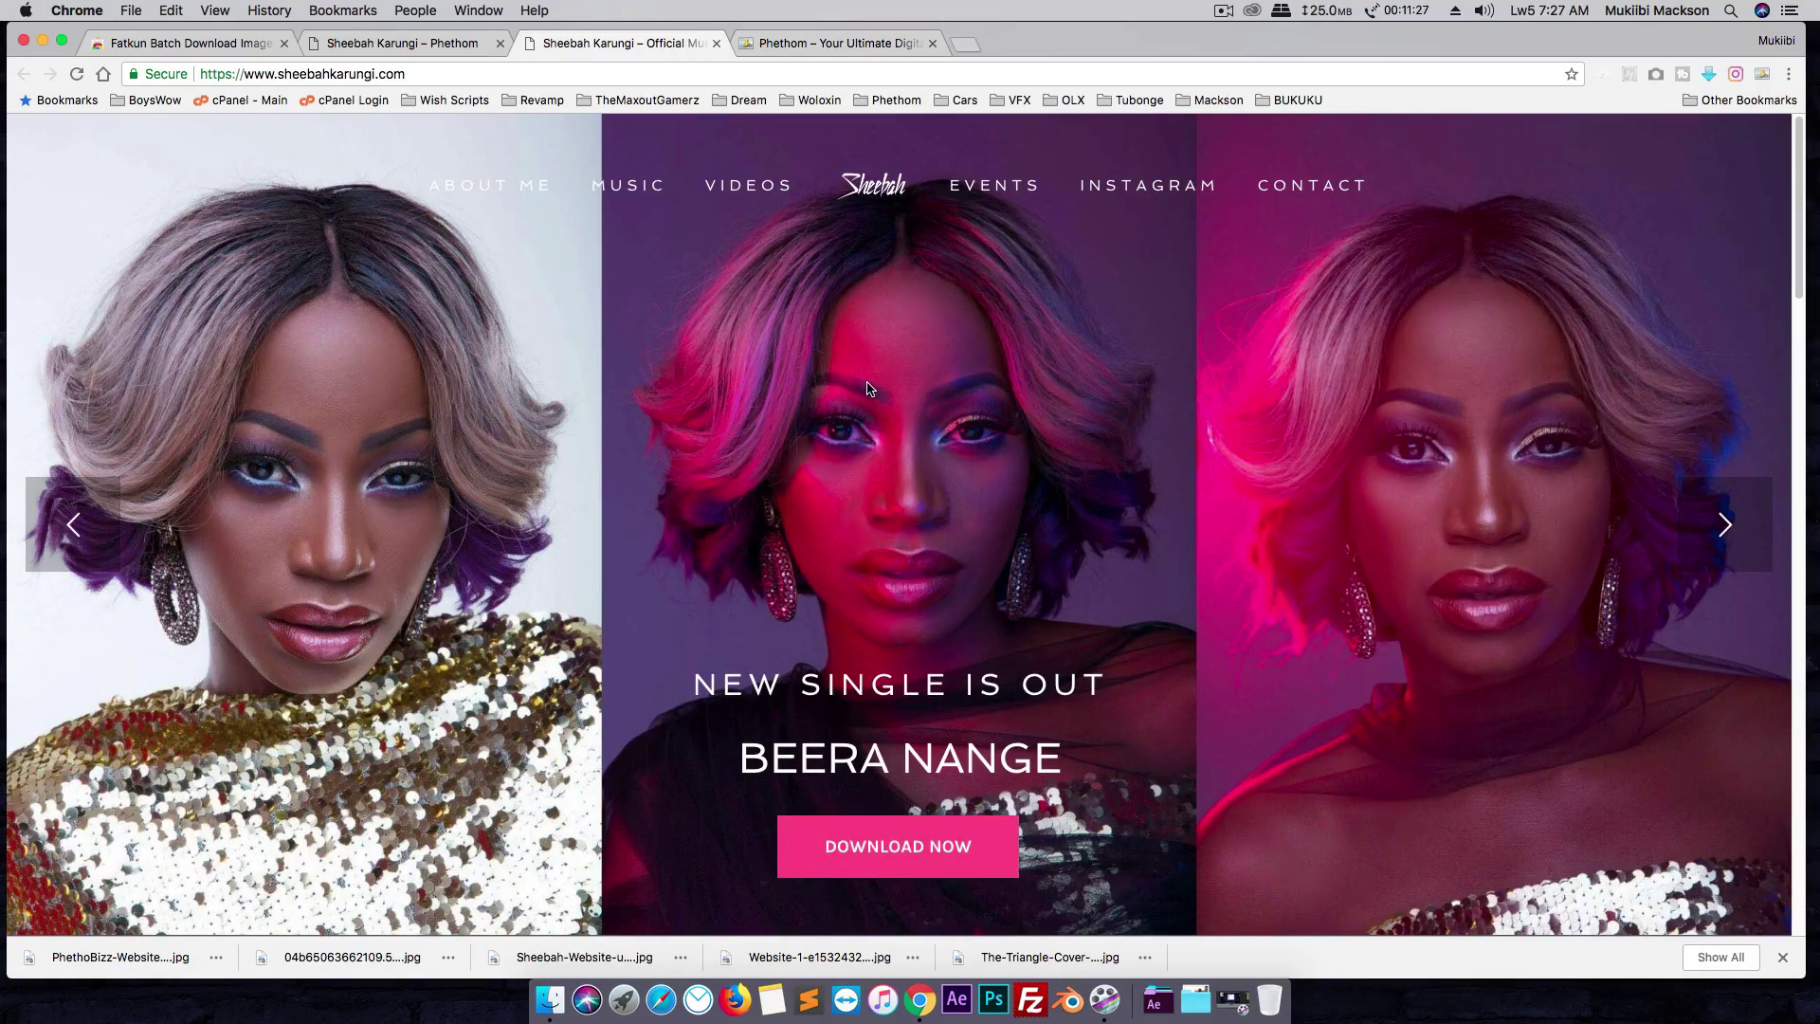
# - Scroll through the singer's official website promoting the new single 'Beera Nange'
pyautogui.scroll(-10, 869, 389)
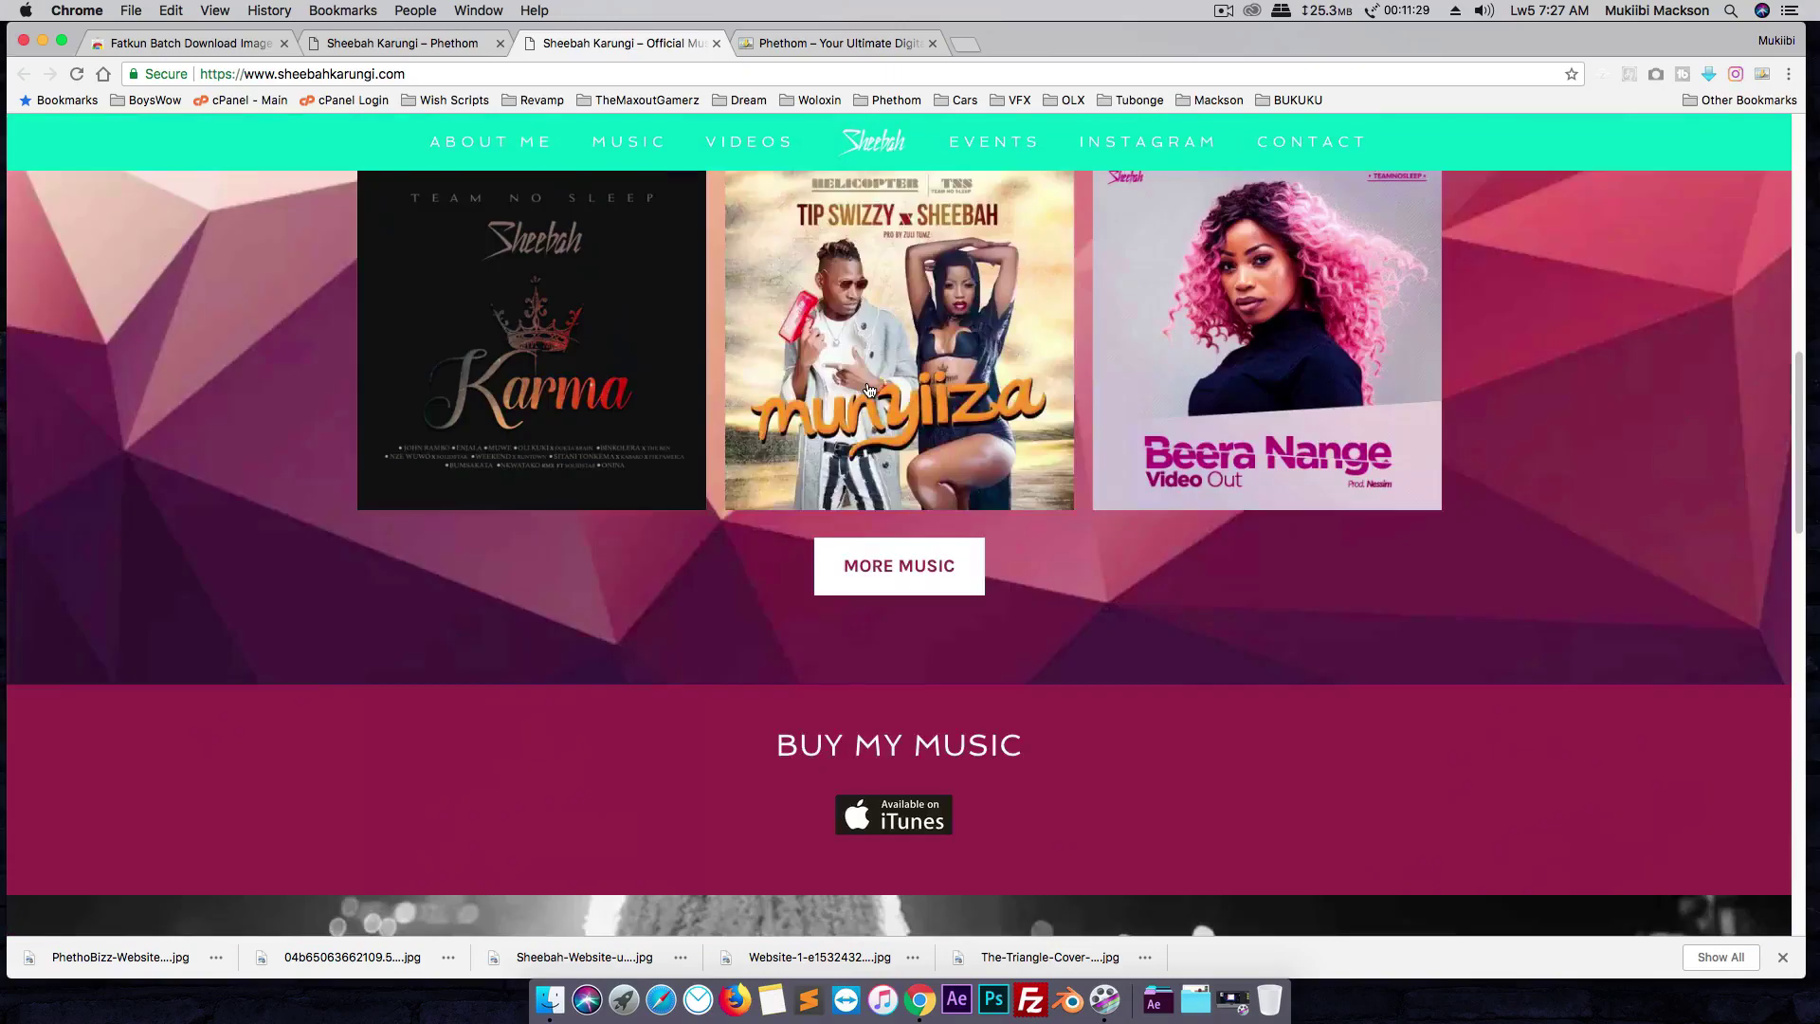
pyautogui.scroll(1, 868, 389)
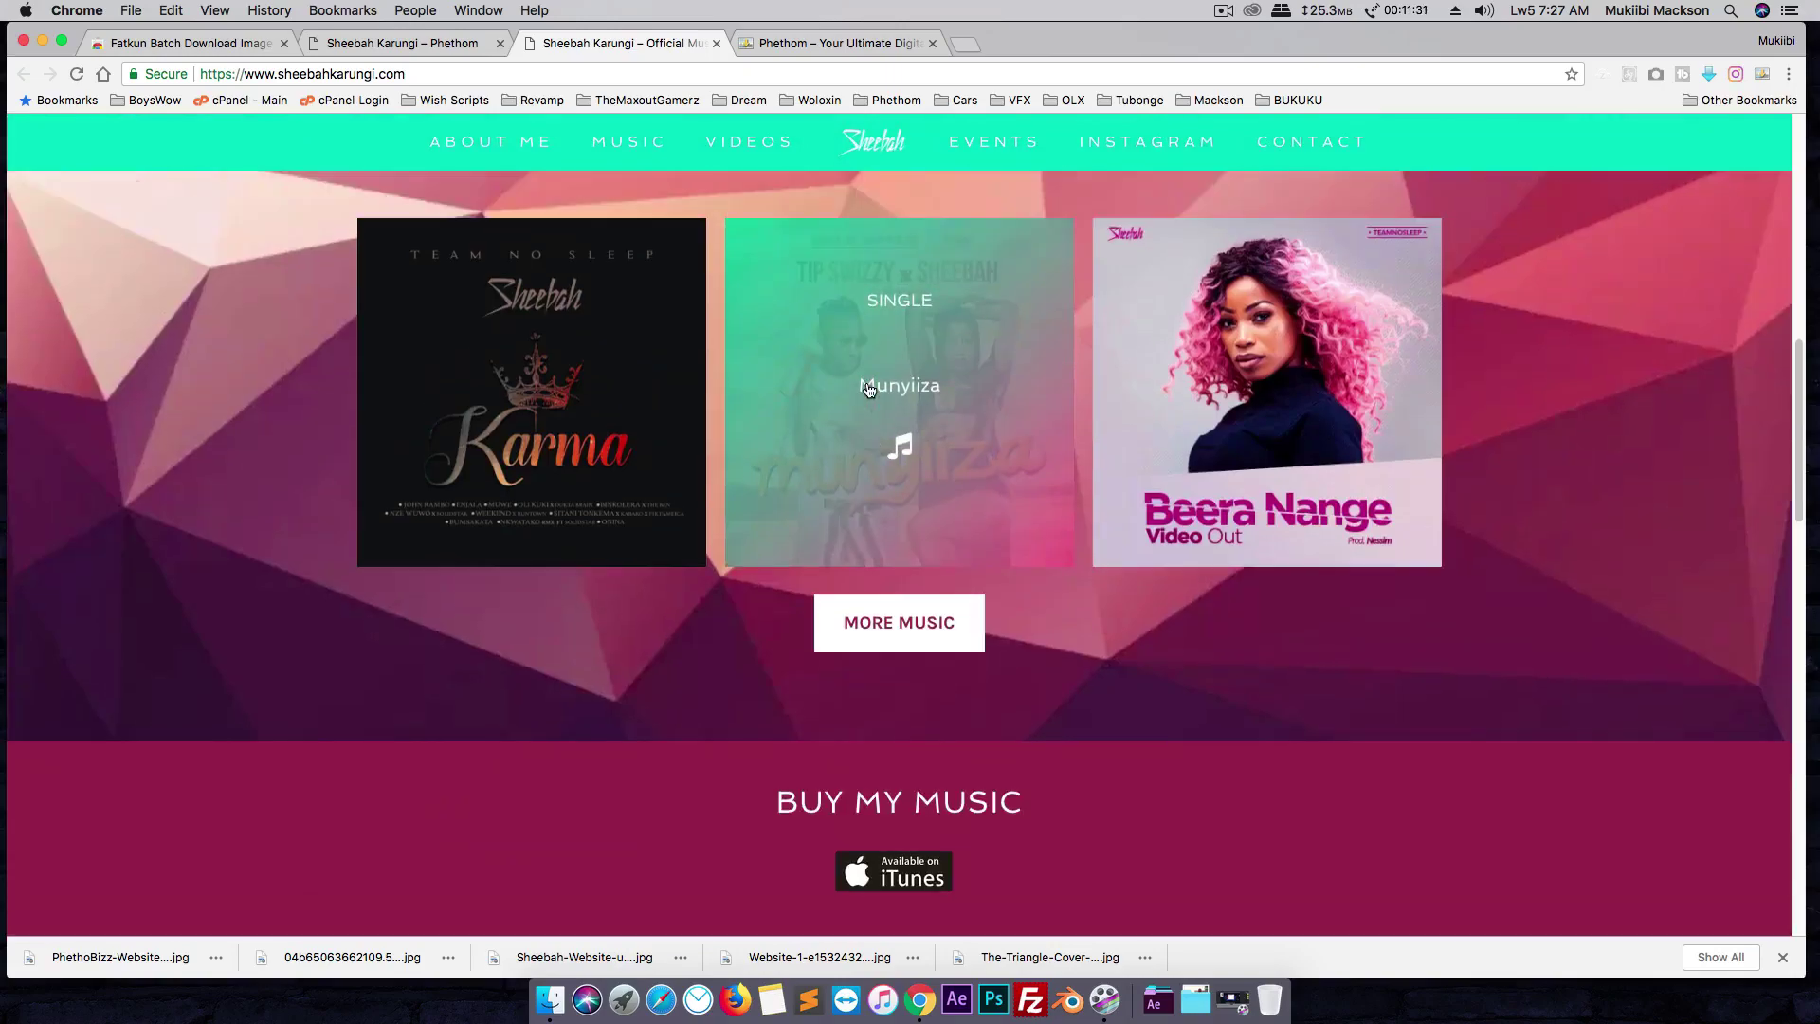
pyautogui.scroll(10, 869, 389)
pyautogui.scroll(1, 868, 389)
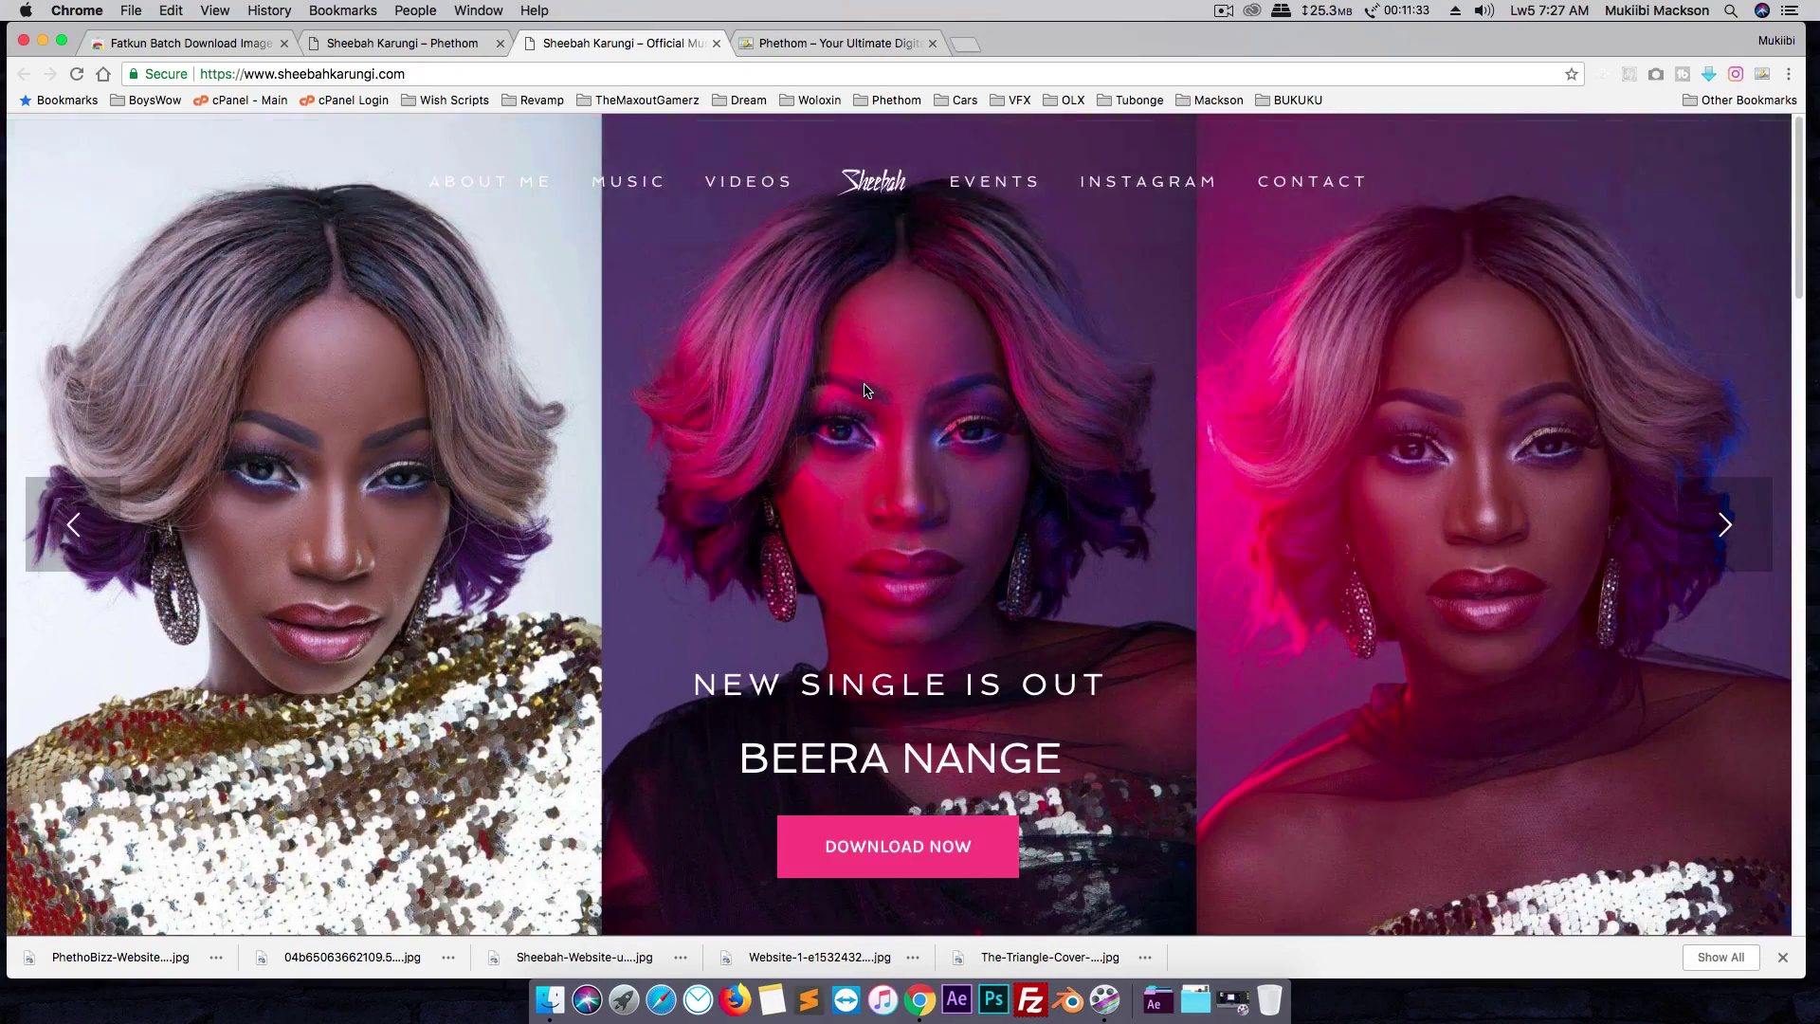
pyautogui.scroll(-5, 868, 388)
pyautogui.scroll(-15, 864, 391)
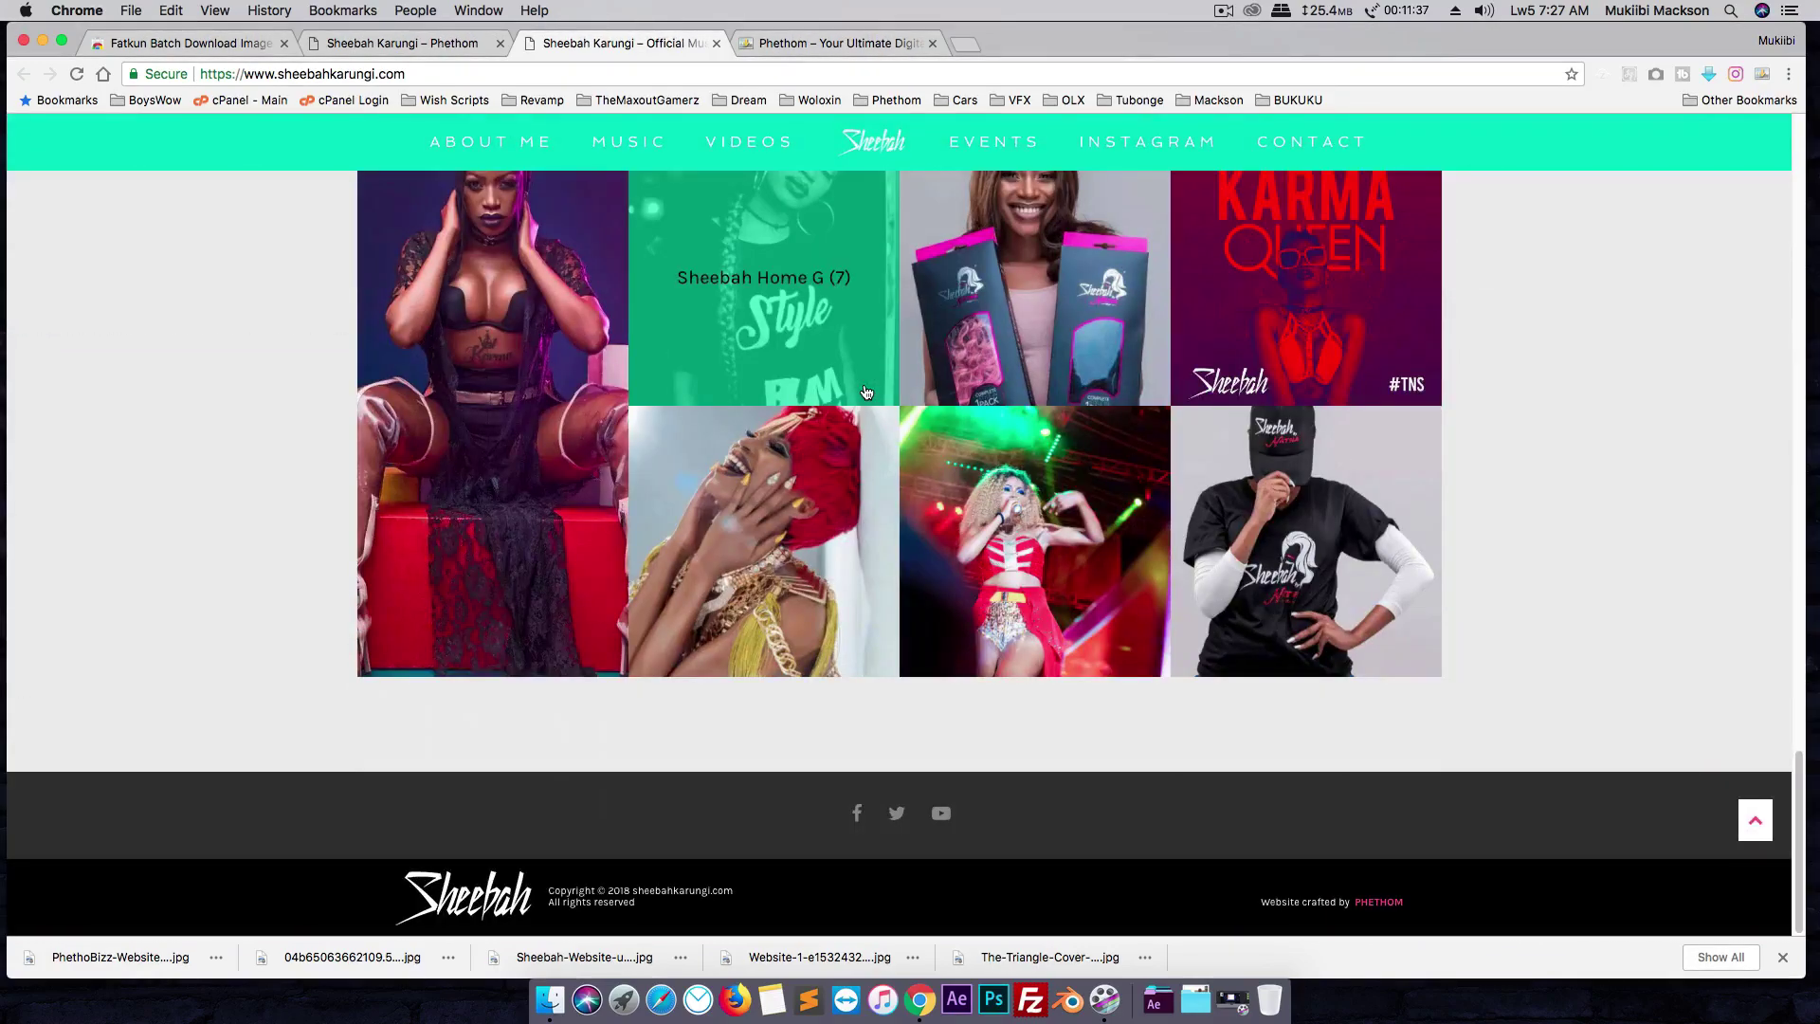
pyautogui.scroll(20, 866, 392)
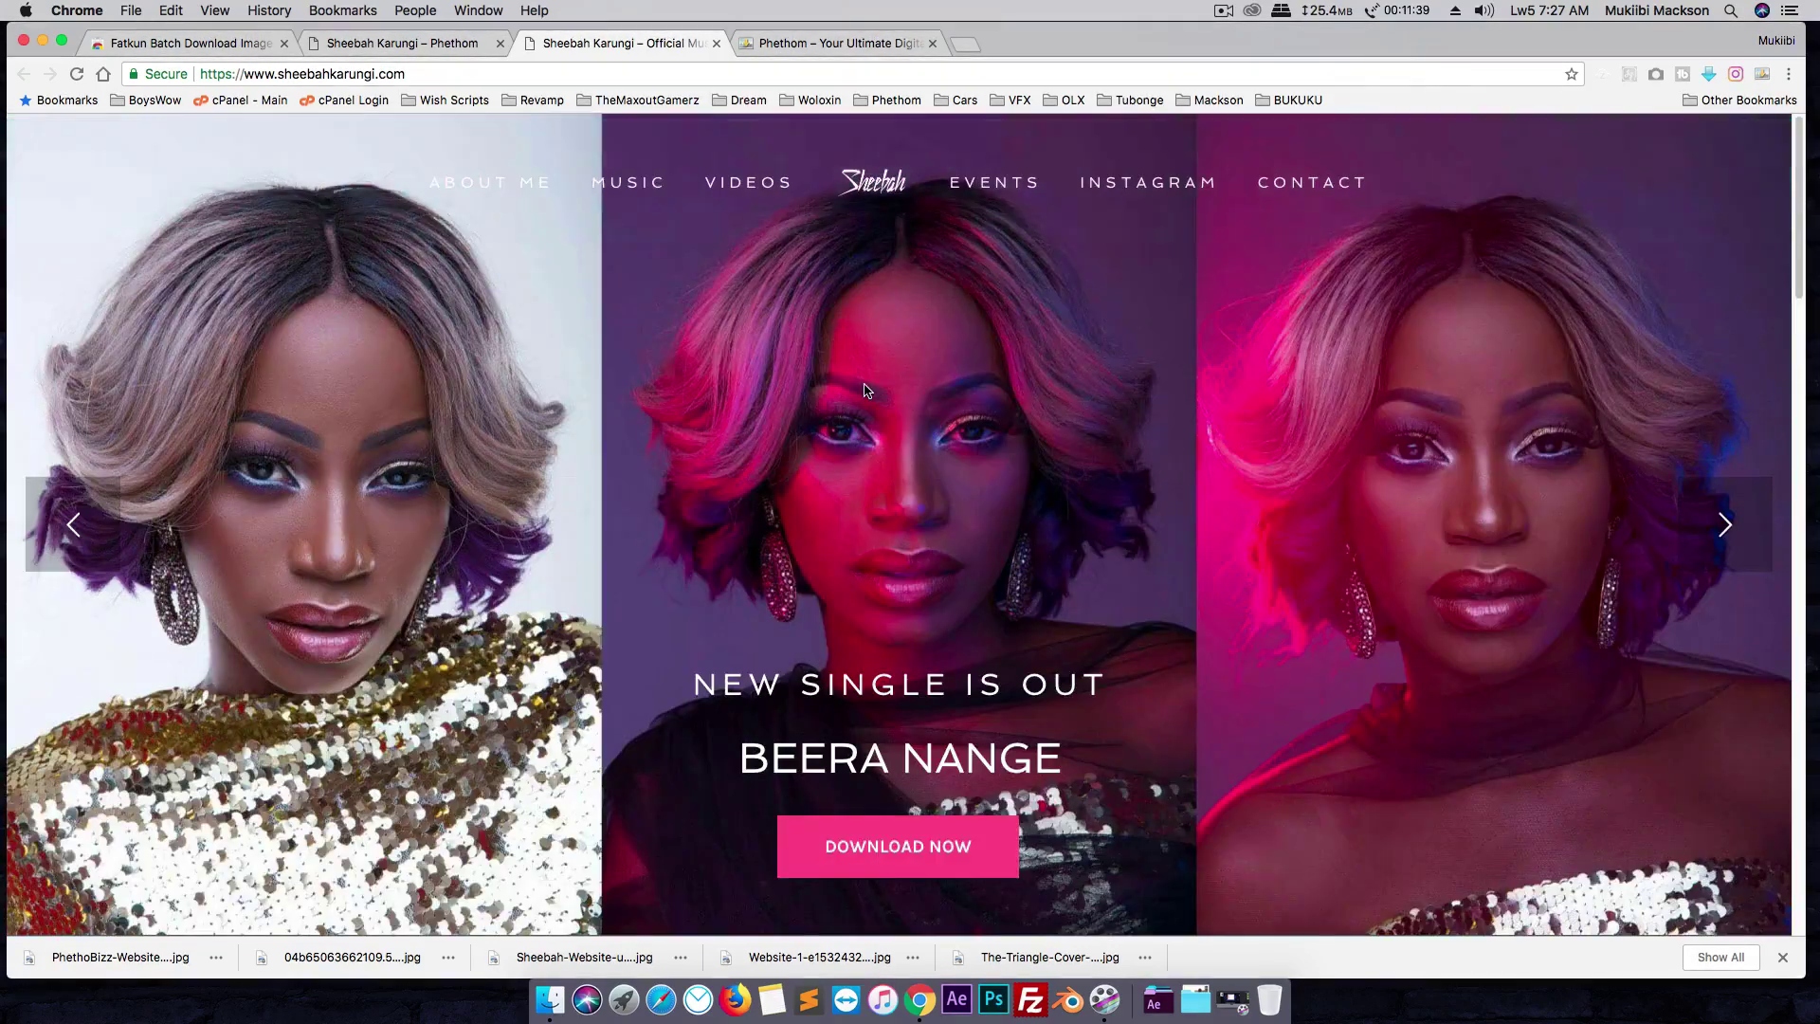